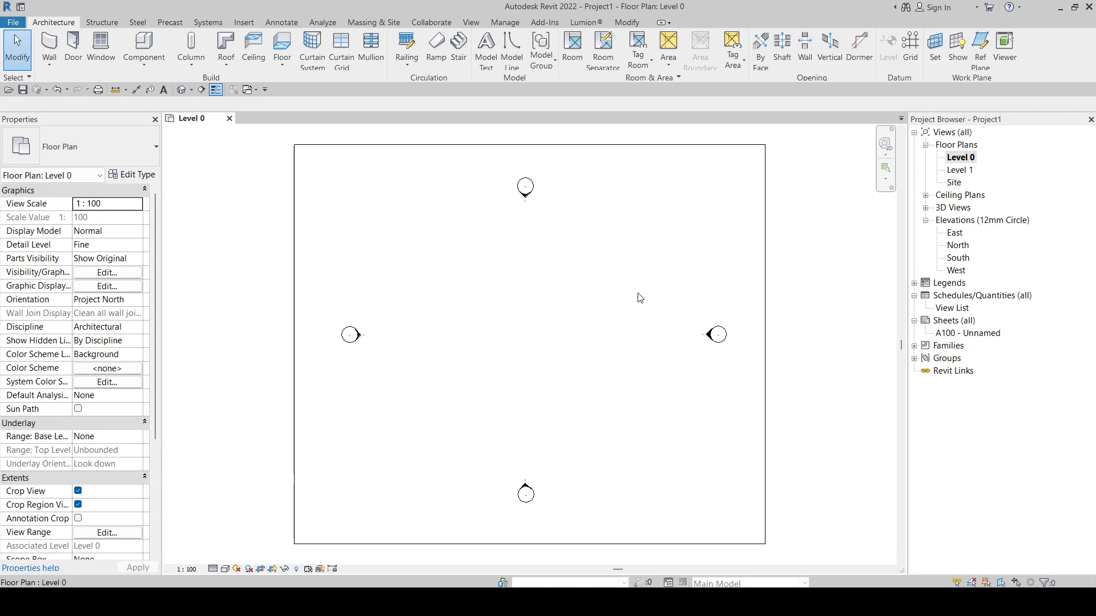
pyautogui.click(101, 25)
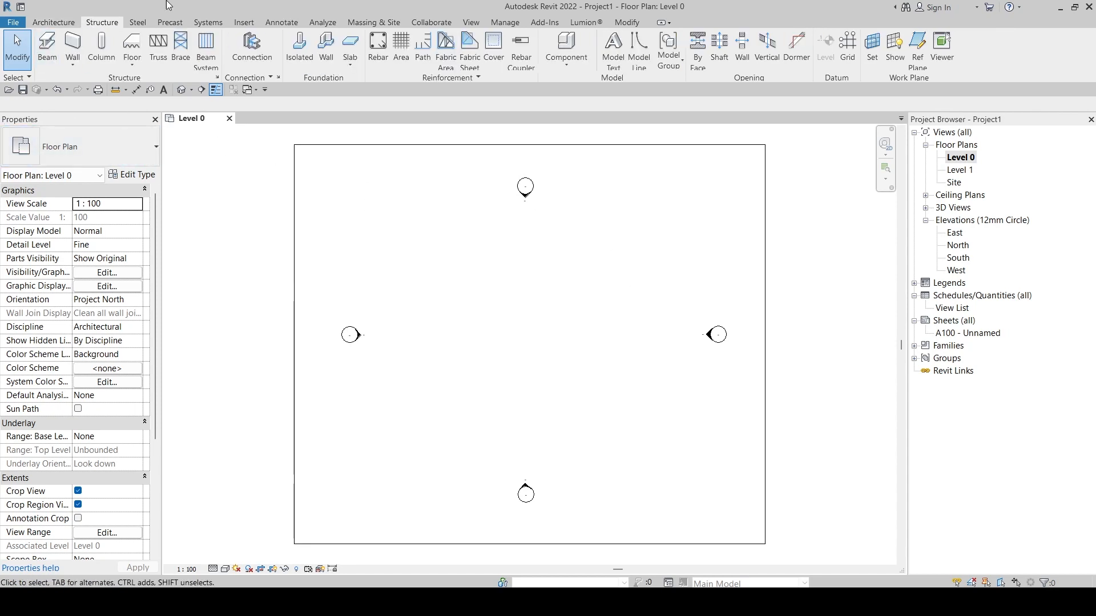
pyautogui.click(53, 23)
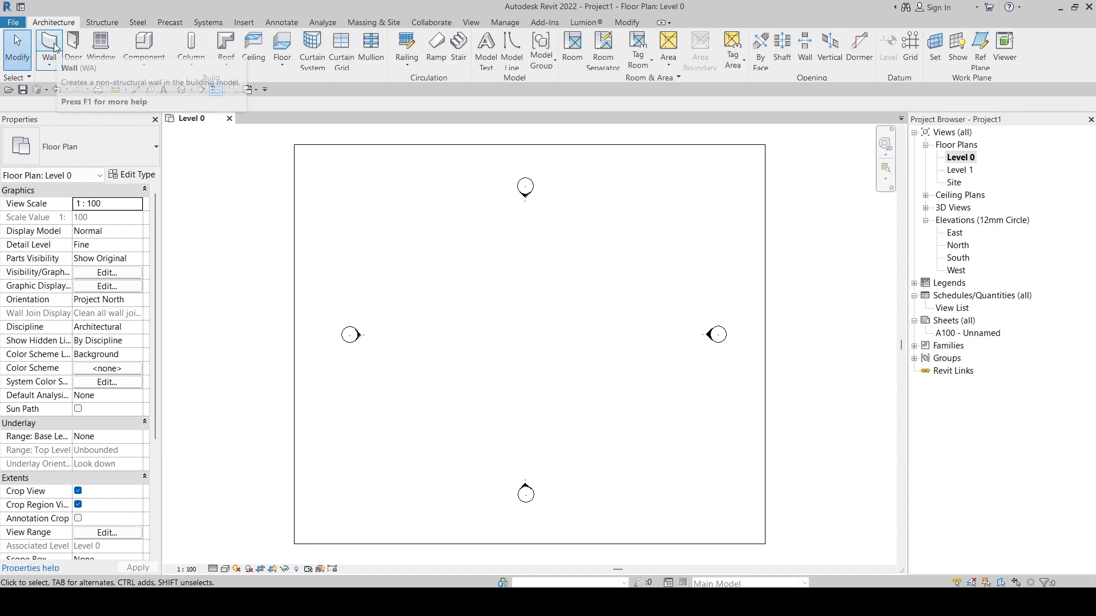
pyautogui.click(54, 47)
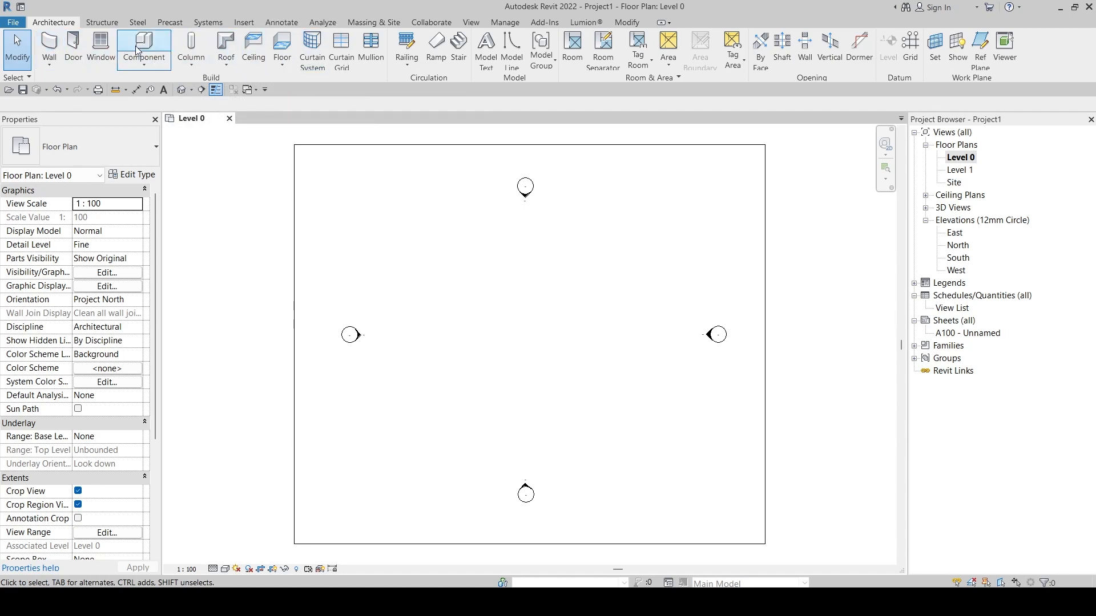
# - Switch to the browser and look through the BIMphyo YouTube channel's Revit beginner videos
pyautogui.moveTo(0, 247); pyautogui.dragTo(513, 17)
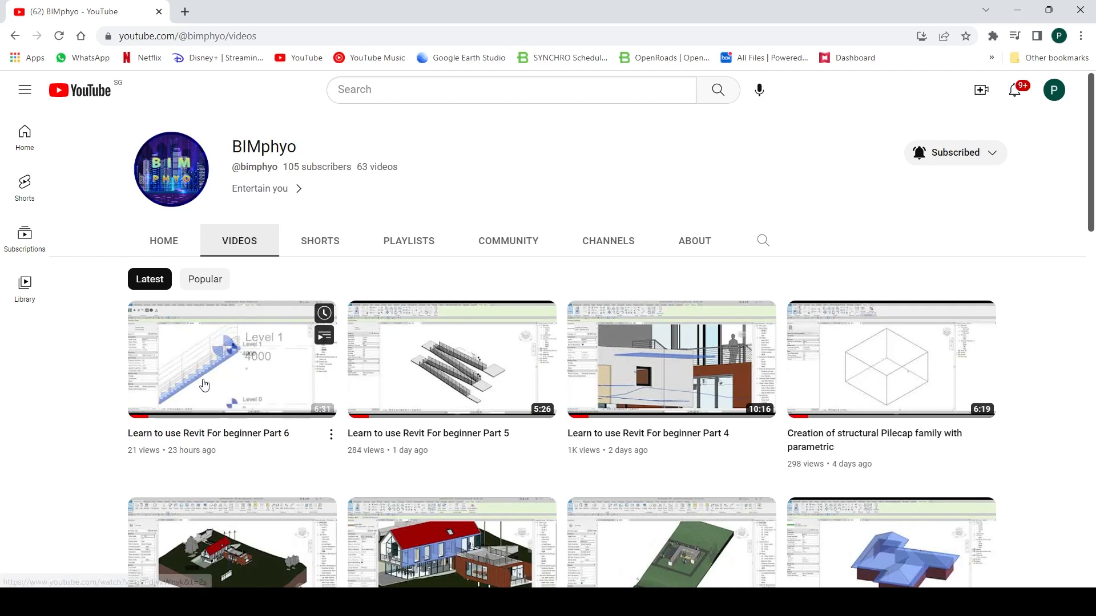
pyautogui.scroll(-3, 237, 450)
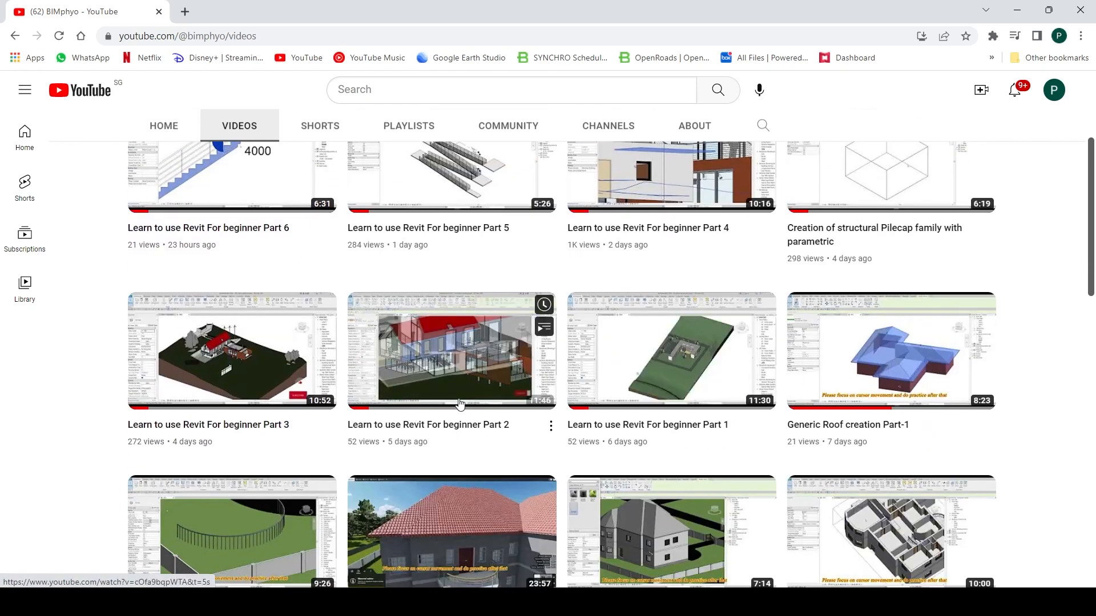
pyautogui.scroll(2, 482, 278)
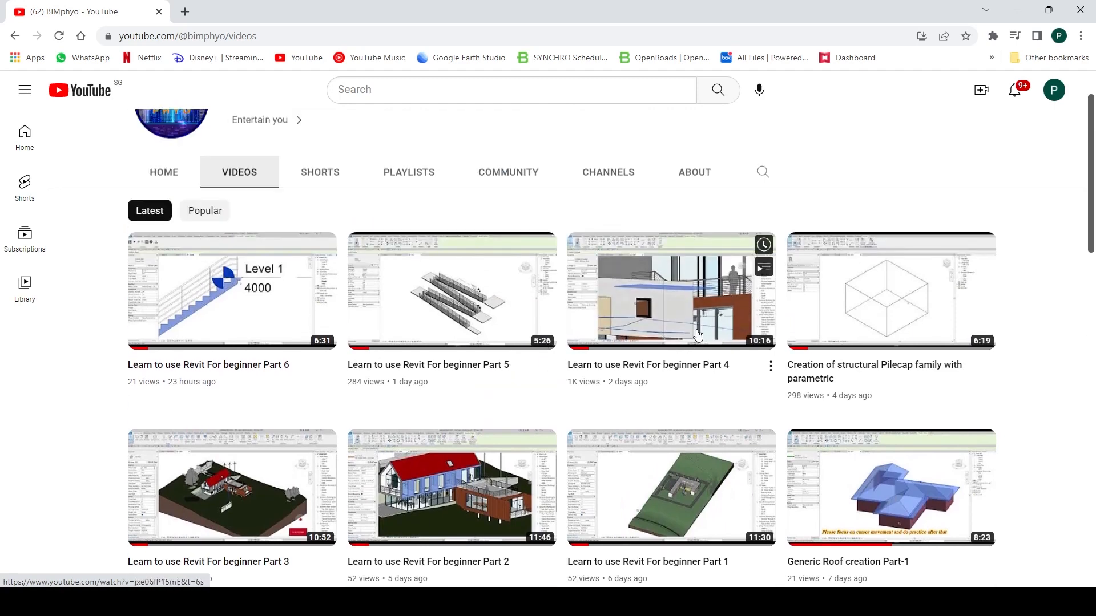
pyautogui.scroll(-2, 536, 337)
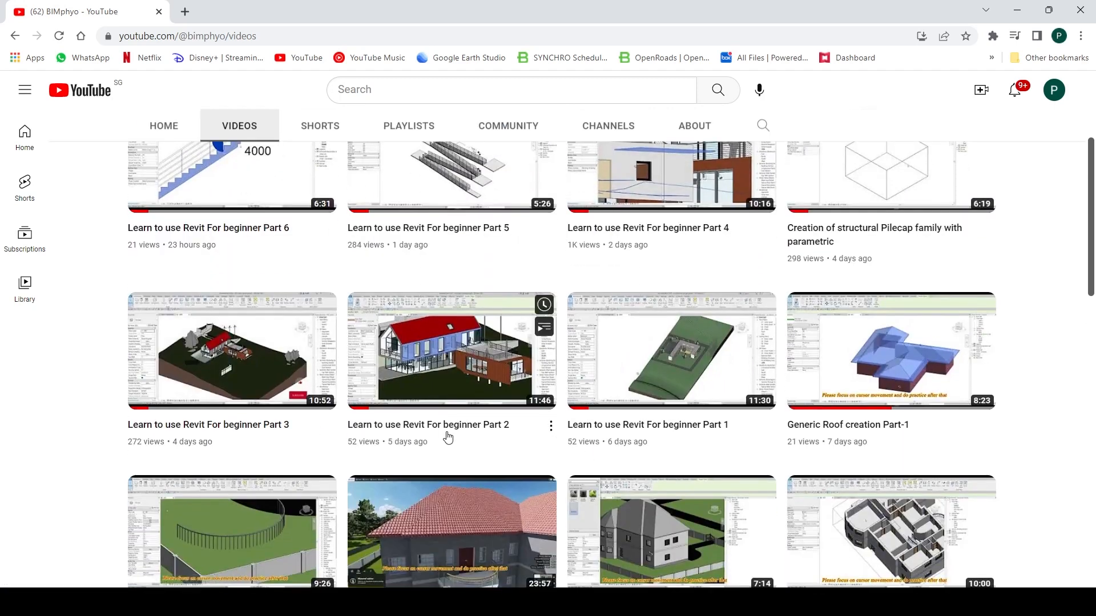
pyautogui.click(1022, 10)
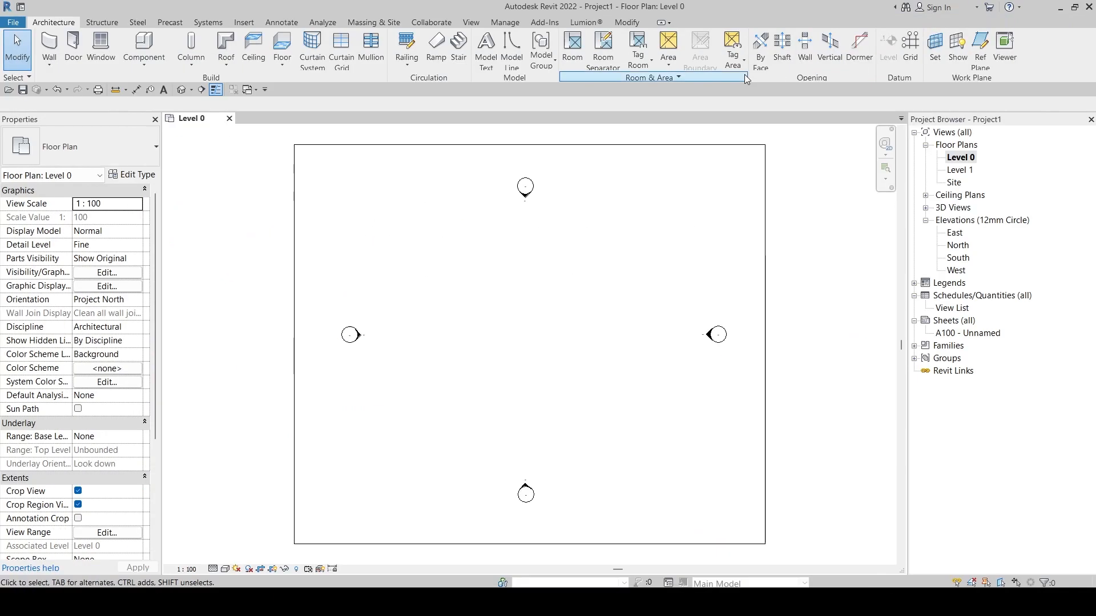
# - Place a horizontal 200x300 rectangular beam about 11700 mm long between the elevation markers in the Level 0 plan
pyautogui.click(95, 22)
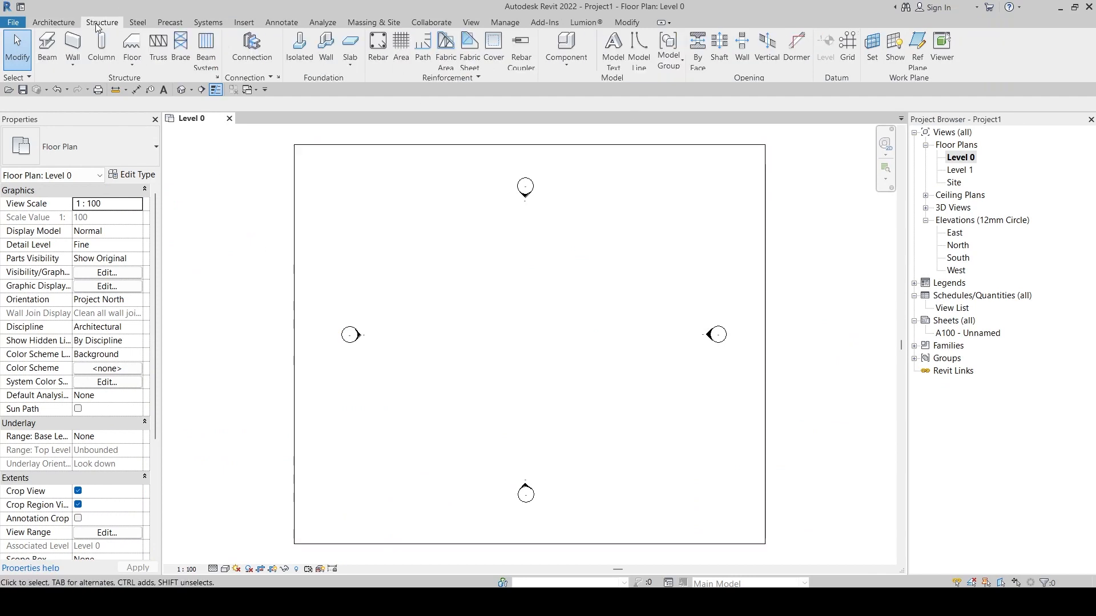
pyautogui.click(48, 56)
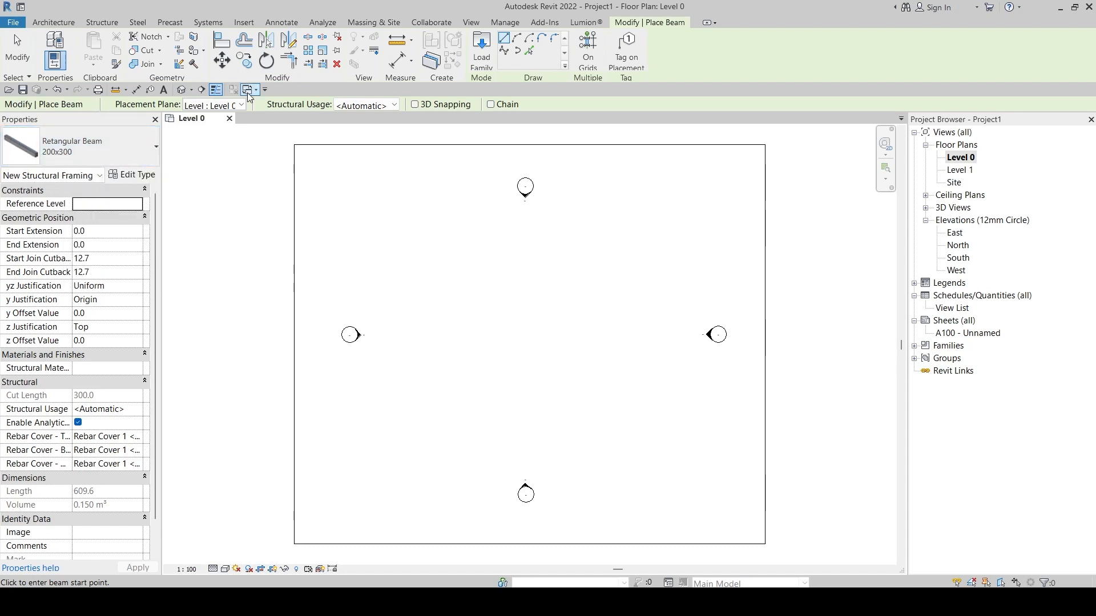
pyautogui.scroll(-1, 478, 313)
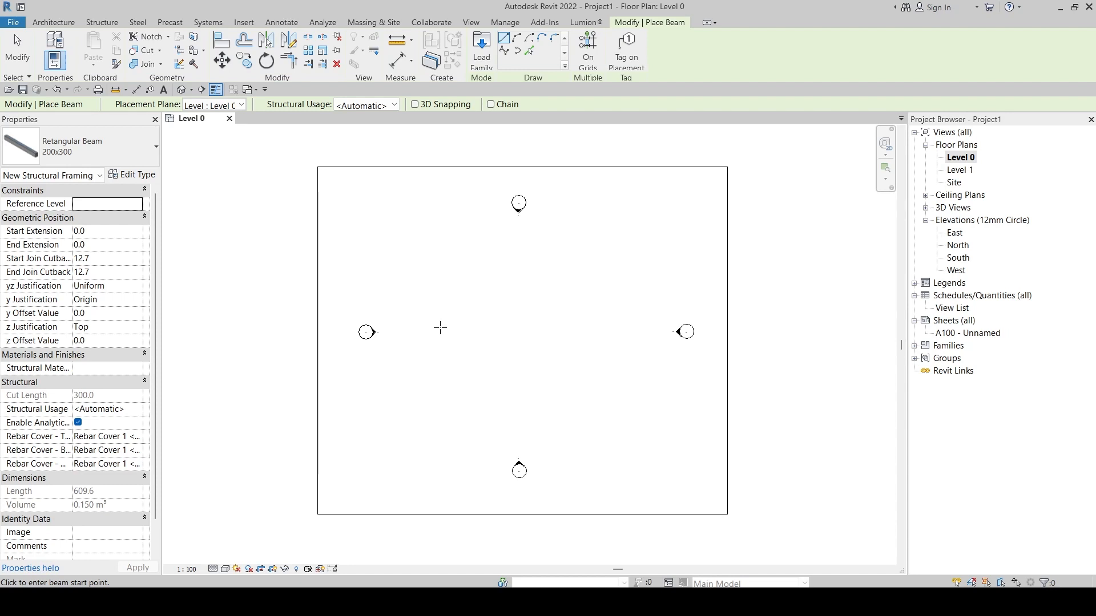
pyautogui.click(441, 328)
pyautogui.click(578, 327)
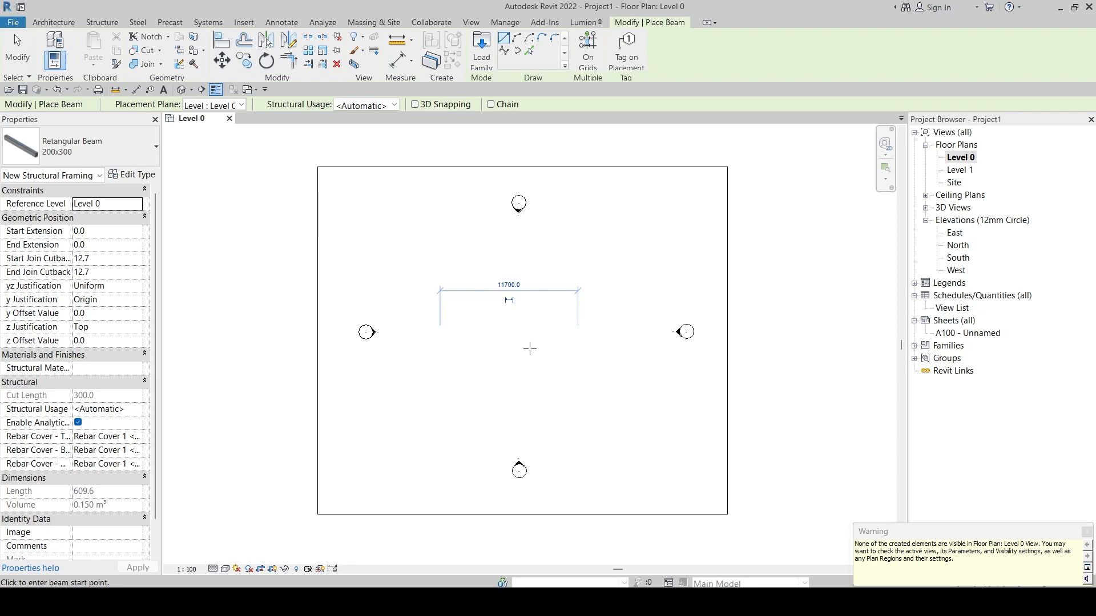
pyautogui.press('Escape')
pyautogui.press('Escape')
pyautogui.scroll(2, 472, 318)
pyautogui.scroll(-2, 524, 345)
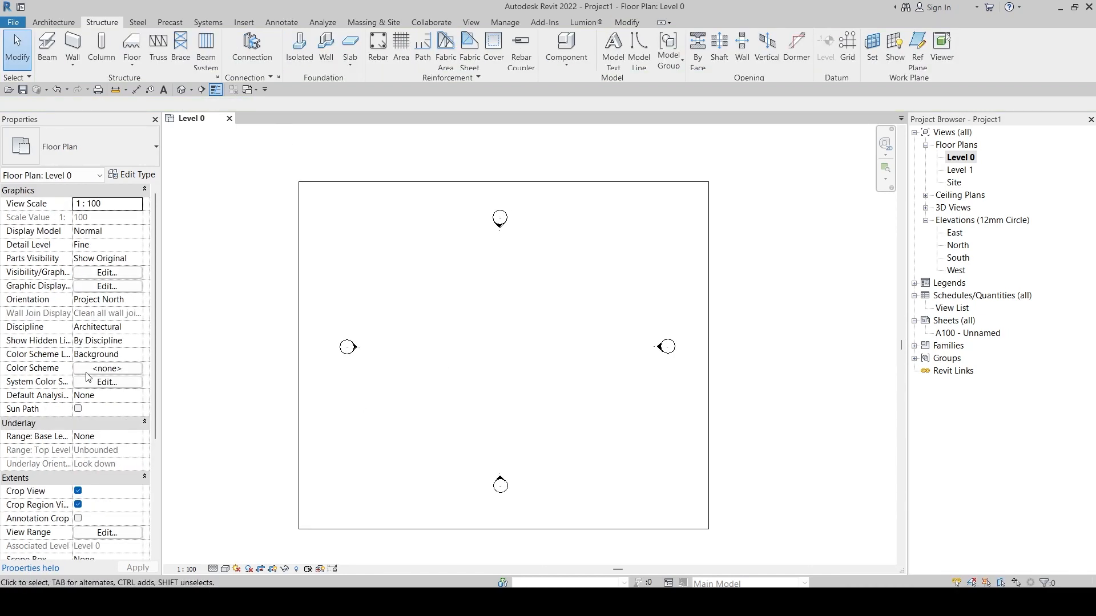
pyautogui.moveTo(496, 354); pyautogui.dragTo(504, 336, button='middle')
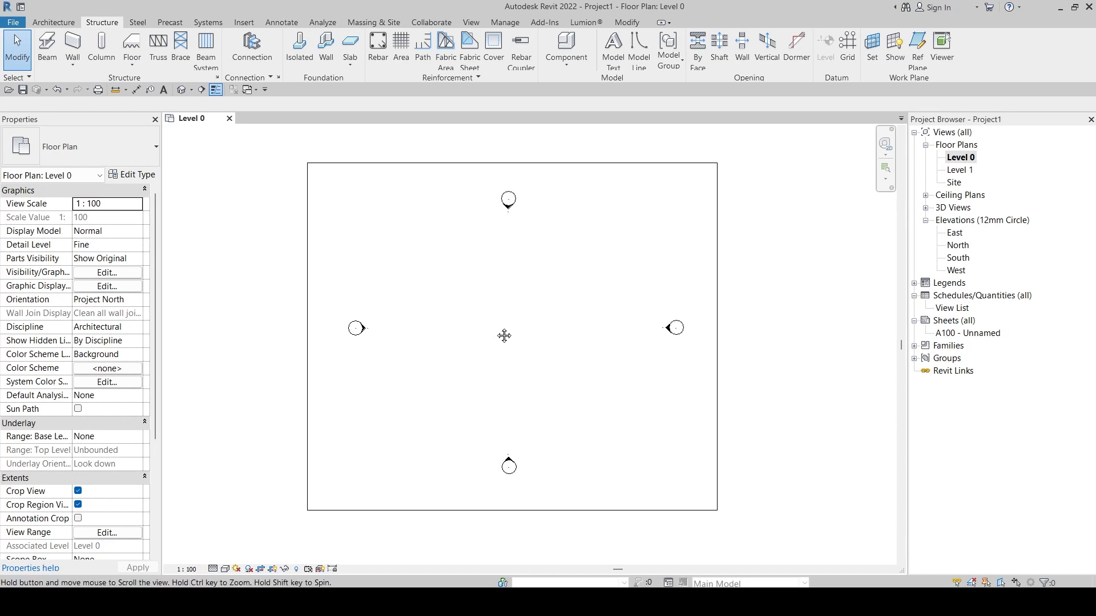
pyautogui.press('F1')
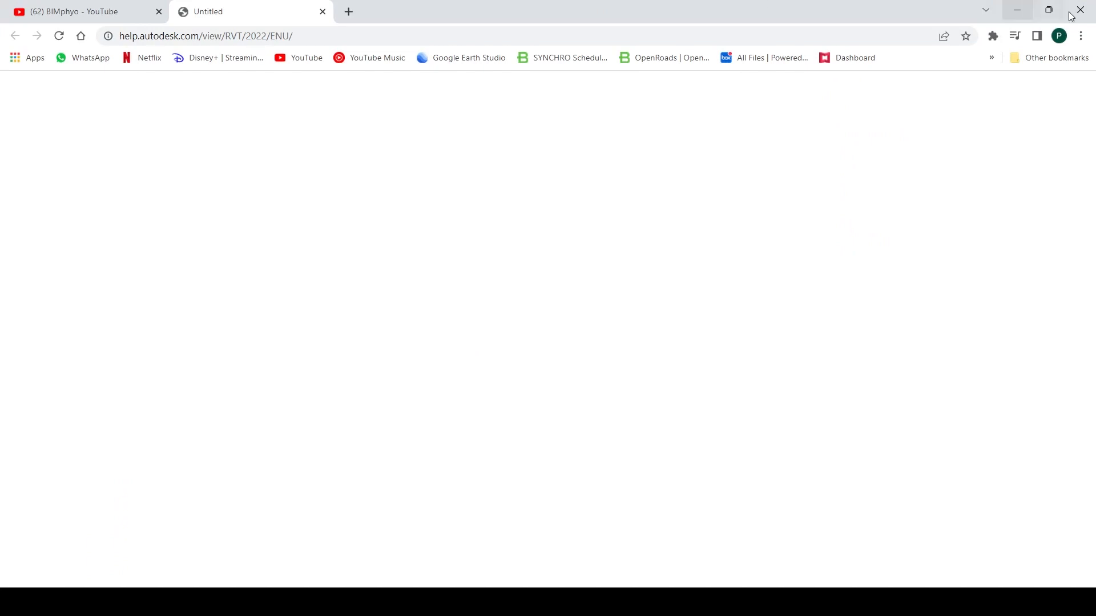
pyautogui.click(1017, 9)
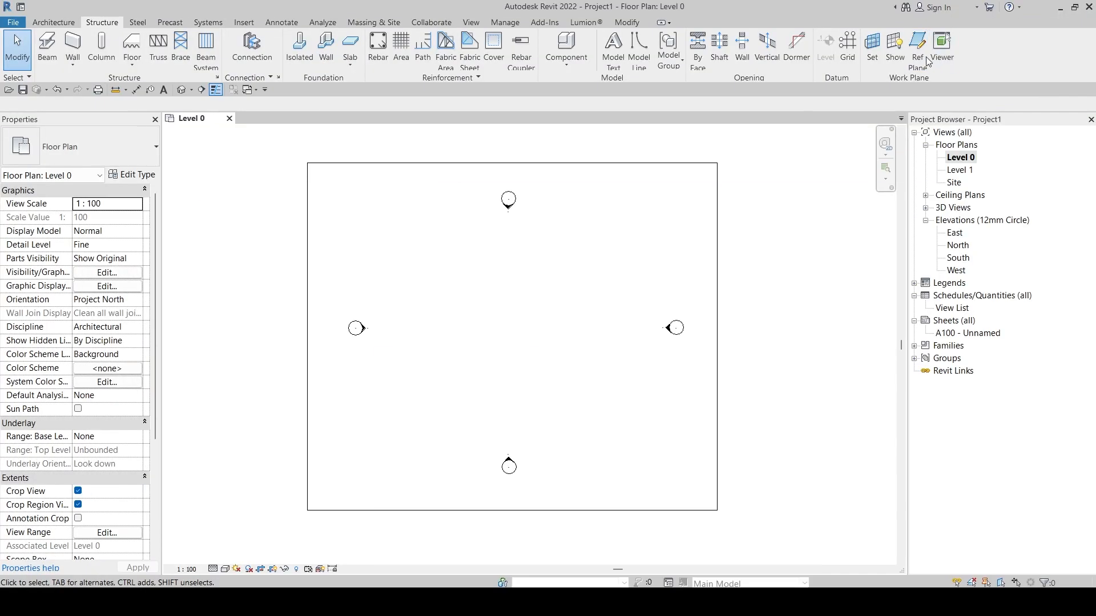
# - Set the Level 0 view depth to Unlimited and change the level of the bottom plane in the view range
pyautogui.press('v')
pyautogui.press('r')
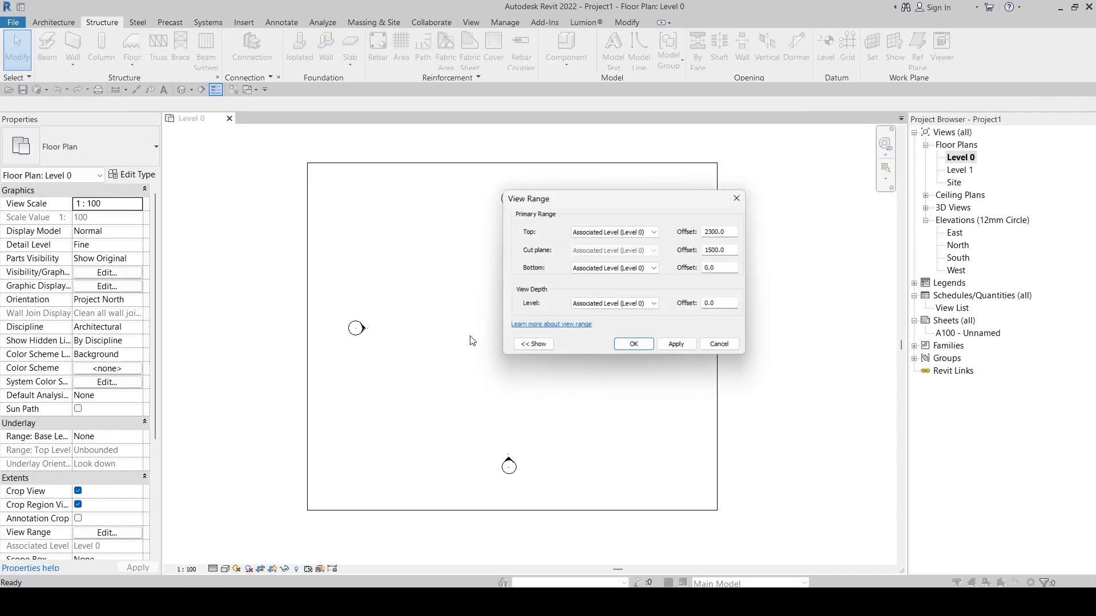
pyautogui.click(621, 304)
pyautogui.click(596, 327)
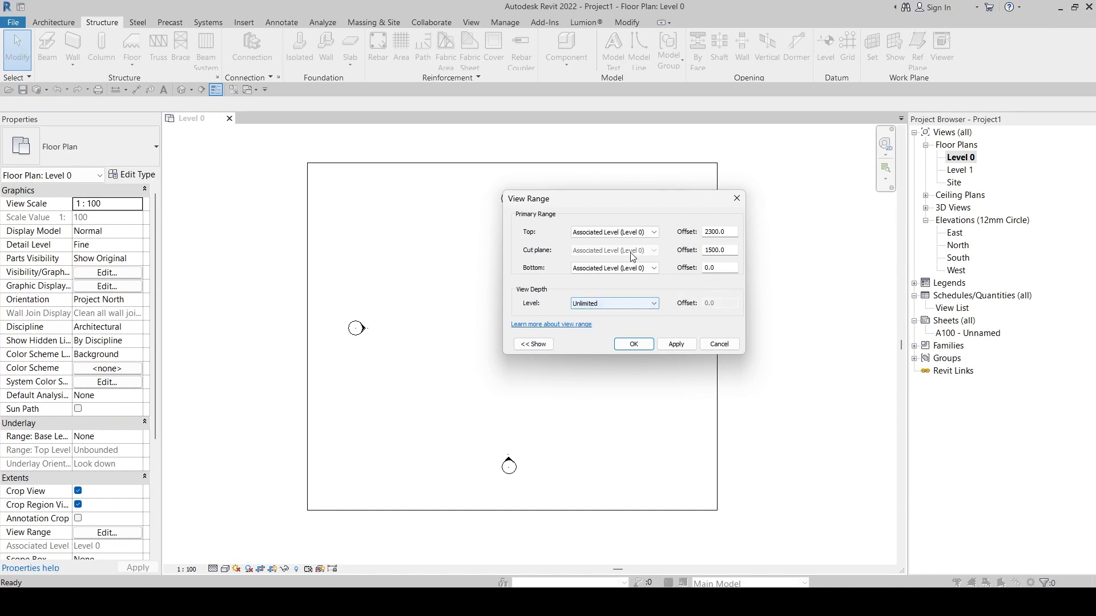
pyautogui.click(622, 268)
pyautogui.click(611, 298)
pyautogui.click(632, 345)
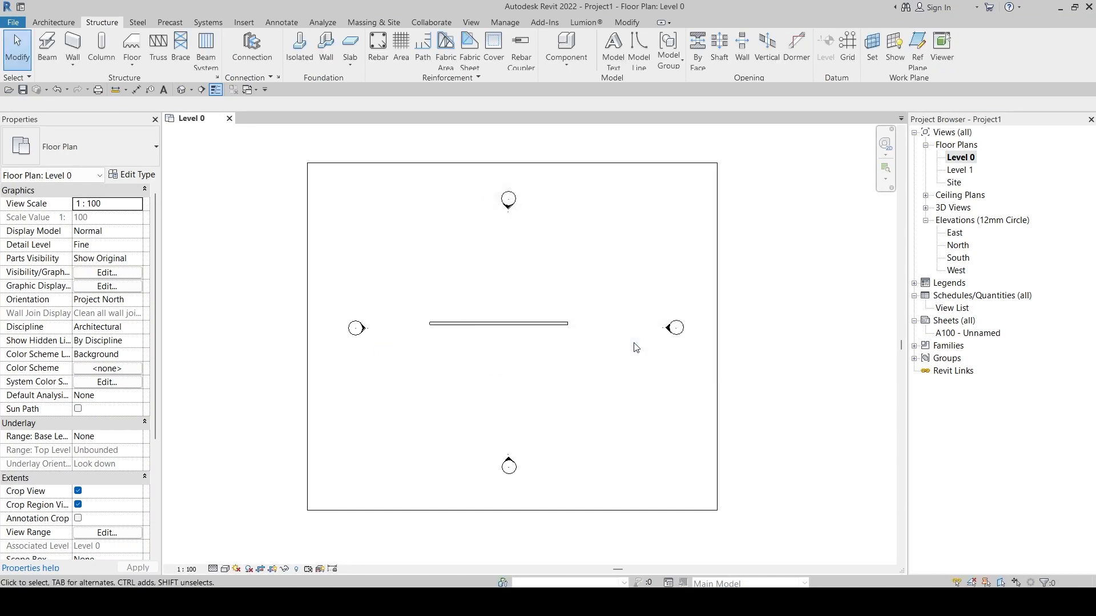
# - Open the default 3D view and inspect the beam from the front against the levels
pyautogui.click(469, 324)
pyautogui.scroll(3, 453, 342)
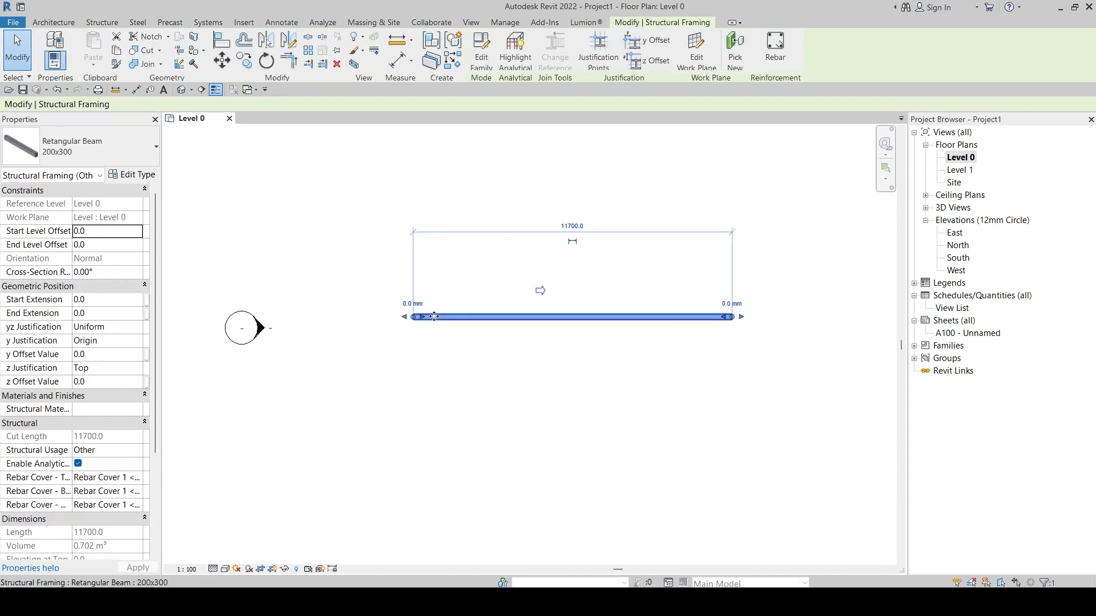
pyautogui.click(182, 90)
pyautogui.keyDown('shift'); pyautogui.moveTo(504, 305); pyautogui.dragTo(530, 230, button='middle'); pyautogui.keyUp('shift')
pyautogui.click(530, 231)
pyautogui.press('Delete')
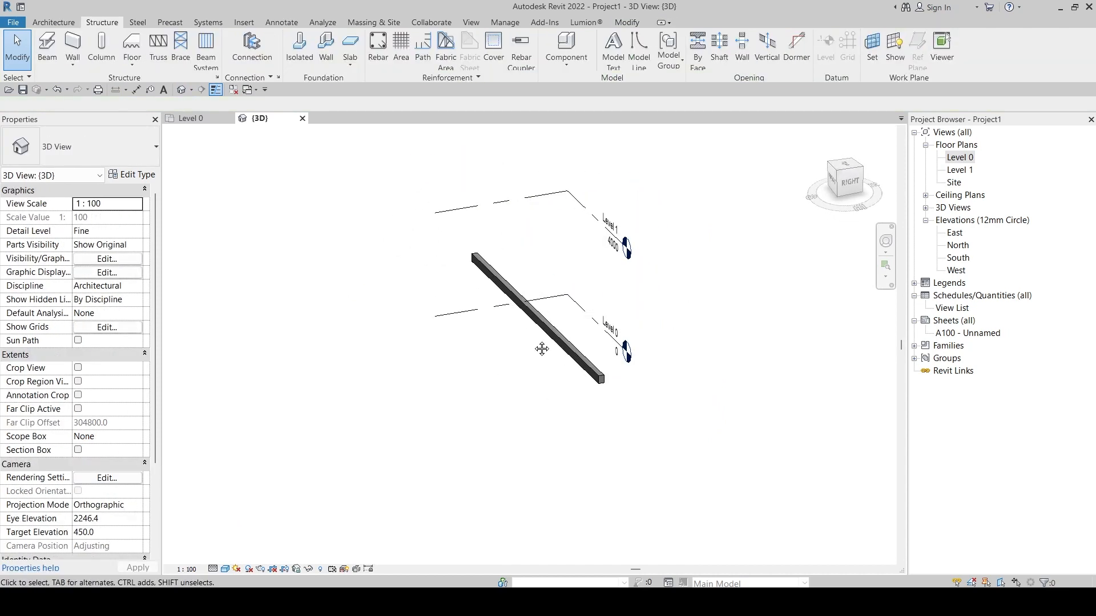
pyautogui.keyDown('shift'); pyautogui.moveTo(543, 347); pyautogui.dragTo(557, 299, button='middle'); pyautogui.keyUp('shift')
# - Set the beam's start level offset to 200 mm
pyautogui.click(557, 300)
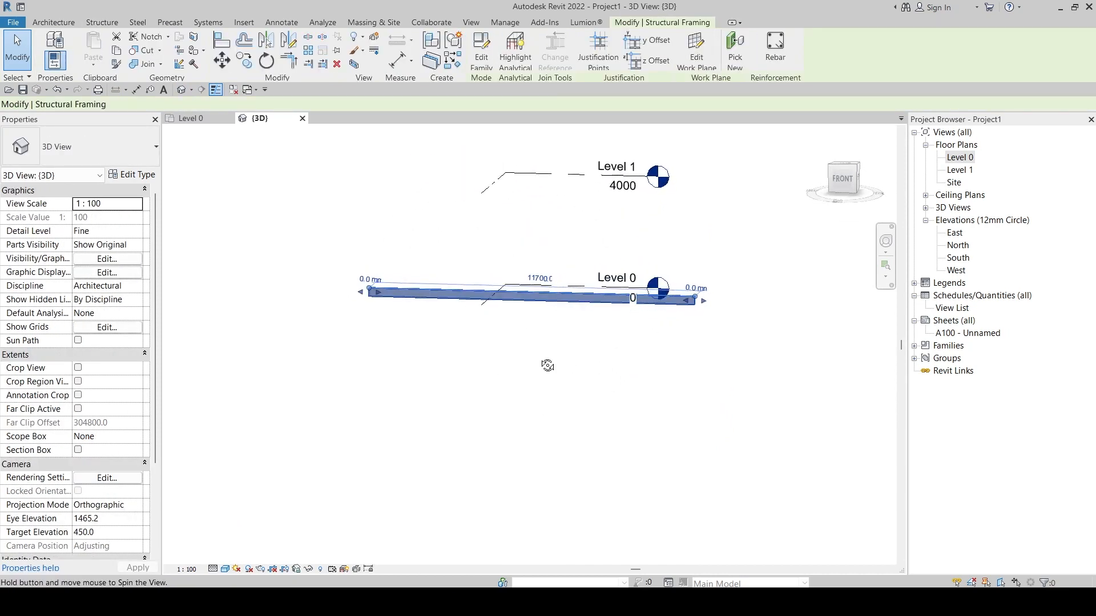
pyautogui.click(83, 233)
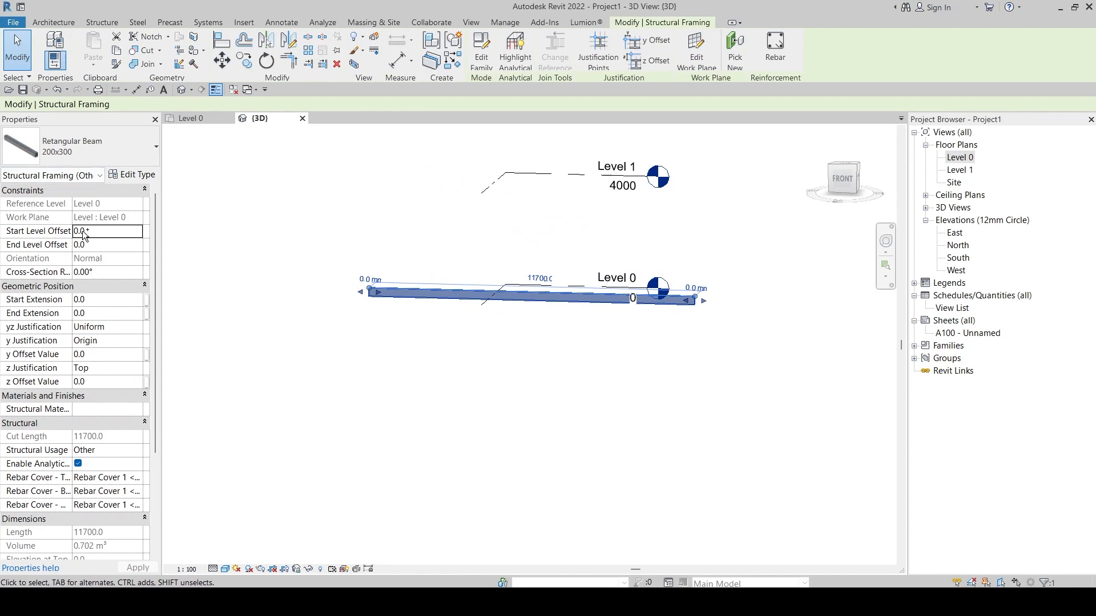
pyautogui.press('ctrl')
pyautogui.press('ctrl')
pyautogui.click(364, 279)
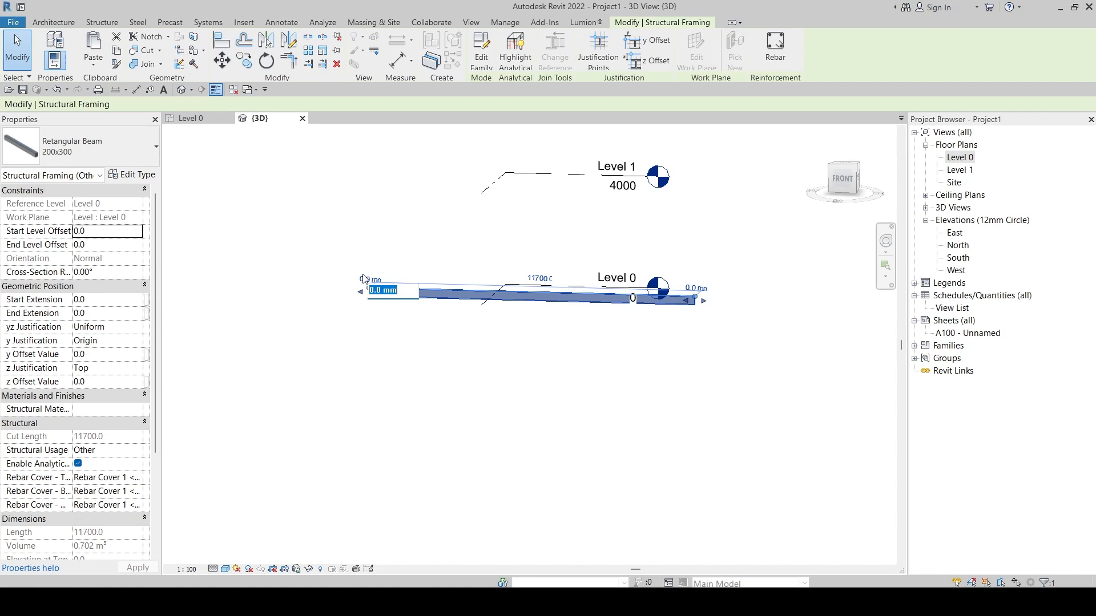
pyautogui.write('200')
pyautogui.press('Return')
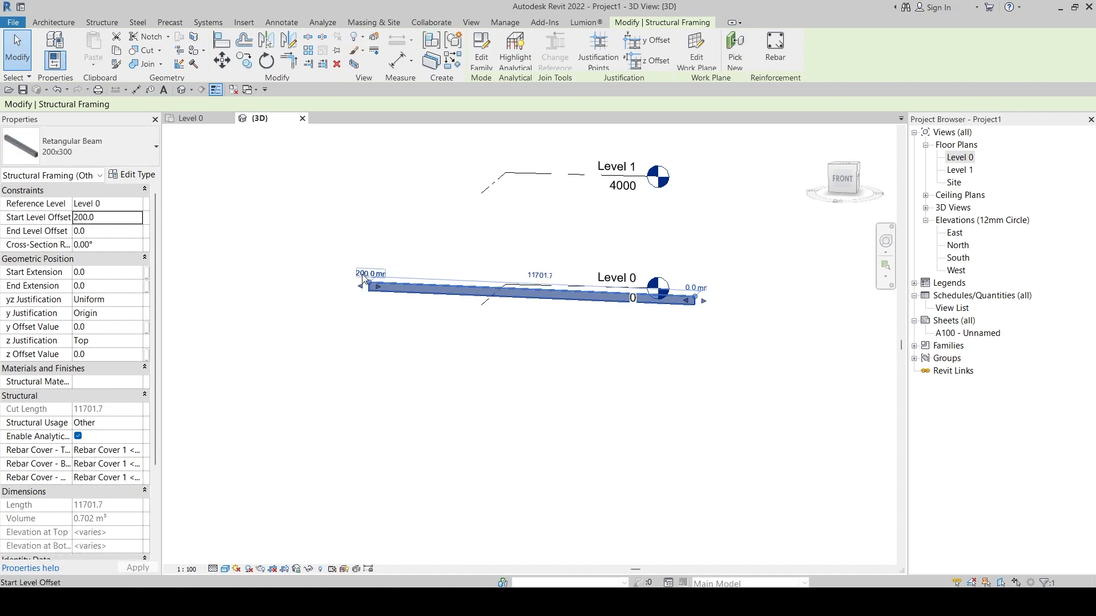
pyautogui.click(372, 365)
# - Reset the beam's start level offset to 0
pyautogui.click(376, 303)
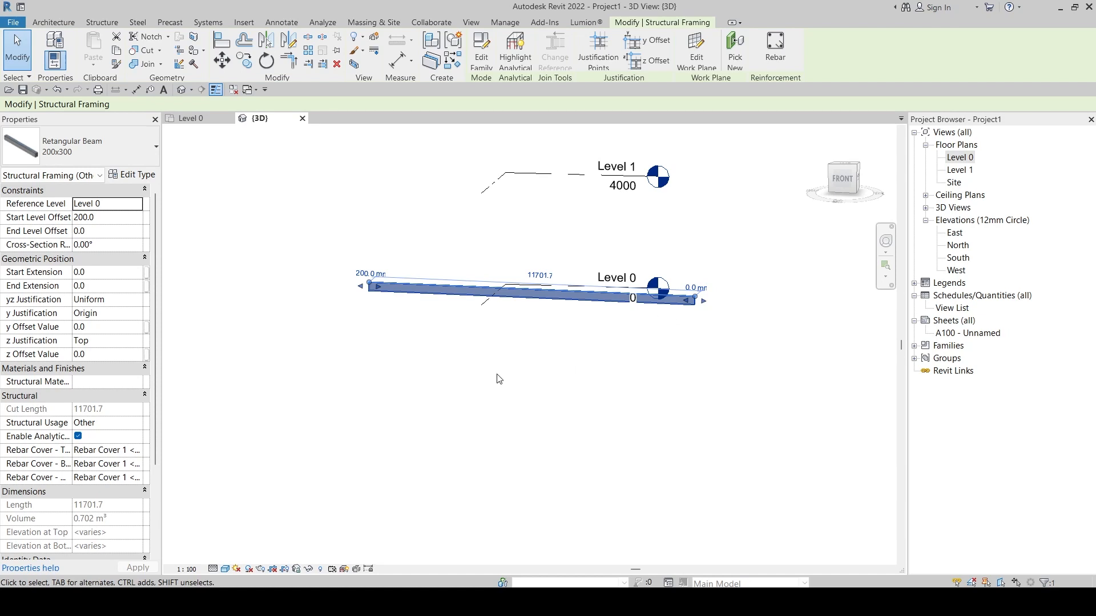
pyautogui.click(380, 276)
pyautogui.write('0')
pyautogui.press('Return')
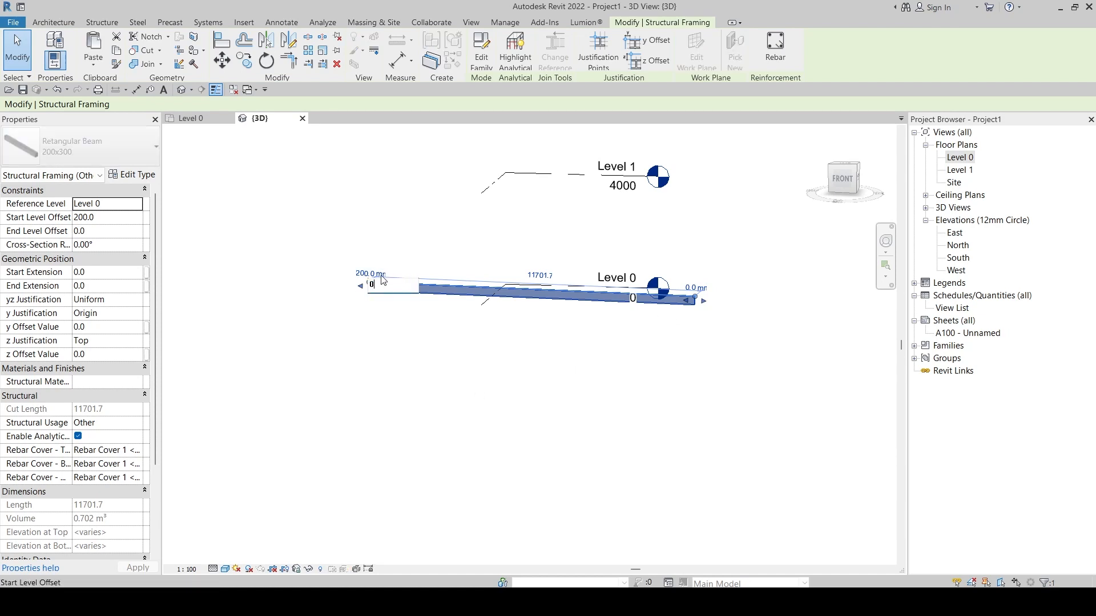
pyautogui.click(572, 430)
pyautogui.moveTo(663, 333); pyautogui.dragTo(650, 352, button='middle')
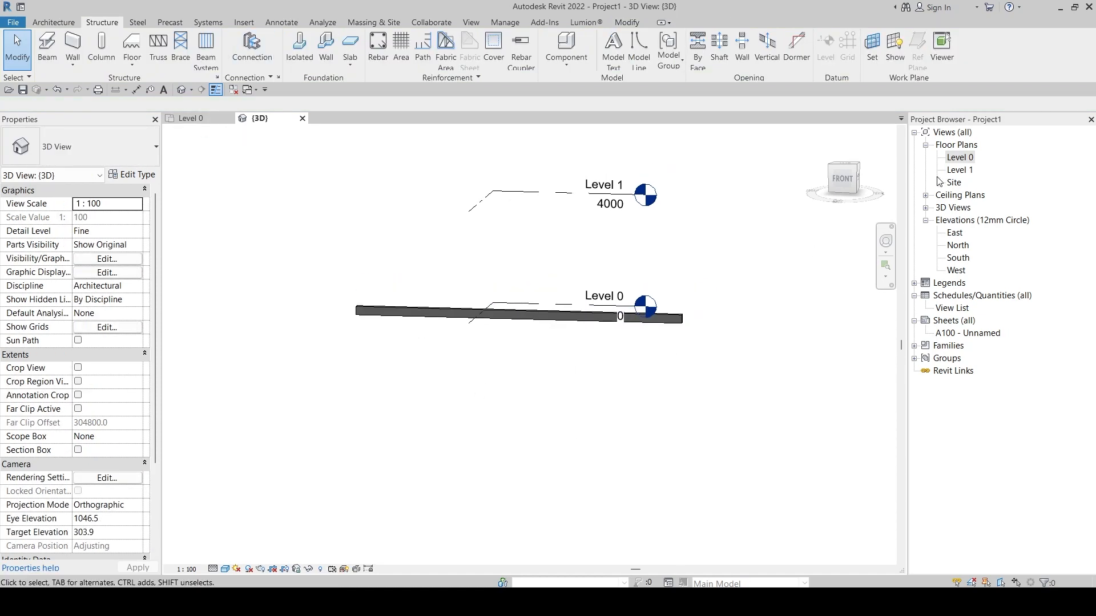
# - Open the Level 1 floor plan and examine its view range, including the bottom and view depth offsets and the sample diagram
pyautogui.doubleClick(961, 169)
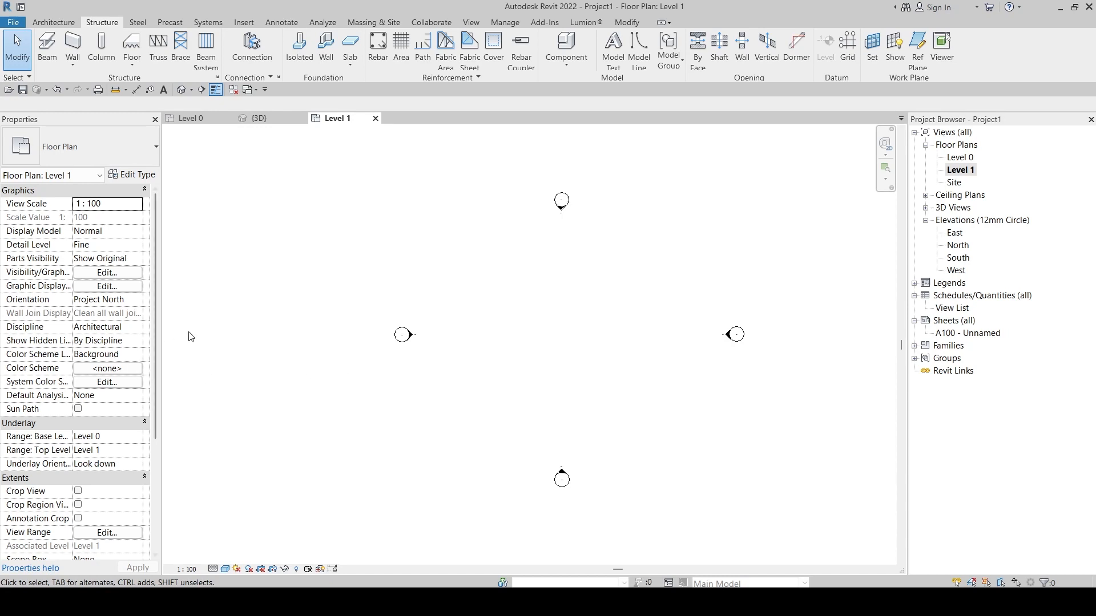
pyautogui.press('v')
pyautogui.press('r')
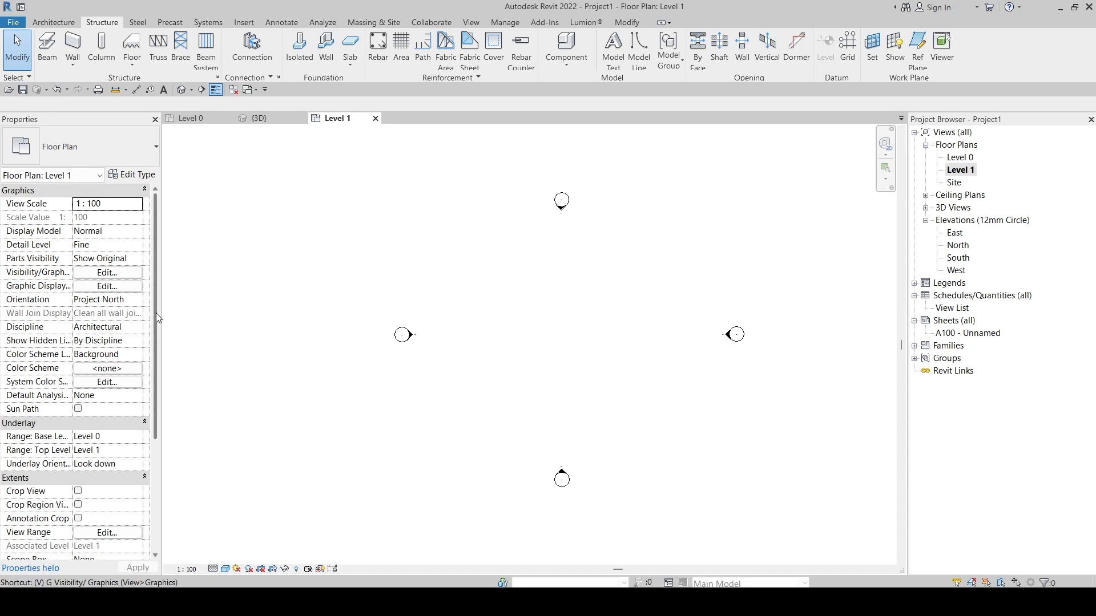
pyautogui.press('Escape')
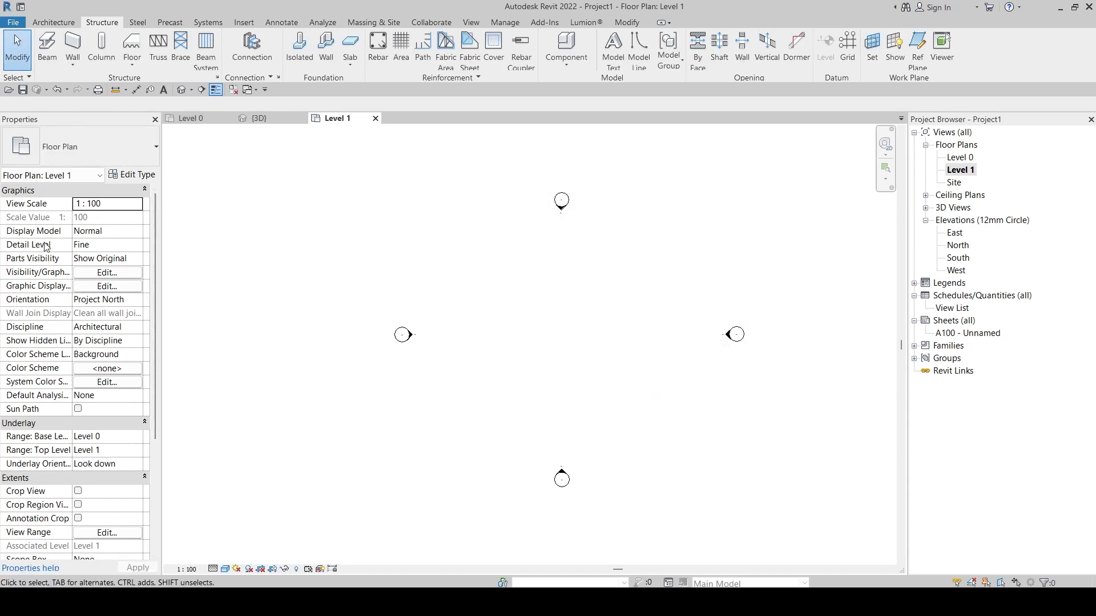
pyautogui.scroll(-1, 64, 383)
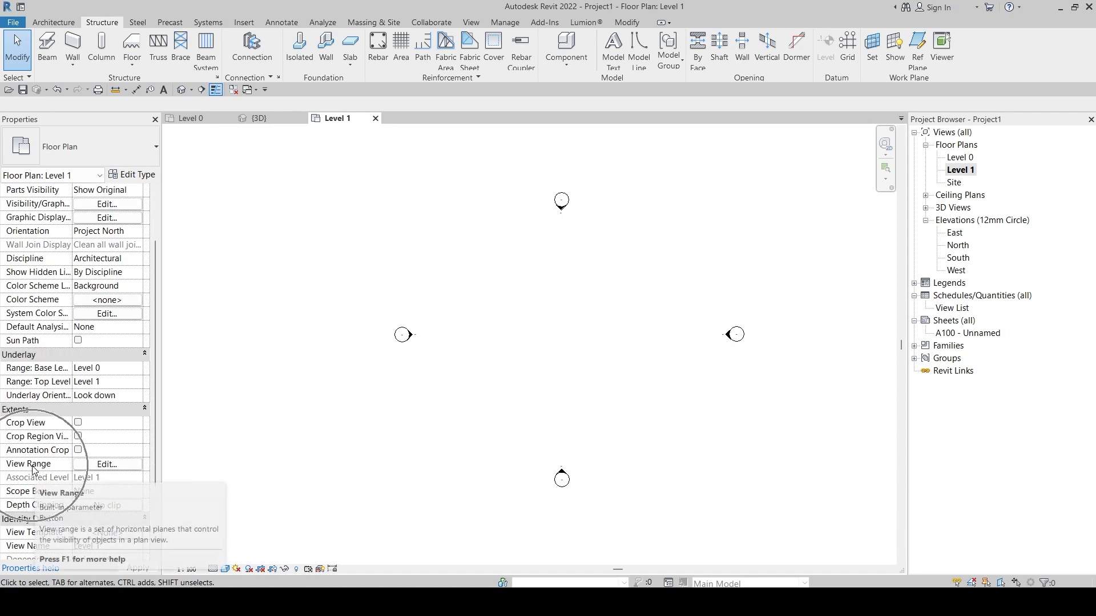
pyautogui.click(97, 467)
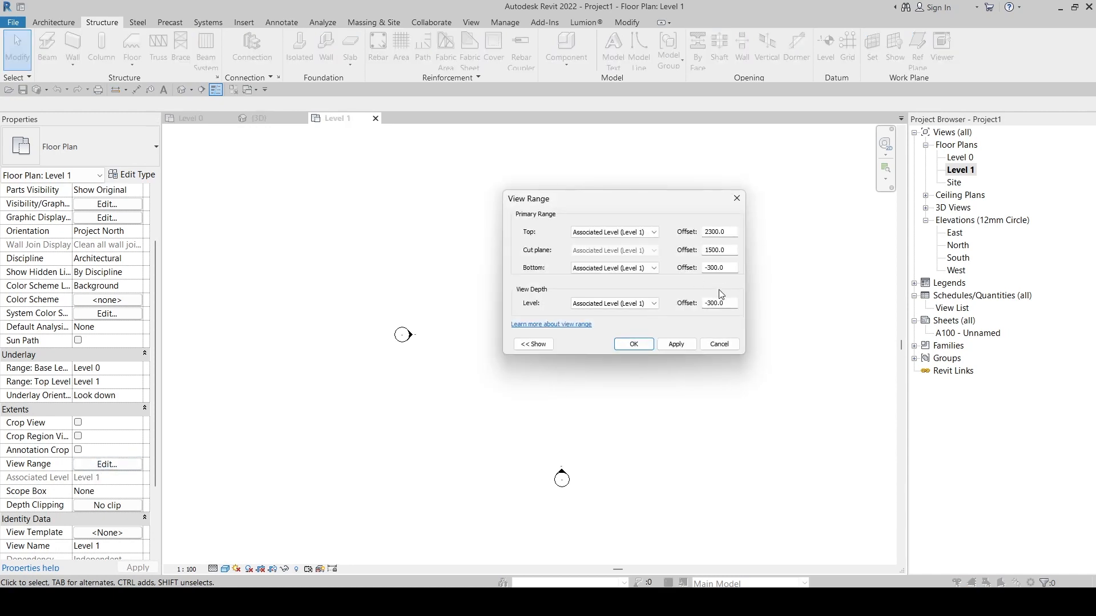
pyautogui.moveTo(726, 268); pyautogui.dragTo(683, 269)
pyautogui.moveTo(725, 303); pyautogui.dragTo(646, 299)
pyautogui.click(535, 345)
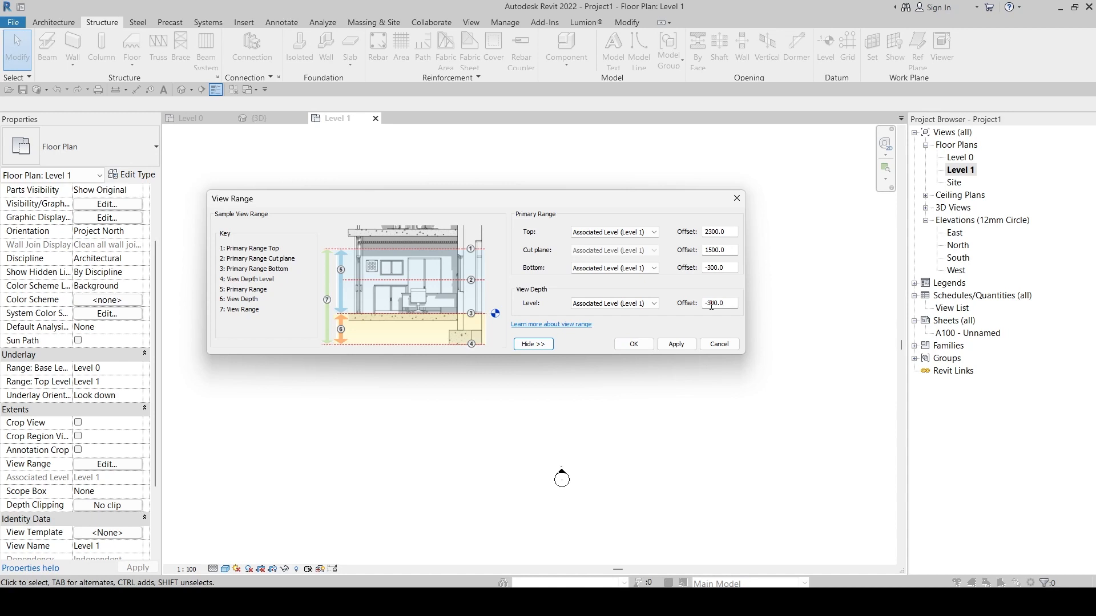
pyautogui.press('Return')
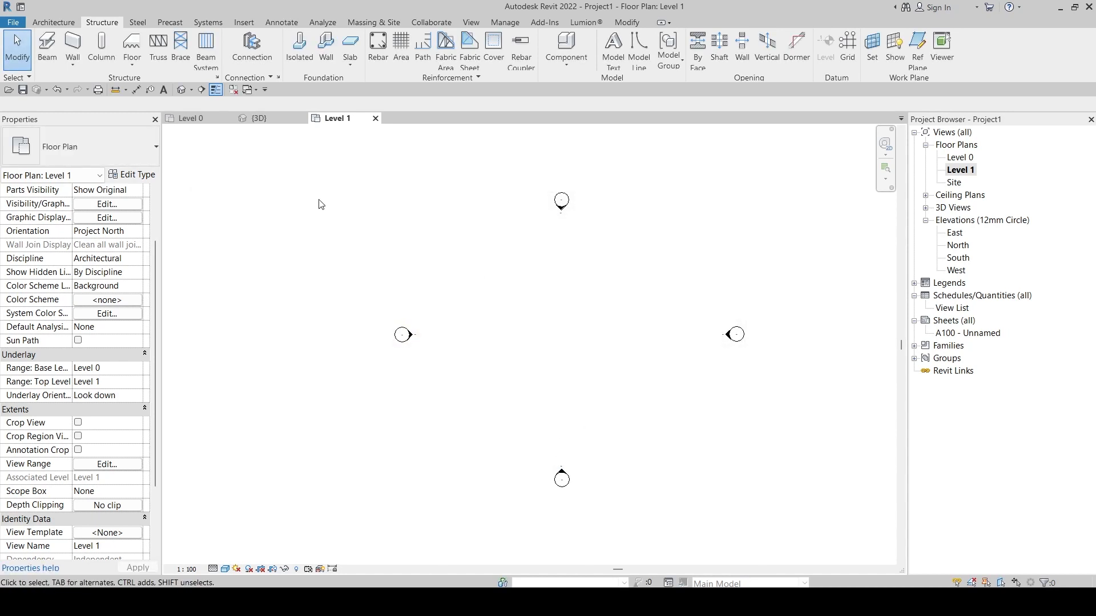
# - Place a horizontal 200x300 rectangular beam about 11600 mm long in the Level 1 floor plan
pyautogui.press('b')
pyautogui.press('m')
pyautogui.click(493, 328)
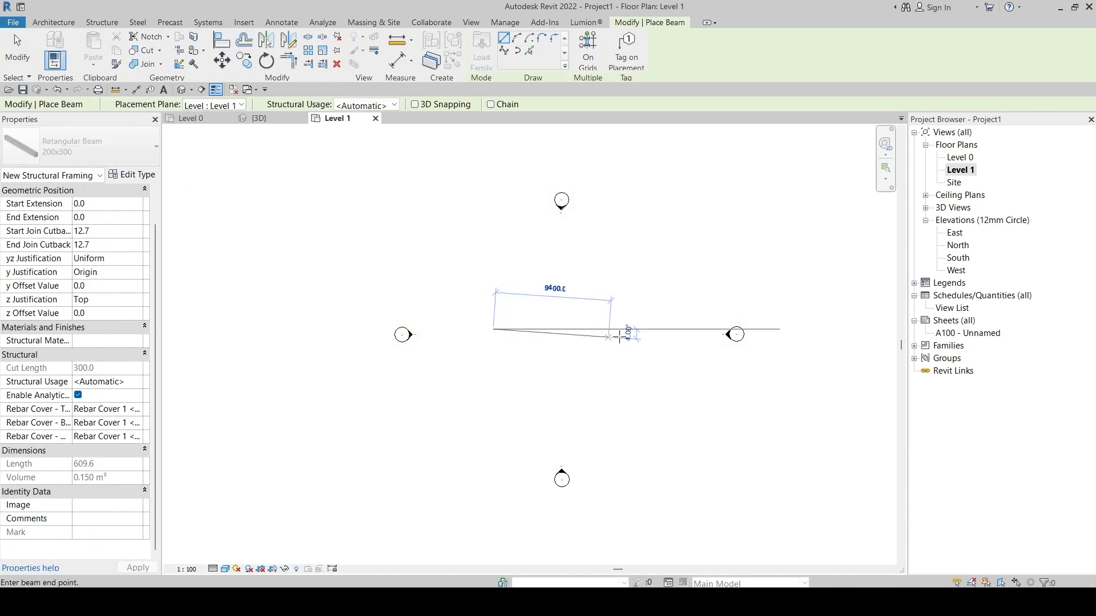
pyautogui.click(636, 328)
pyautogui.press('Escape')
pyautogui.scroll(7, 552, 324)
pyautogui.moveTo(655, 391); pyautogui.dragTo(595, 411, button='middle')
pyautogui.click(505, 351)
pyautogui.click(472, 382)
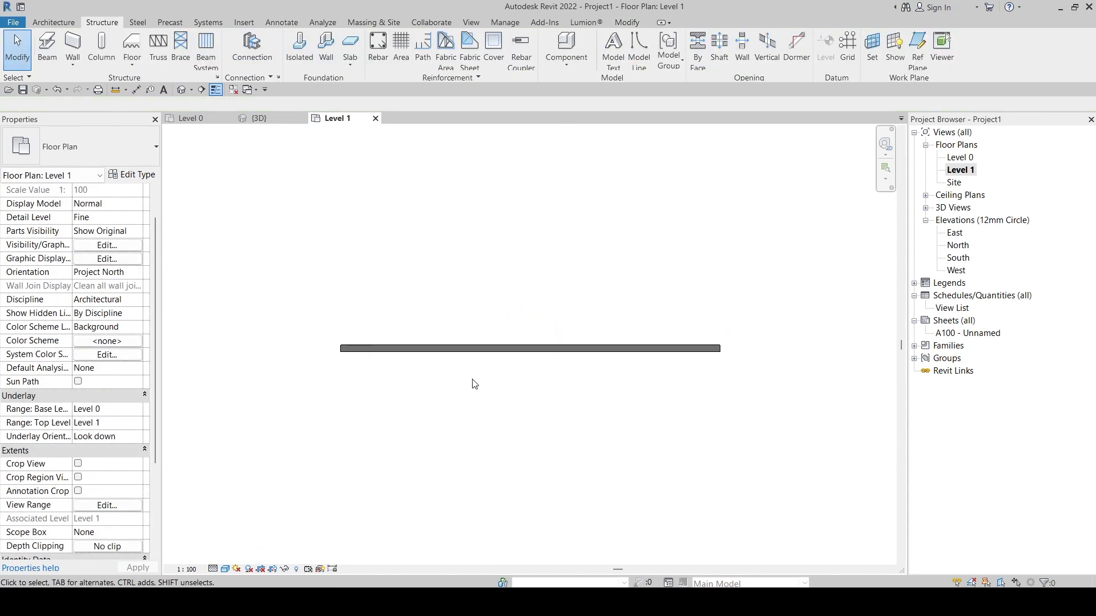
# - Set the Level 1 plan's detail level to Coarse
pyautogui.click(478, 343)
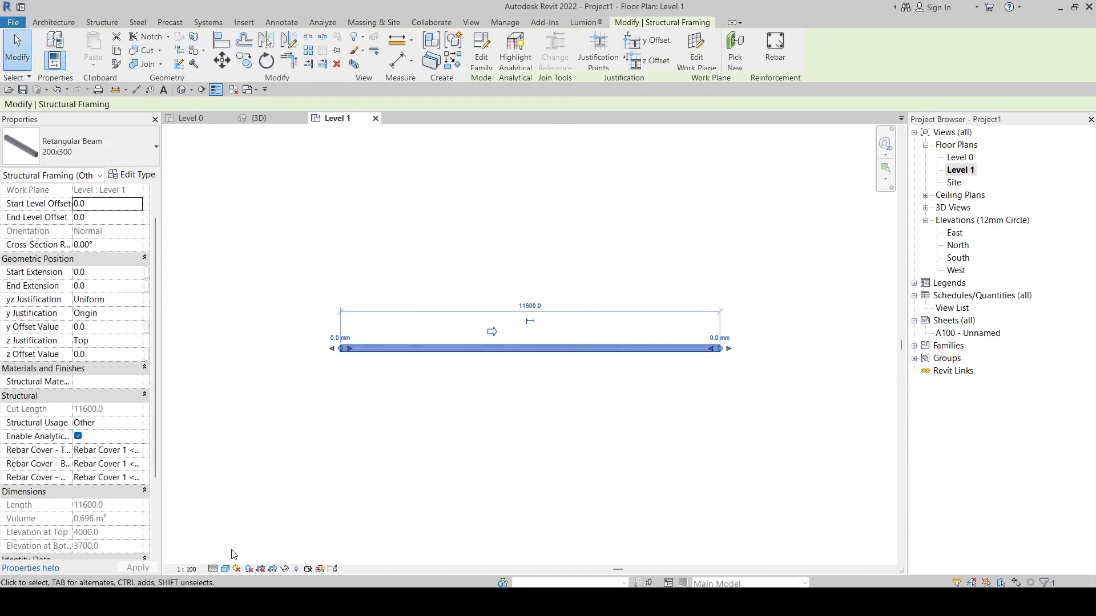
pyautogui.click(213, 569)
pyautogui.click(231, 528)
pyautogui.click(637, 337)
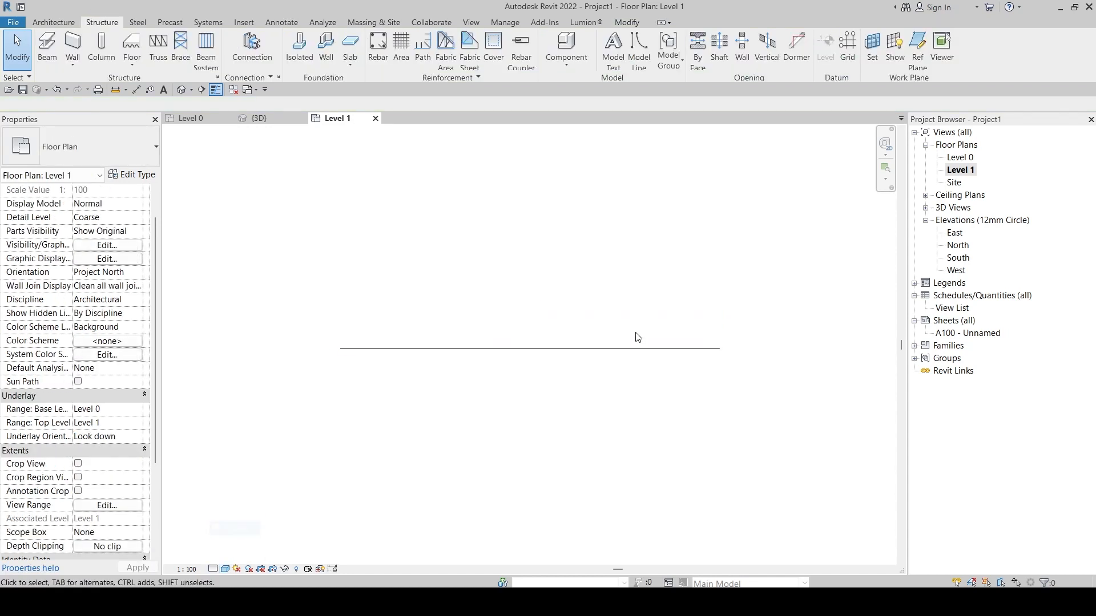
# - Select the horizontal beam and examine how it is drawn at Coarse detail
pyautogui.click(464, 349)
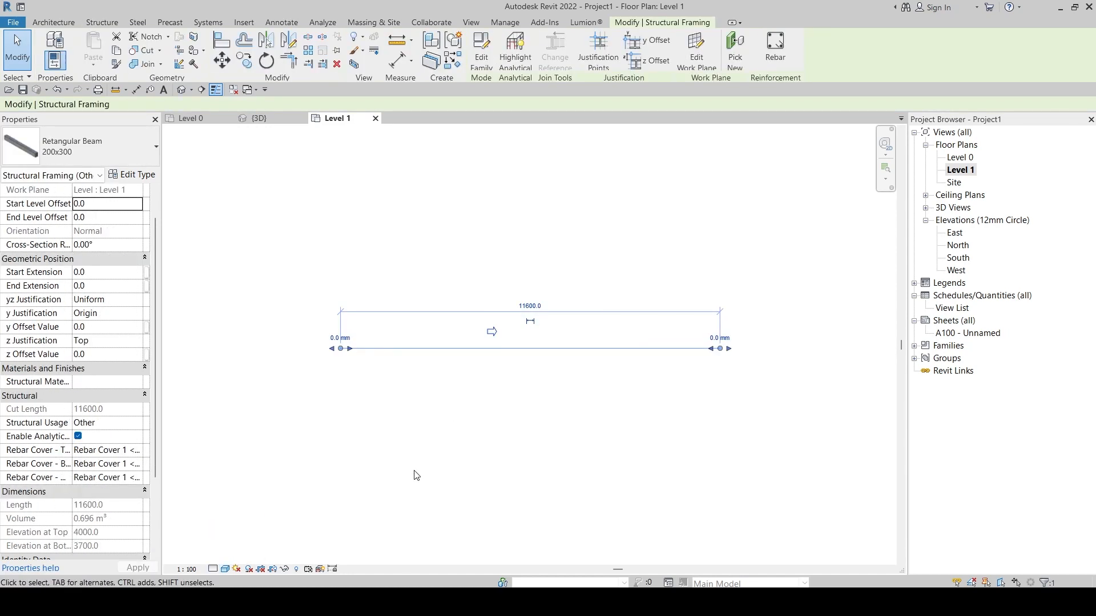
pyautogui.click(533, 442)
pyautogui.click(487, 349)
pyautogui.scroll(-1, 445, 406)
pyautogui.moveTo(471, 432); pyautogui.dragTo(504, 416, button='middle')
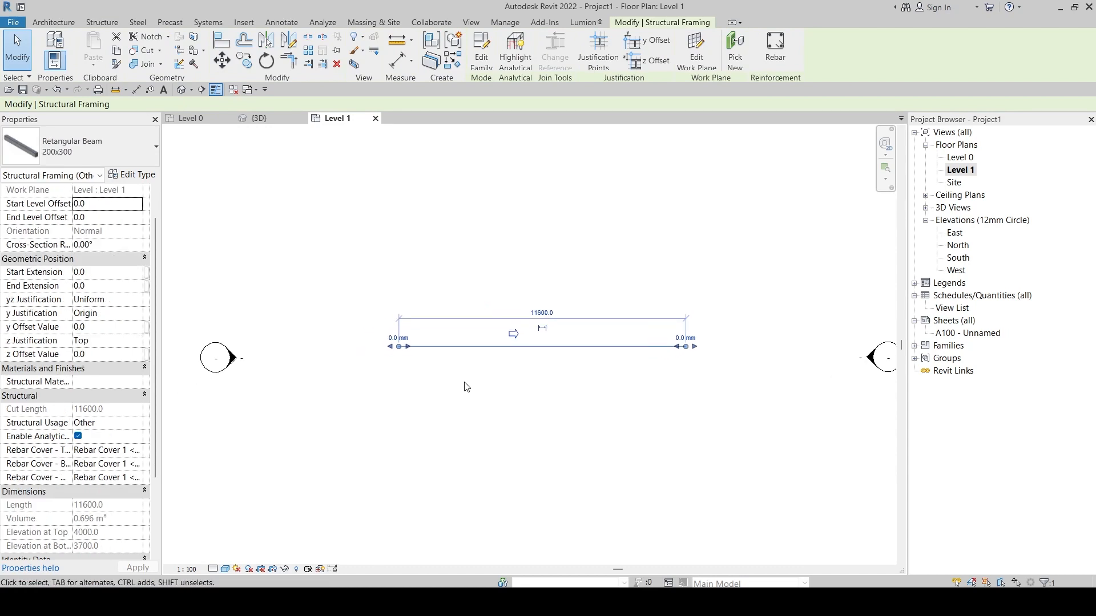
pyautogui.scroll(4, 440, 348)
pyautogui.scroll(-3, 440, 348)
pyautogui.moveTo(552, 392); pyautogui.dragTo(531, 406, button='middle')
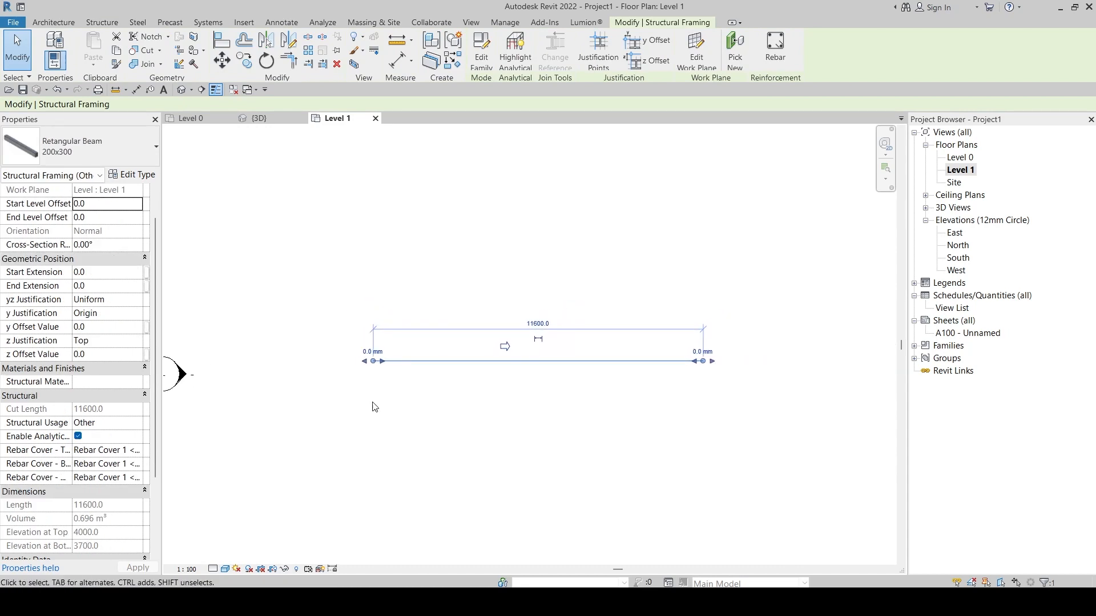
pyautogui.click(325, 447)
# - Switch the Level 1 plan to Medium detail and back to Coarse to compare the beam's display
pyautogui.click(215, 569)
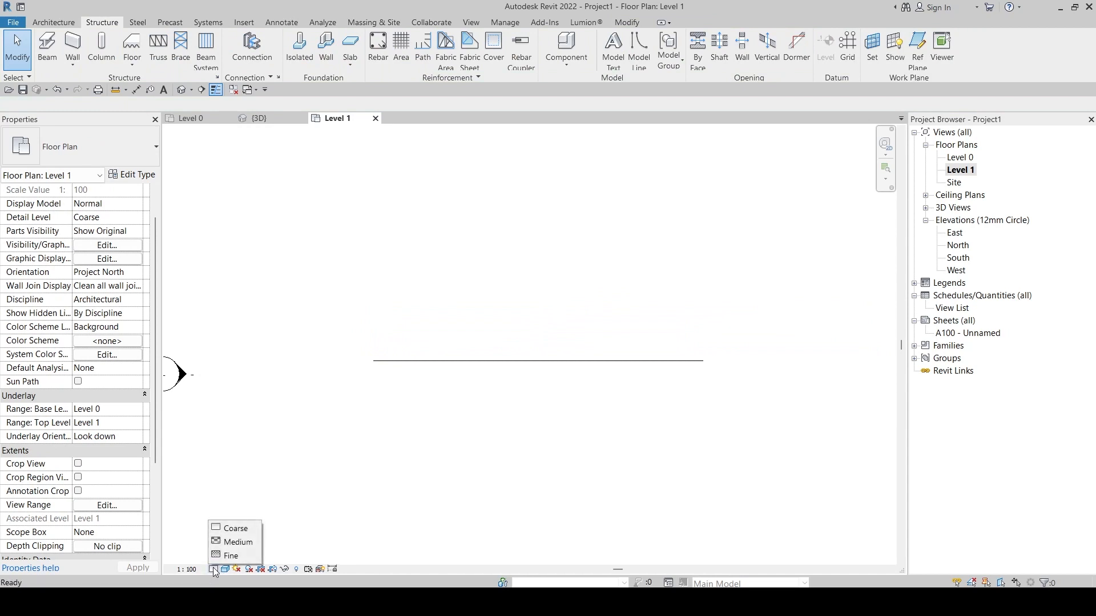
pyautogui.click(236, 548)
pyautogui.scroll(-2, 507, 428)
pyautogui.moveTo(507, 431); pyautogui.dragTo(503, 389, button='middle')
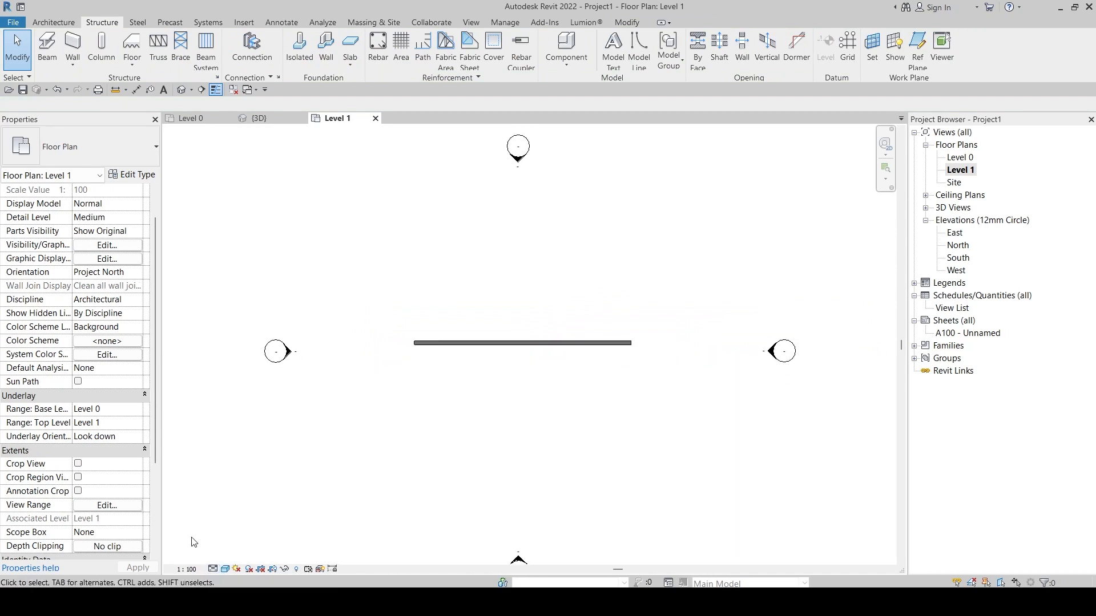
pyautogui.click(214, 570)
pyautogui.click(231, 529)
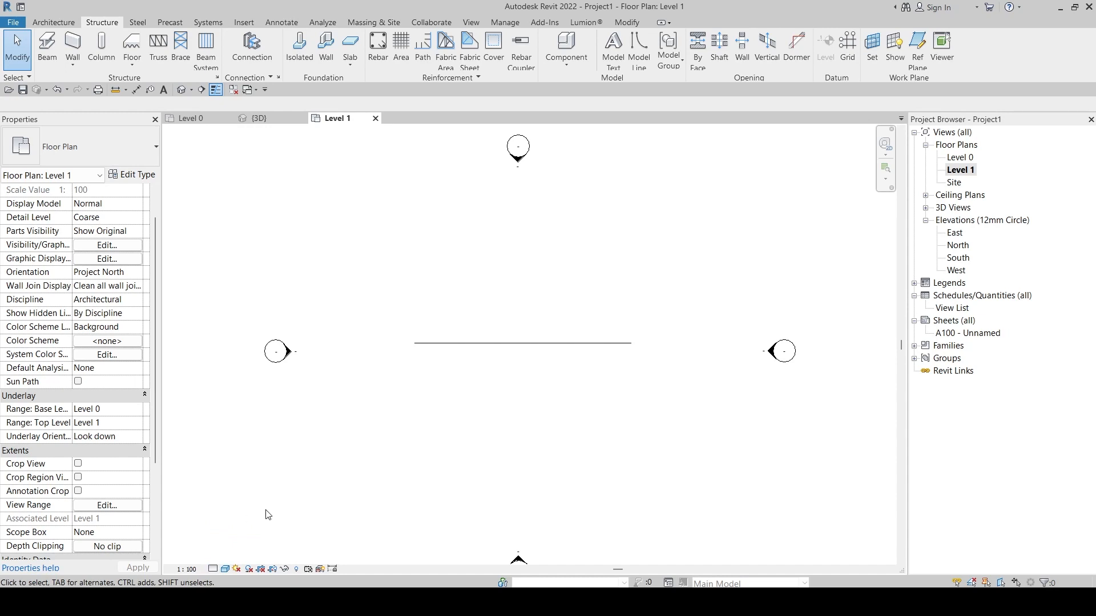
# - Set the Level 1 plan's detail level to Fine and inspect the beam up close
pyautogui.click(212, 569)
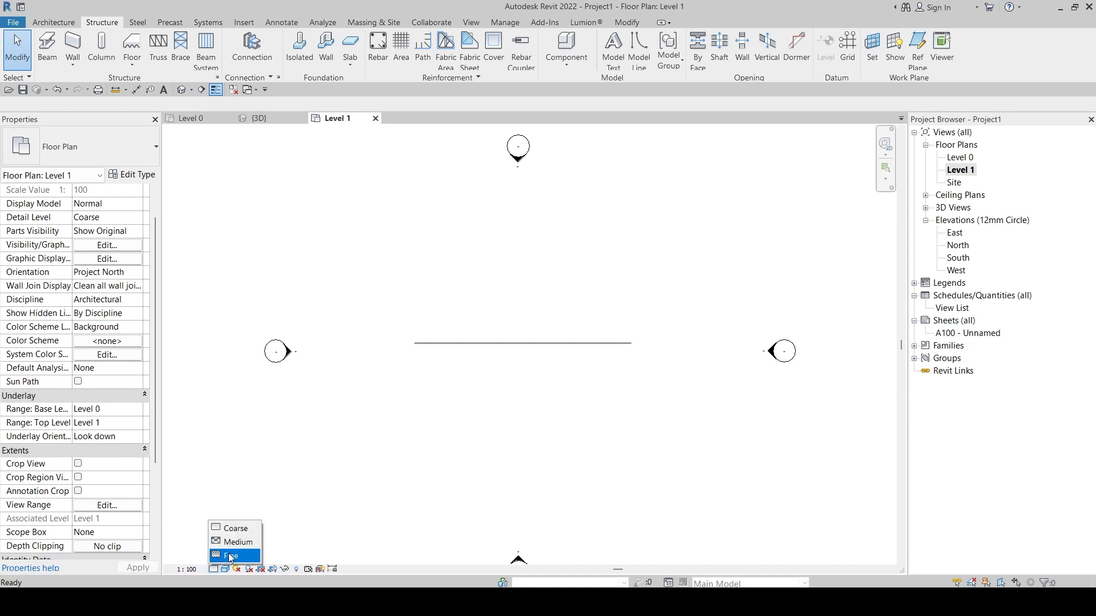
pyautogui.click(227, 562)
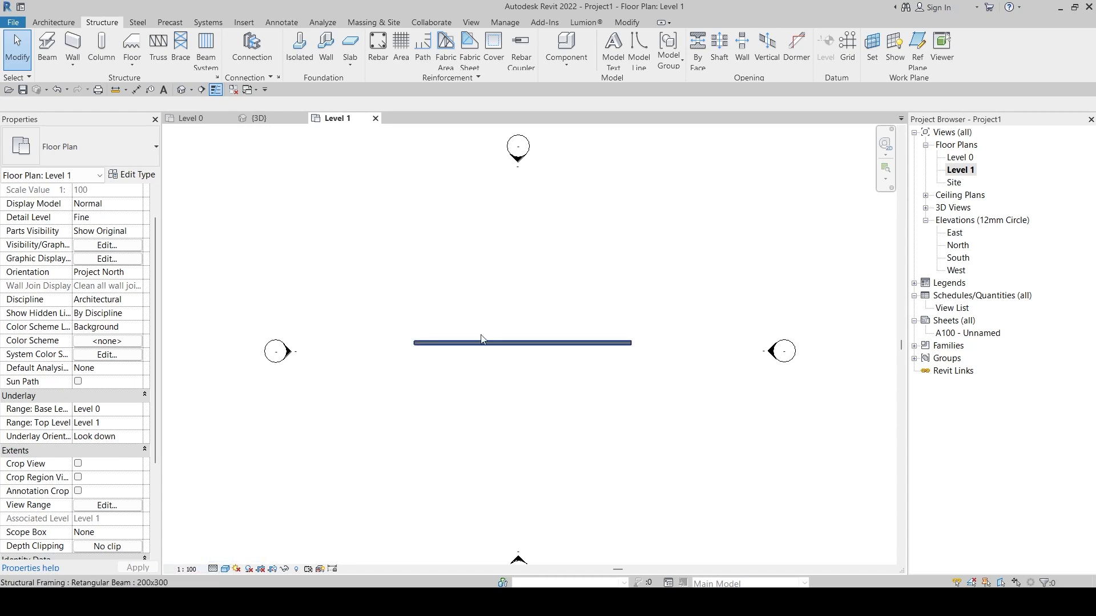
pyautogui.scroll(3, 480, 335)
pyautogui.moveTo(448, 387); pyautogui.dragTo(443, 412, button='middle')
pyautogui.scroll(-1, 446, 394)
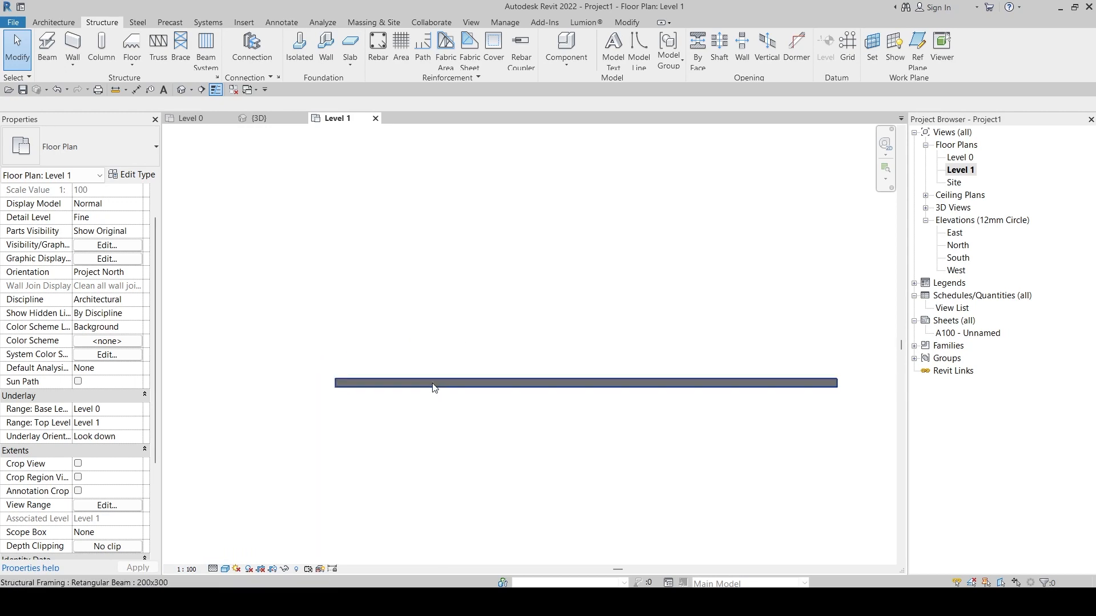
pyautogui.moveTo(535, 392); pyautogui.dragTo(497, 394, button='middle')
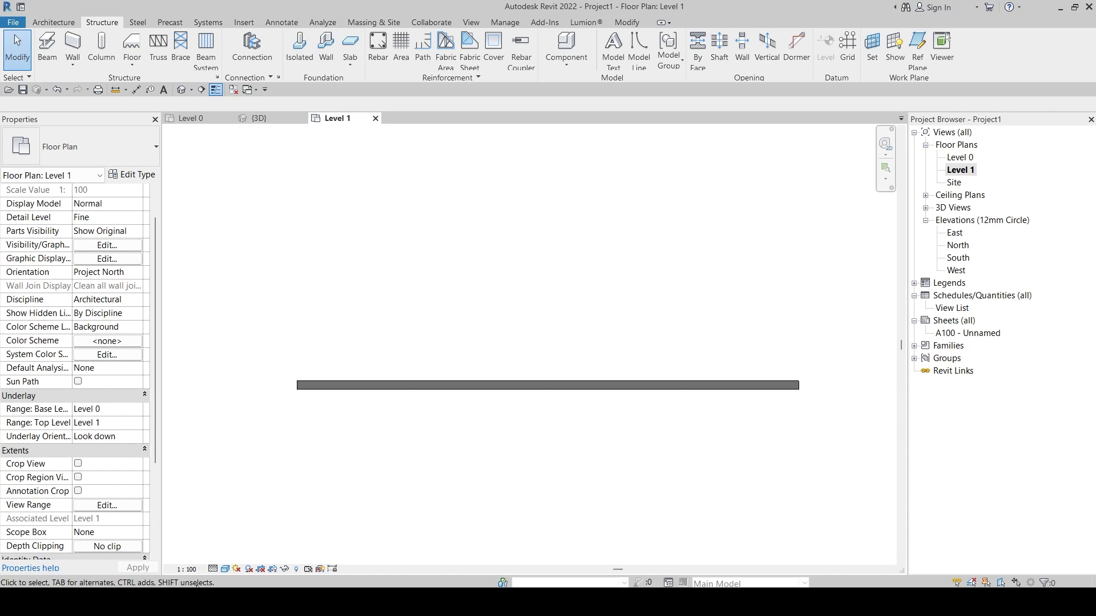
# - Set the Level 1 plan's detail level to Medium and check the beam's display
pyautogui.click(213, 569)
pyautogui.click(231, 545)
pyautogui.click(384, 387)
pyautogui.scroll(-3, 487, 398)
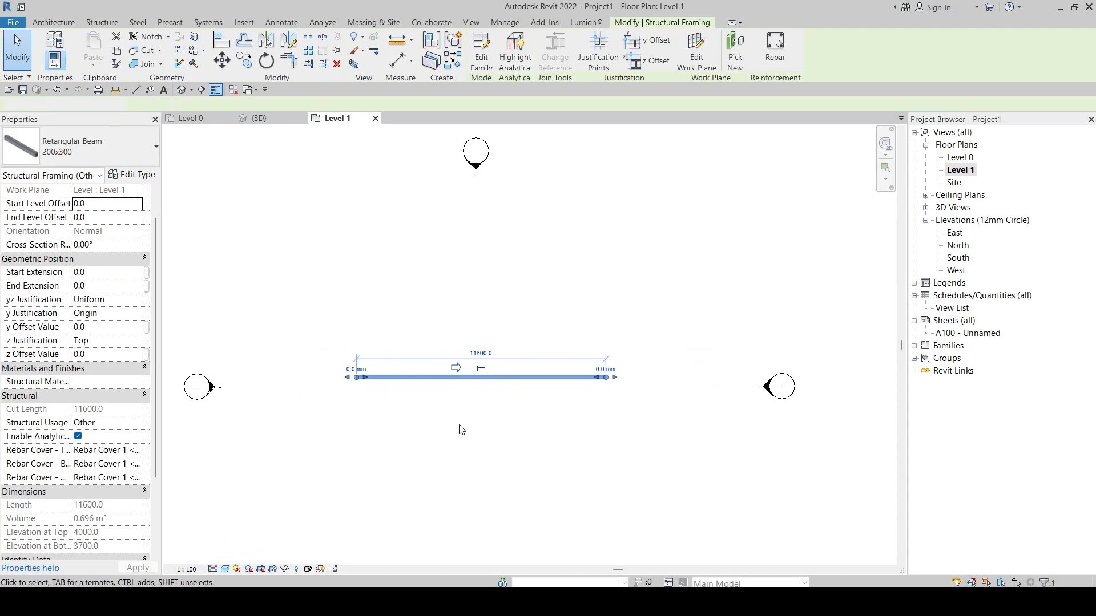
pyautogui.click(460, 431)
pyautogui.scroll(2, 440, 371)
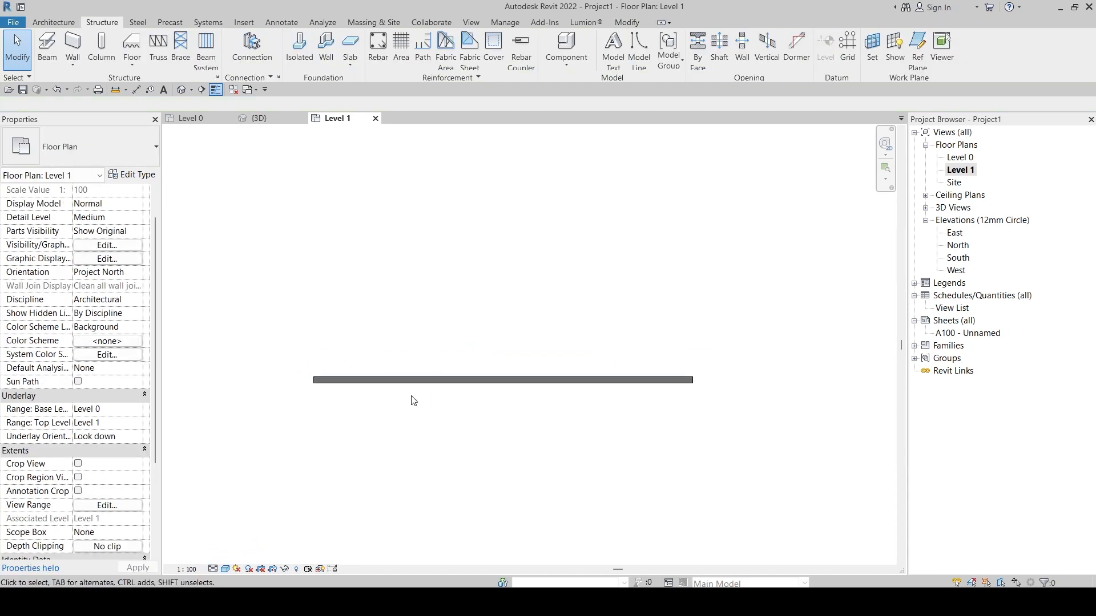
# - Select the horizontal beam in the Level 1 plan to examine its length, offsets and elevations
pyautogui.click(425, 379)
pyautogui.scroll(-2, 491, 320)
pyautogui.click(565, 447)
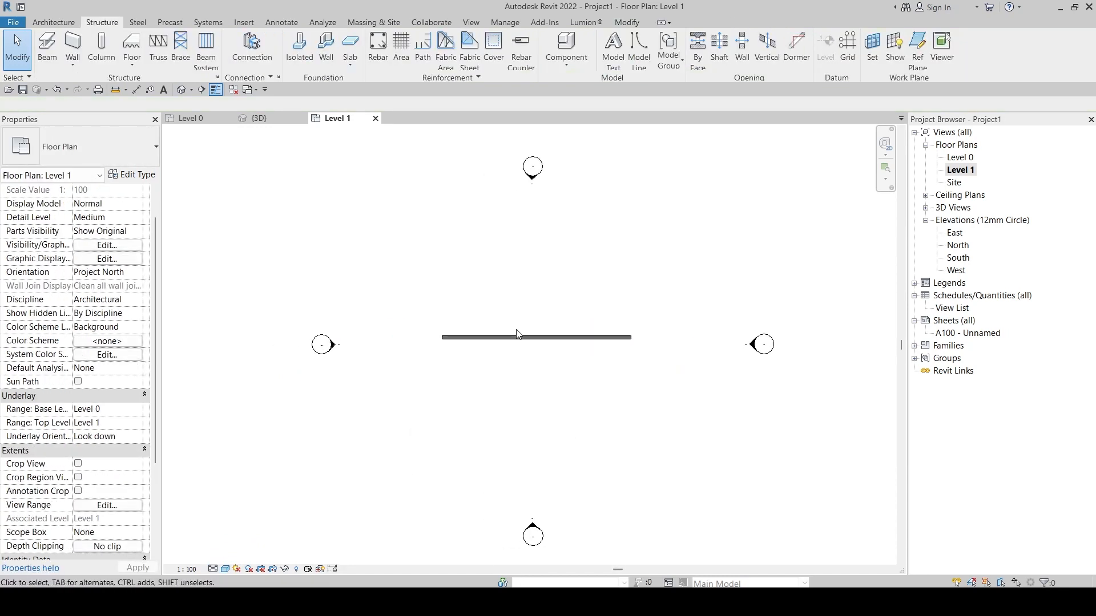
pyautogui.click(517, 338)
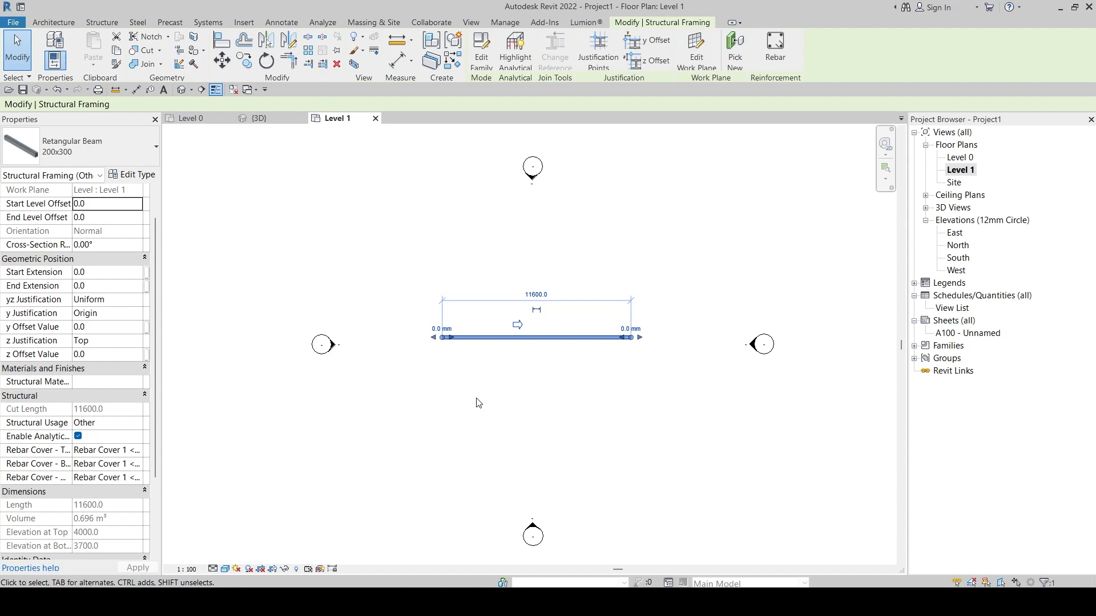
pyautogui.click(485, 399)
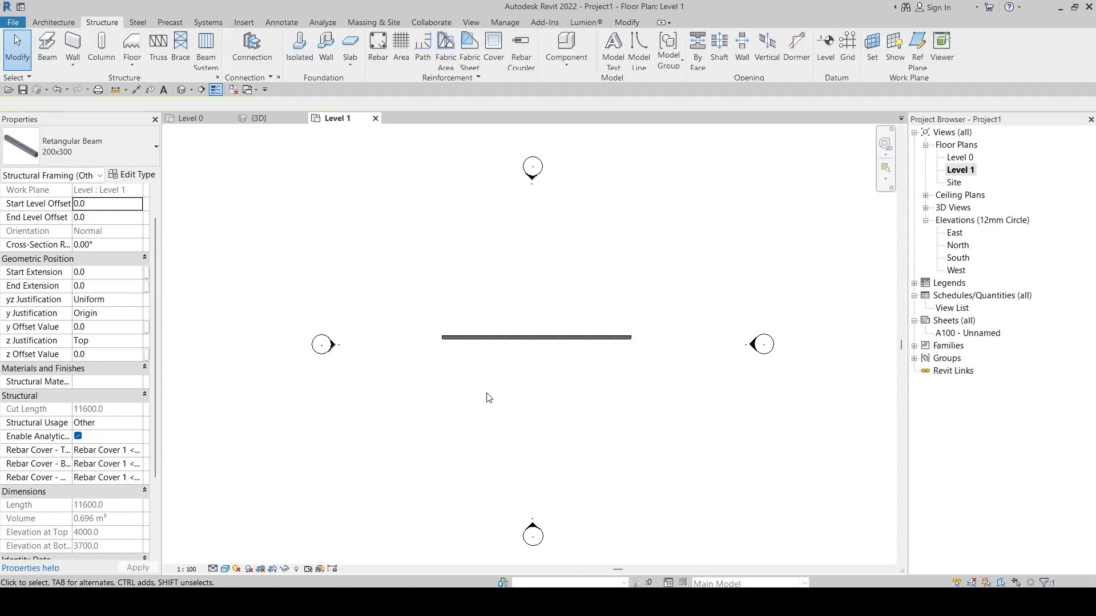
pyautogui.click(484, 340)
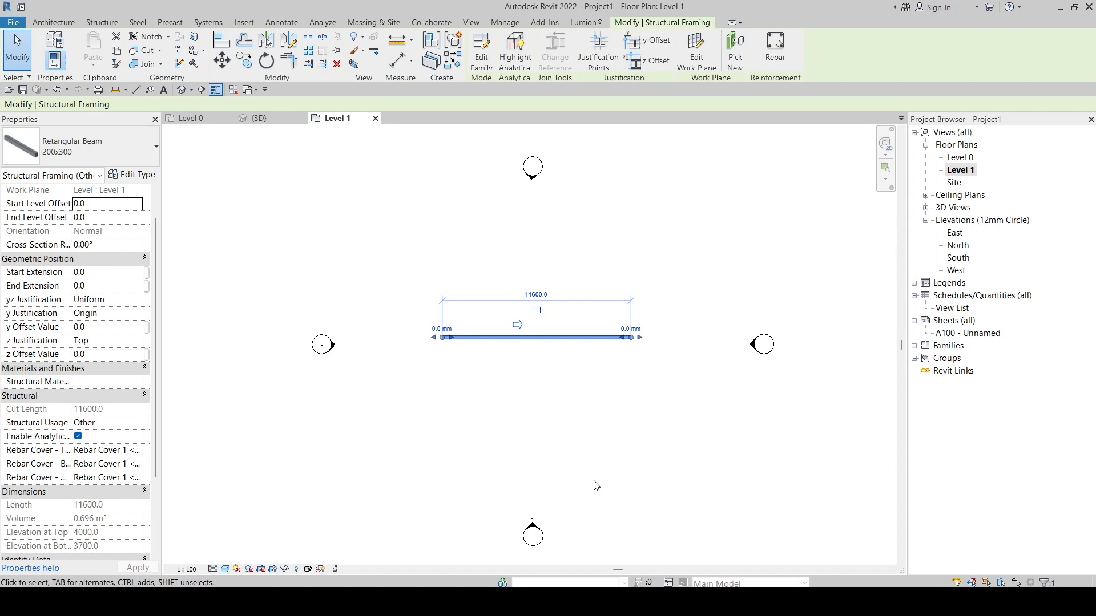
pyautogui.click(626, 470)
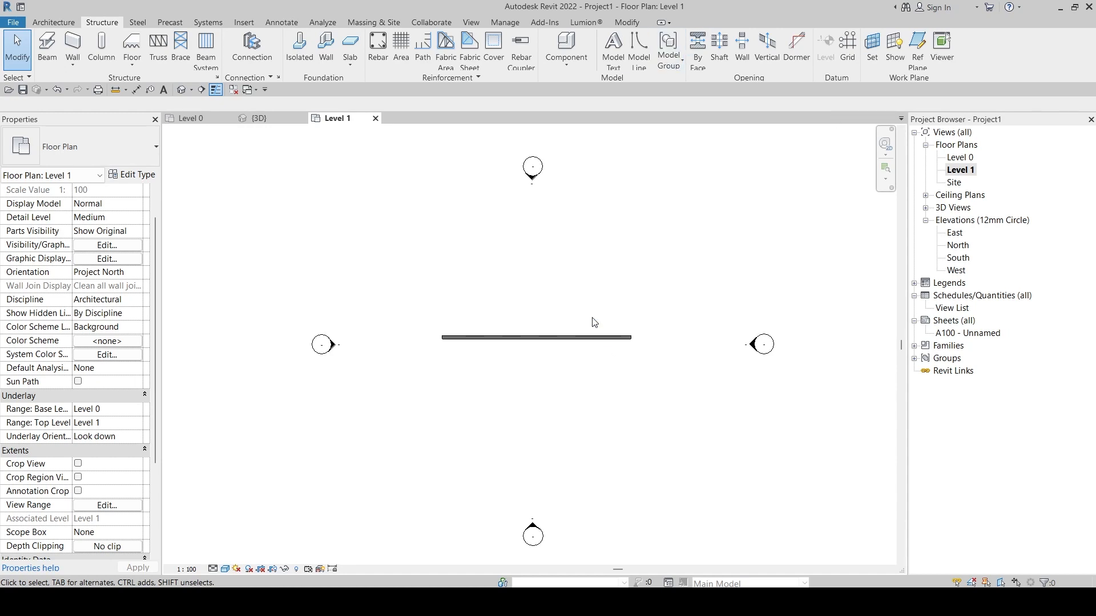
# - Open the 3D view and inspect the two beams against Level 0 and Level 1
pyautogui.click(260, 117)
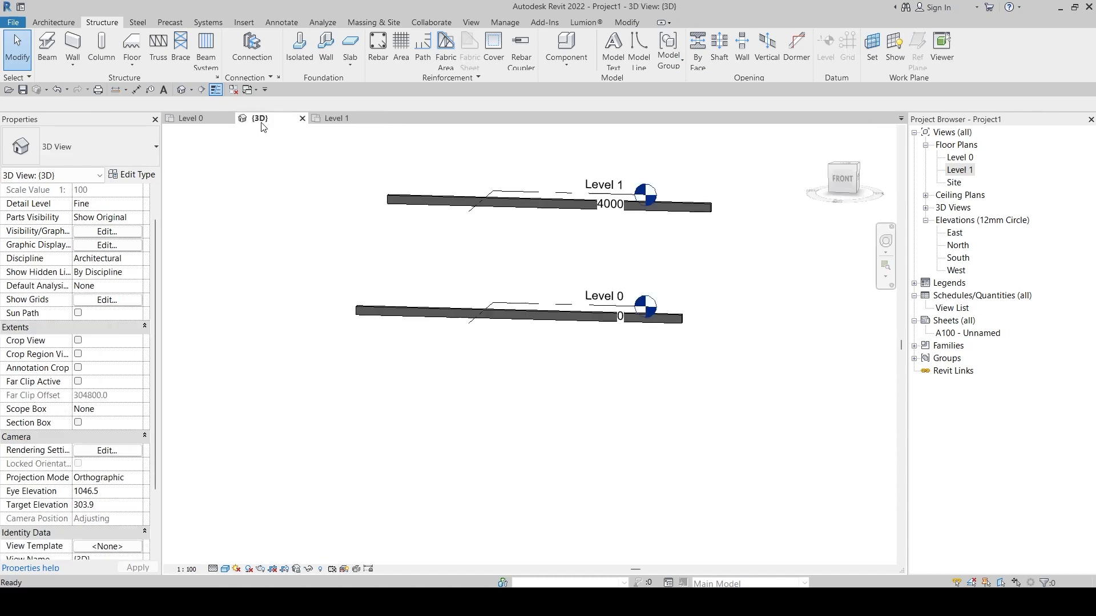
pyautogui.moveTo(715, 349); pyautogui.dragTo(728, 402, button='middle')
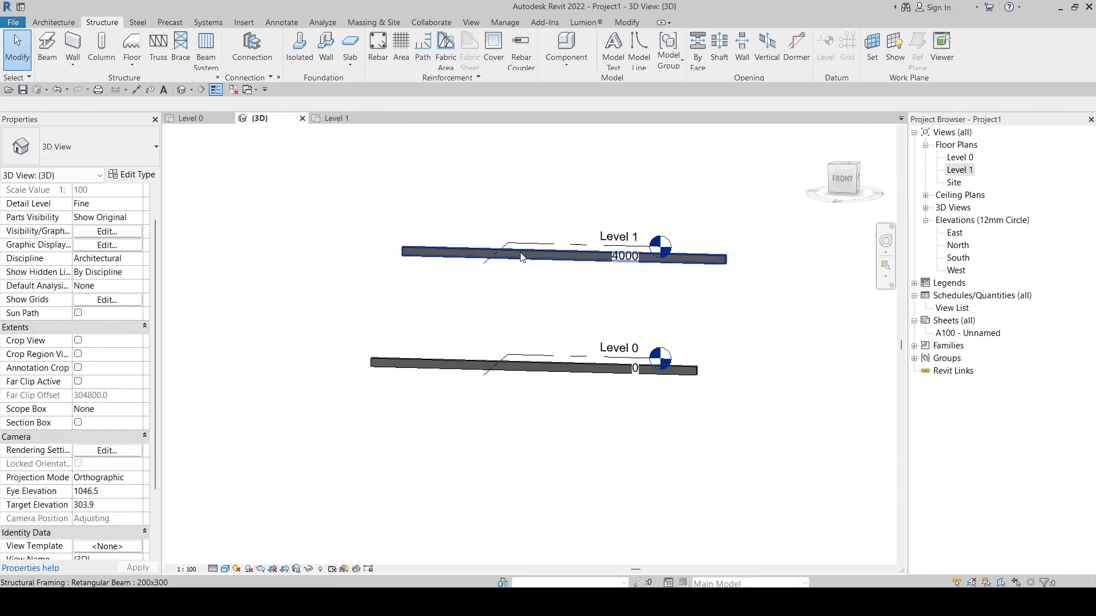
pyautogui.click(472, 258)
pyautogui.click(593, 334)
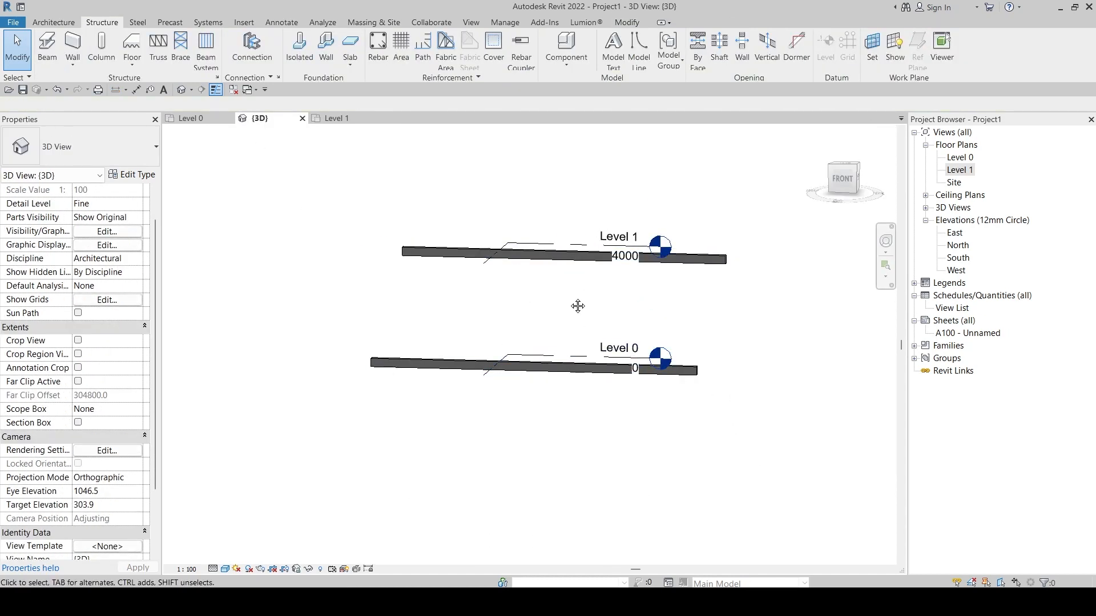
pyautogui.moveTo(577, 306)
pyautogui.mouseDown(button='middle')
pyautogui.moveTo(560, 344)
pyautogui.moveTo(587, 324)
pyautogui.mouseUp(button='middle')
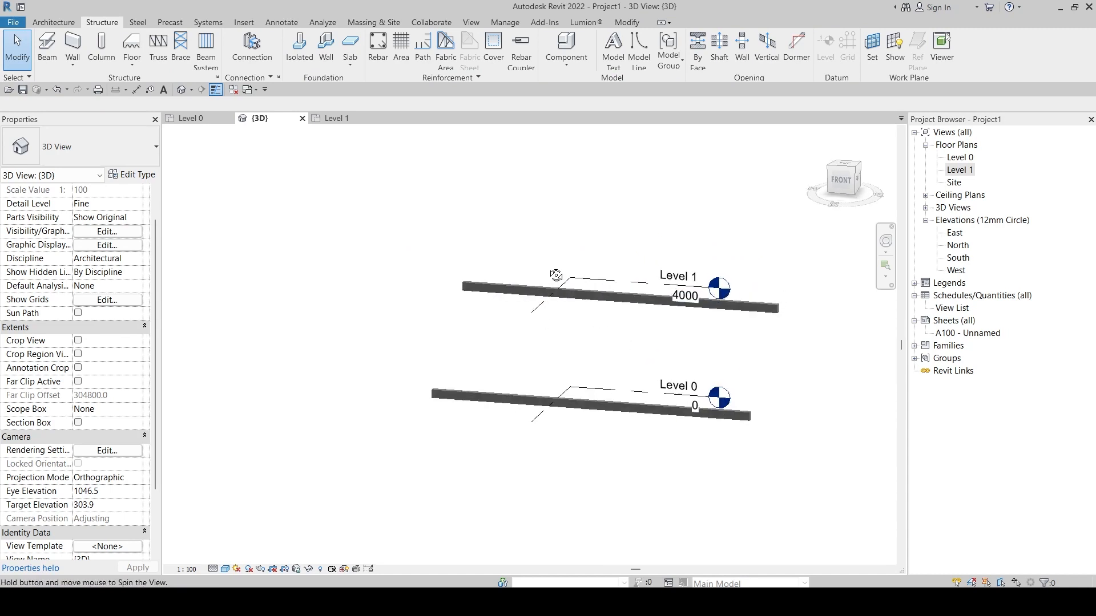
pyautogui.moveTo(550, 269)
pyautogui.keyDown('shift'); pyautogui.mouseDown(button='middle')
pyautogui.moveTo(612, 407)
pyautogui.moveTo(460, 375)
pyautogui.moveTo(485, 251)
pyautogui.moveTo(565, 274)
pyautogui.mouseUp(button='middle'); pyautogui.keyUp('shift')
pyautogui.click(488, 245)
# - Return to the Level 1 floor plan and place a vertical beam about 4000 mm long above the horizontal one
pyautogui.click(336, 118)
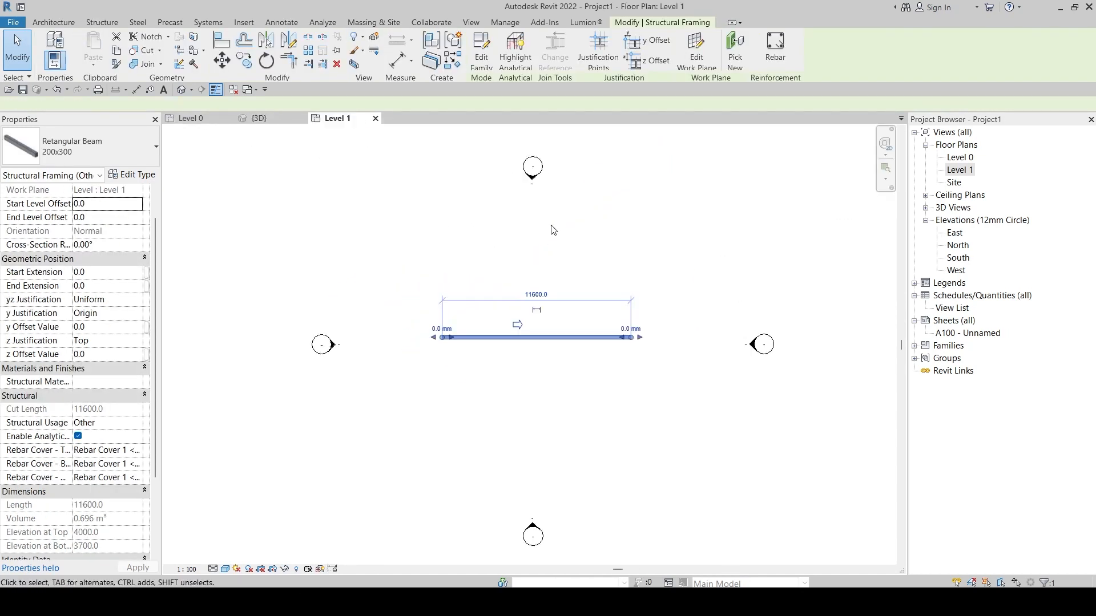
pyautogui.press('Escape')
pyautogui.click(46, 49)
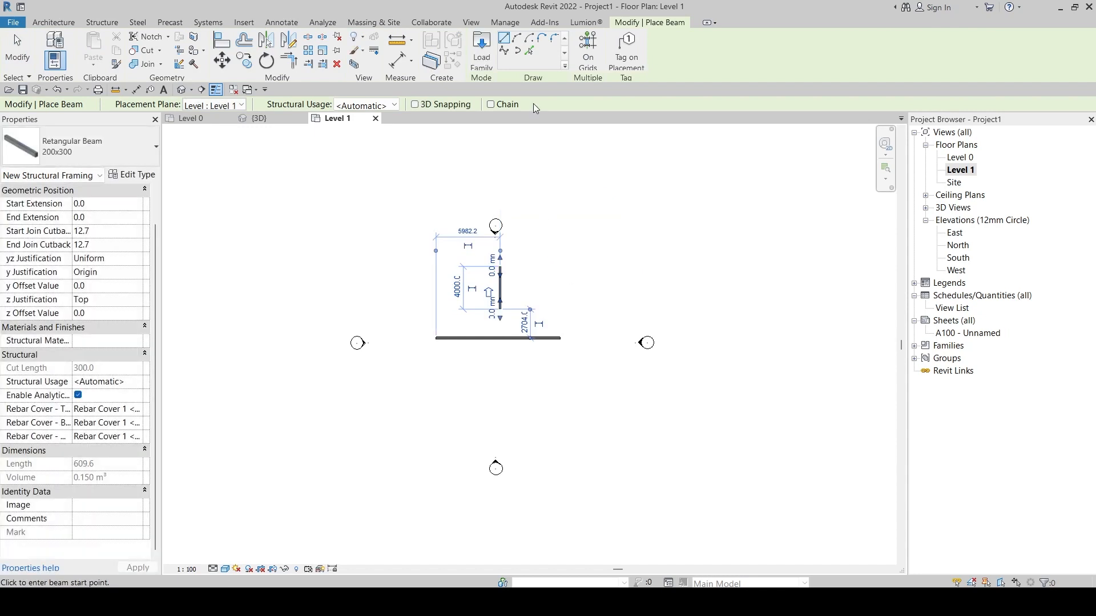
# - Turn on Chain and place a closed L-shaped loop of connected beams beside the vertical beam, ending with a segment about 2000 mm long
pyautogui.click(491, 104)
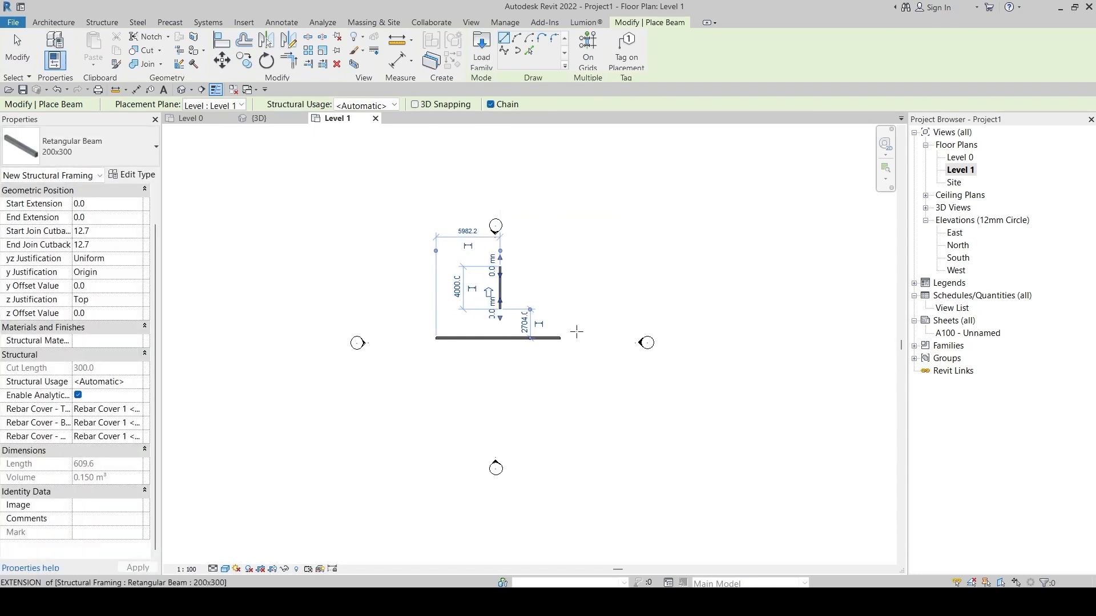
pyautogui.click(552, 266)
pyautogui.click(553, 223)
pyautogui.click(585, 224)
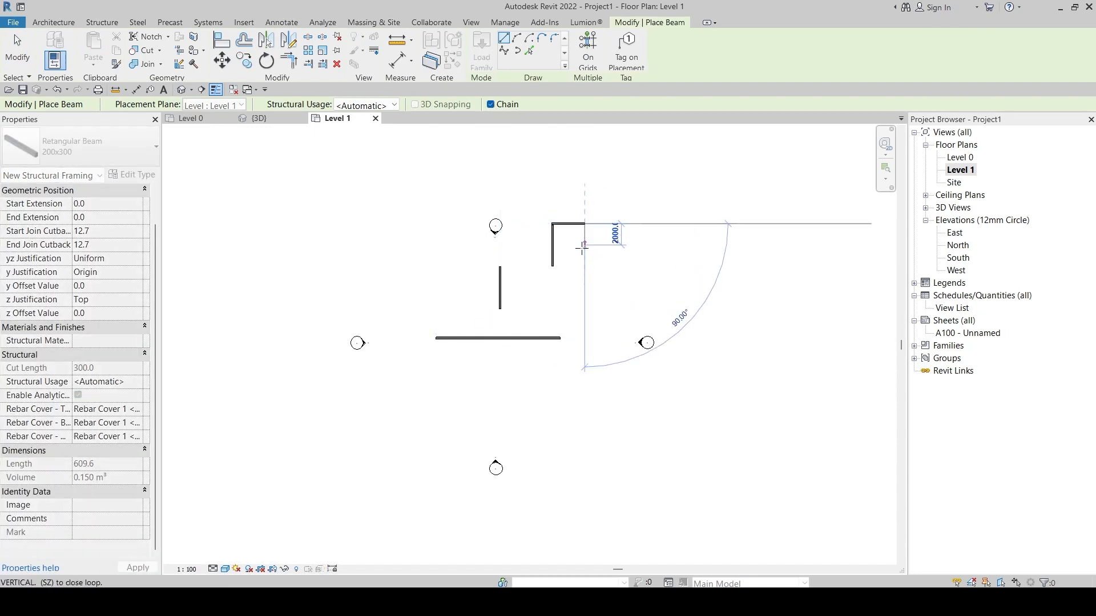
pyautogui.click(585, 256)
pyautogui.click(616, 255)
pyautogui.click(615, 288)
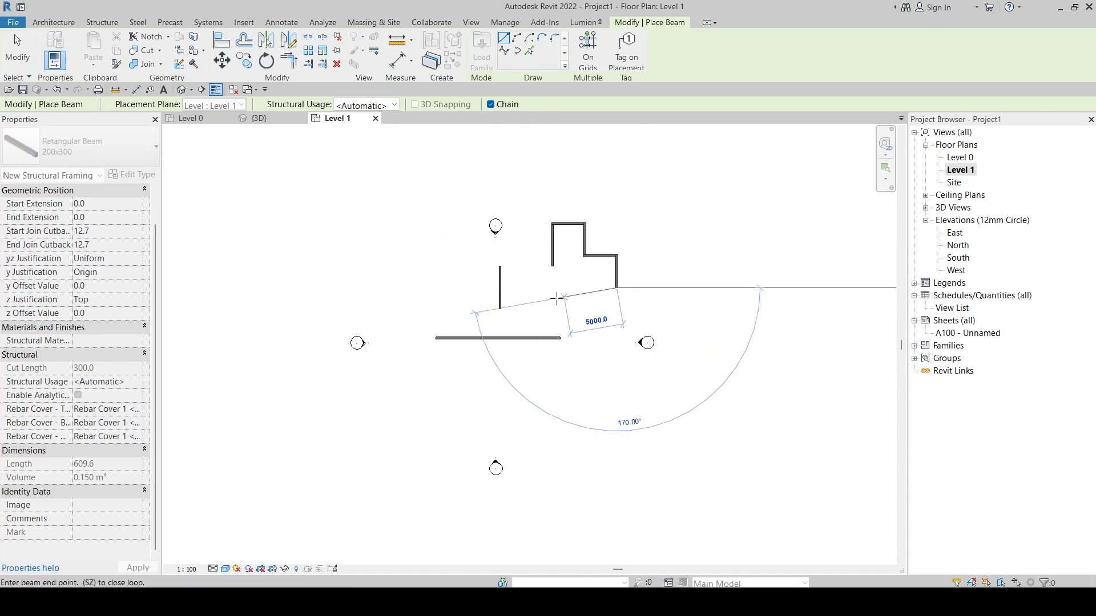
pyautogui.click(552, 287)
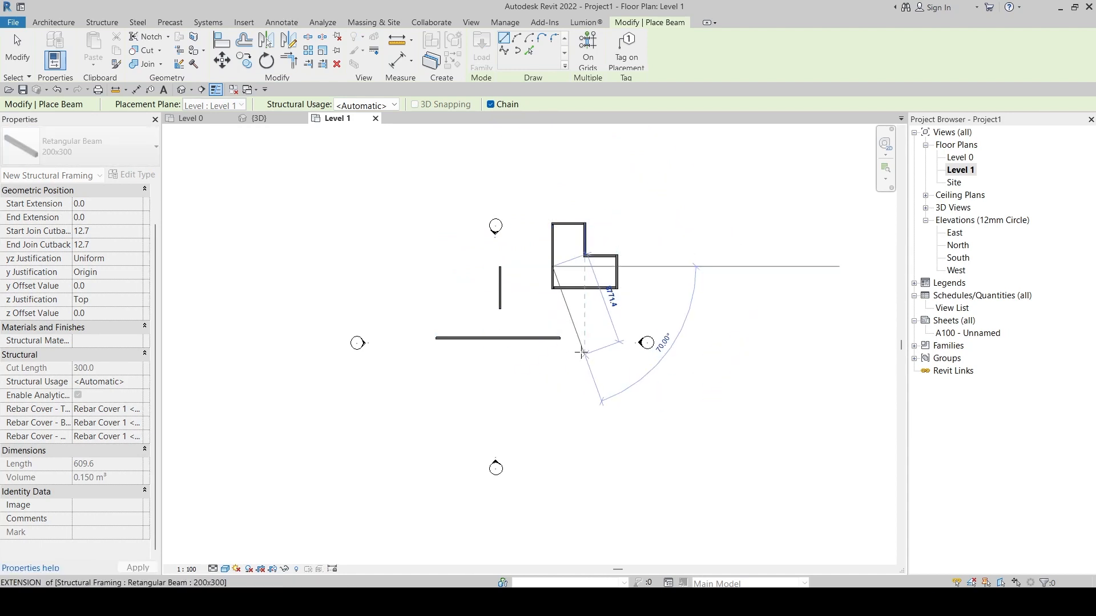
pyautogui.press('Escape')
pyautogui.press('Escape')
# - Select the loop's 2000 mm closing beam and, in the 3D view, set the level offset at its corner end to 500 mm
pyautogui.scroll(2, 560, 285)
pyautogui.scroll(1, 561, 285)
pyautogui.click(551, 284)
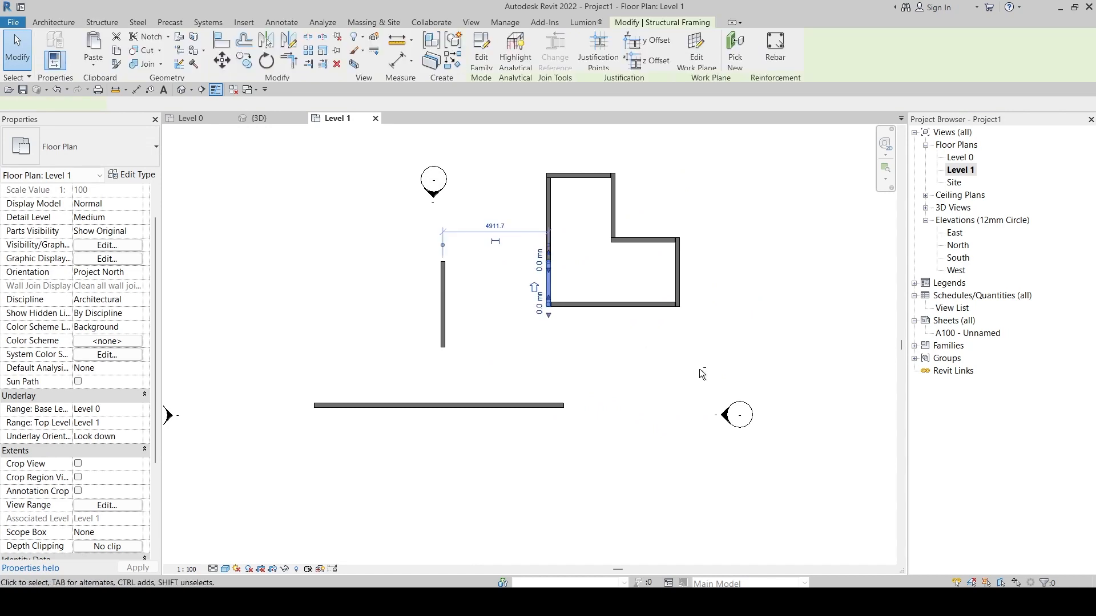
pyautogui.click(259, 118)
pyautogui.keyDown('shift'); pyautogui.moveTo(655, 388); pyautogui.dragTo(600, 355, button='middle'); pyautogui.keyUp('shift')
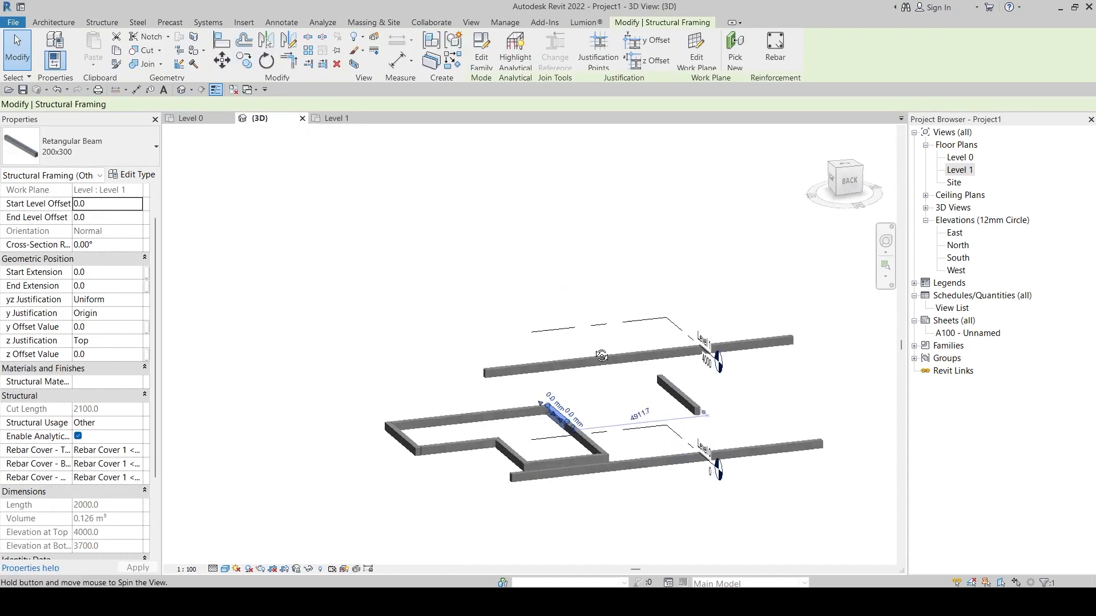
pyautogui.scroll(4, 555, 393)
pyautogui.click(565, 370)
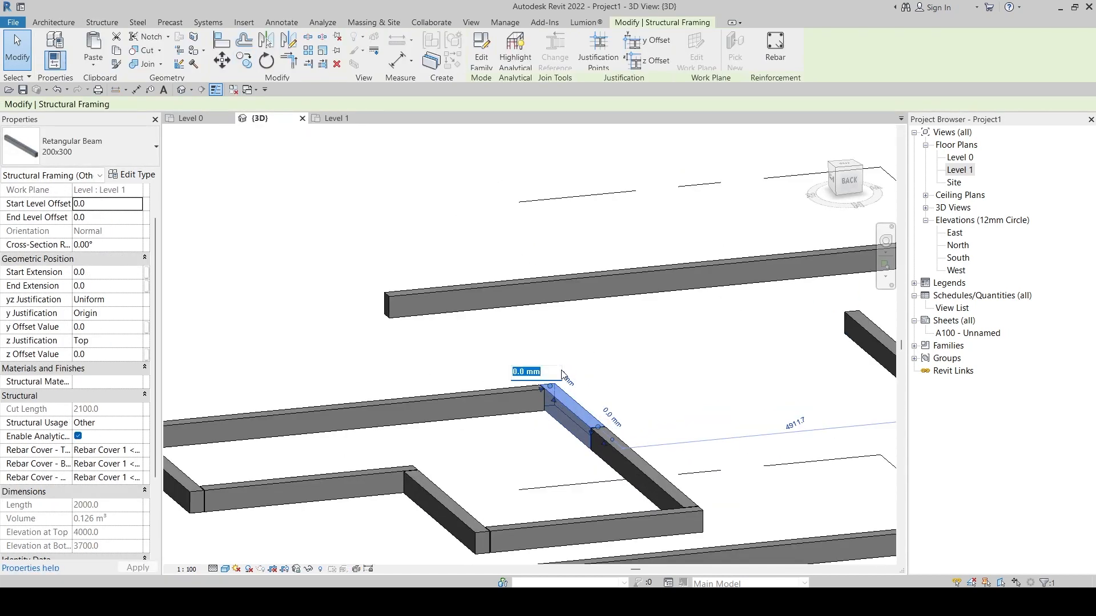
pyautogui.write('500')
pyautogui.press('Return')
pyautogui.click(638, 320)
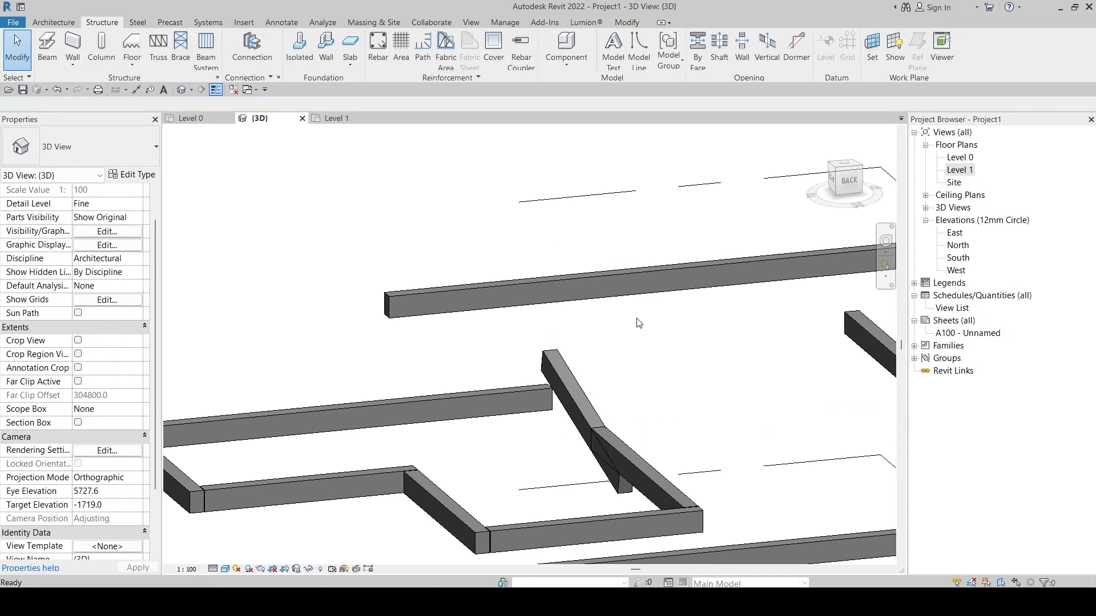
# - Select the 4000 mm loop beam adjoining the sloped one and set the level offset at their shared end to -500 mm
pyautogui.scroll(-1, 616, 337)
pyautogui.keyDown('shift'); pyautogui.moveTo(590, 507); pyautogui.dragTo(719, 495, button='middle'); pyautogui.keyUp('shift')
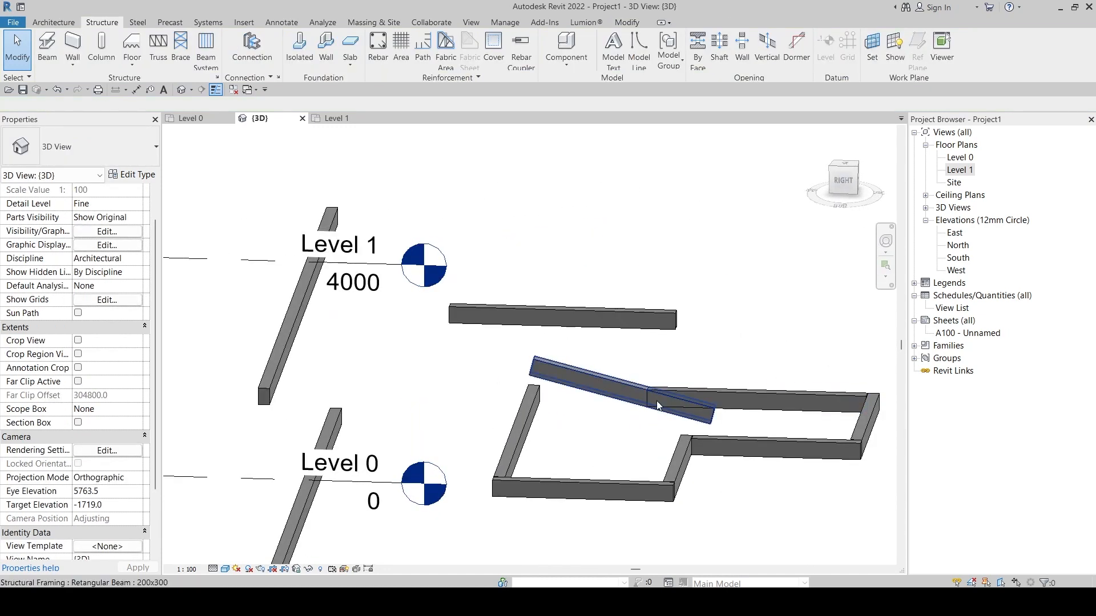
pyautogui.click(738, 398)
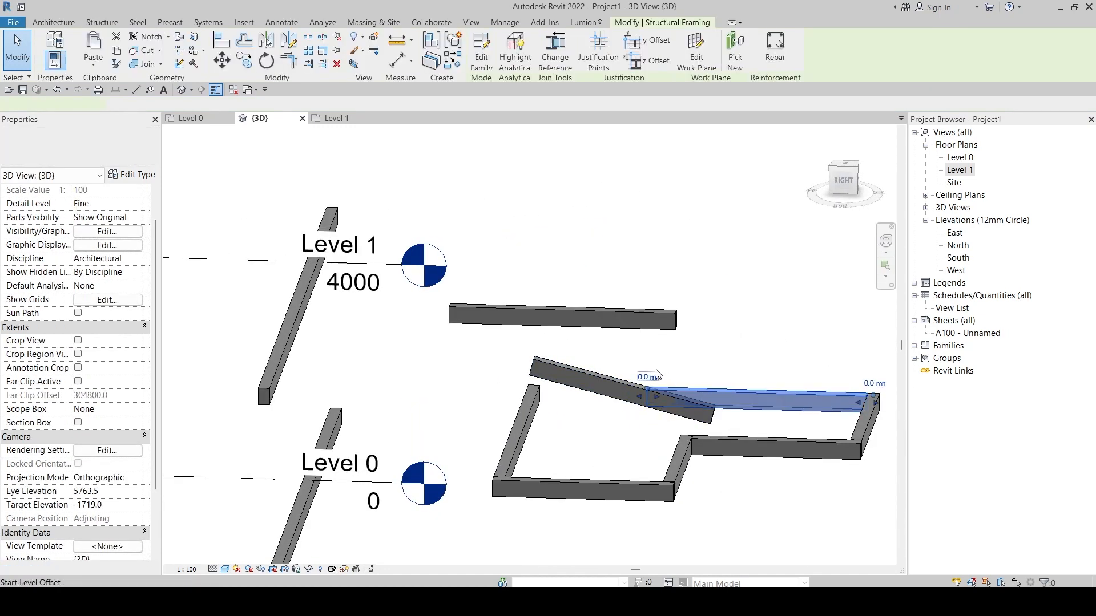
pyautogui.click(655, 377)
pyautogui.write('-50')
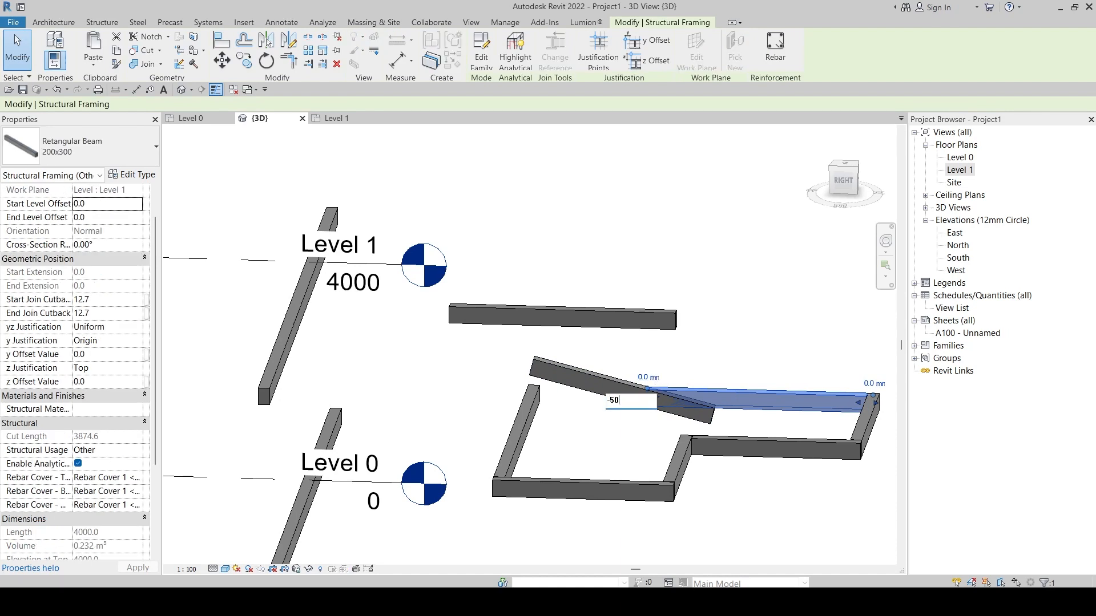
pyautogui.write('0')
pyautogui.press('Return')
pyautogui.press('Escape')
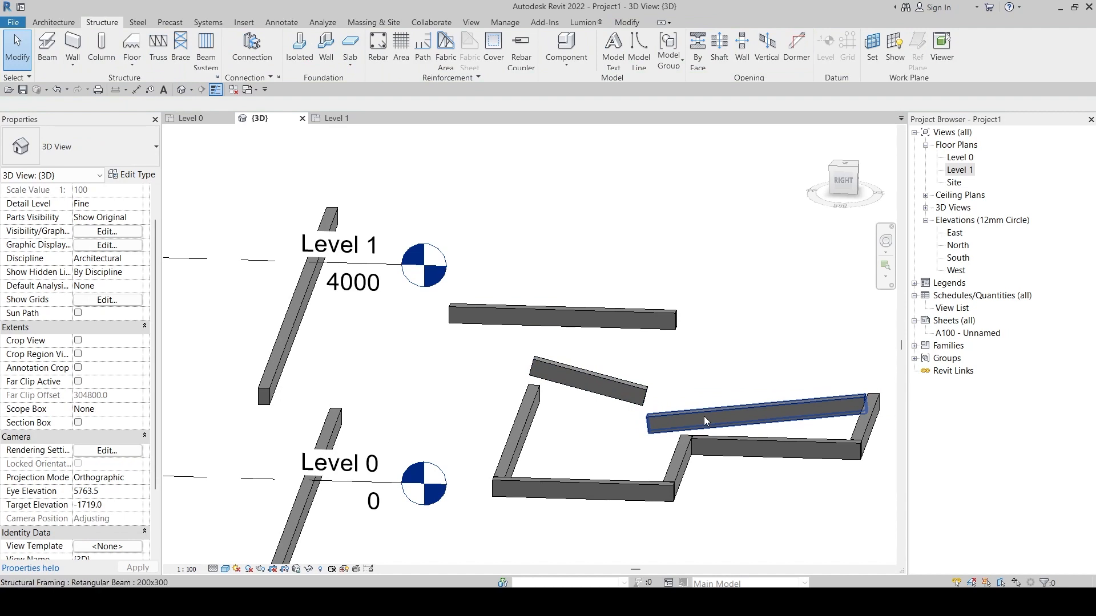
# - Shift the meeting point of the two sloping beams along the loop and disallow the join at the shorter beam's end there
pyautogui.moveTo(644, 398); pyautogui.dragTo(759, 421)
pyautogui.click(786, 407)
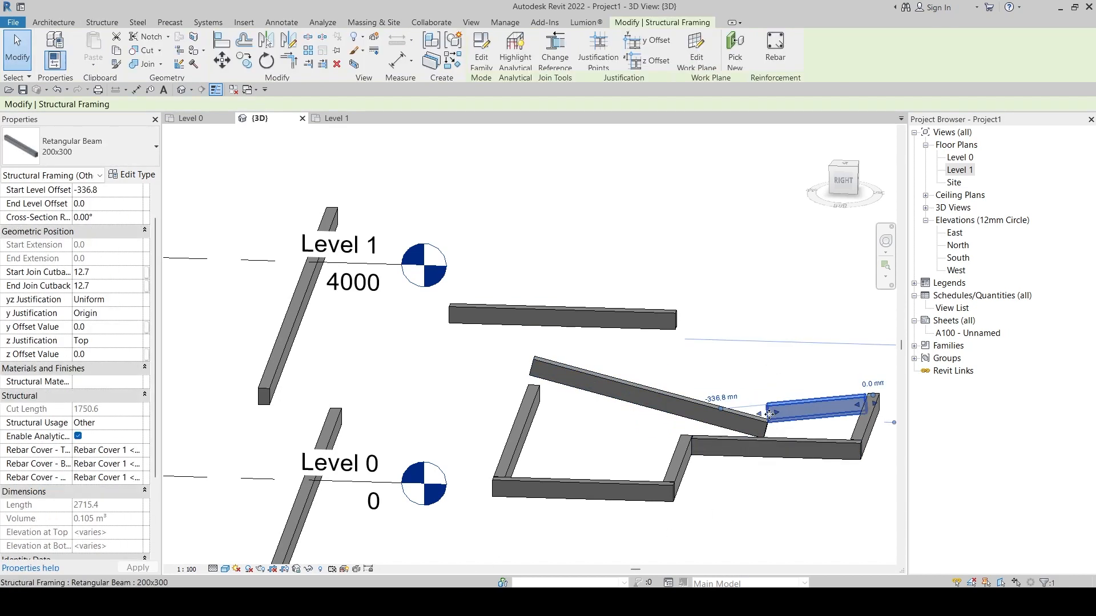
pyautogui.rightClick(720, 409)
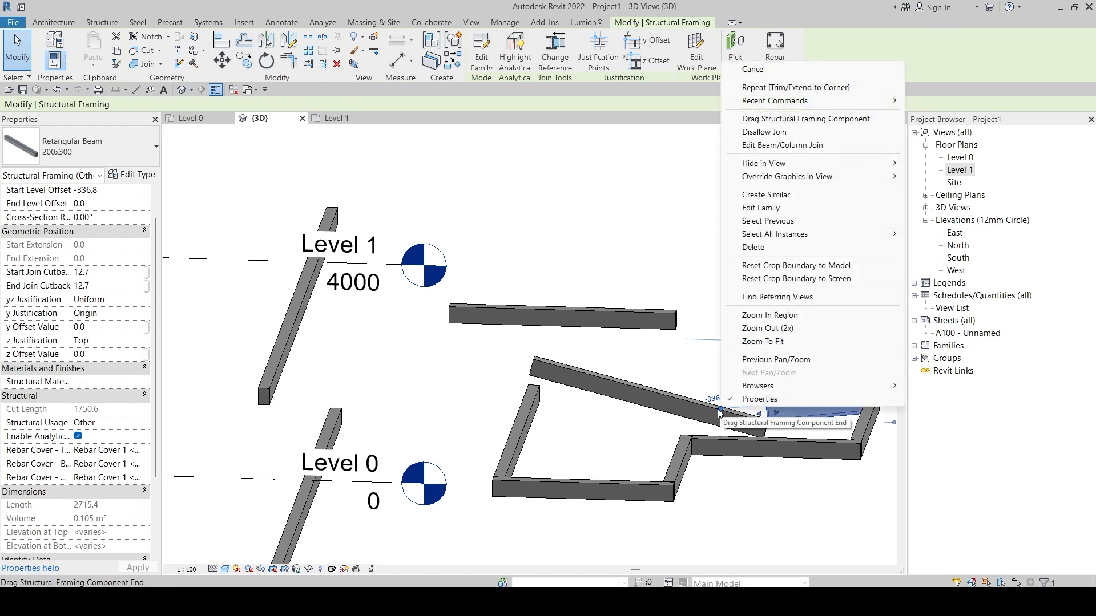
pyautogui.press('Escape')
pyautogui.rightClick(721, 410)
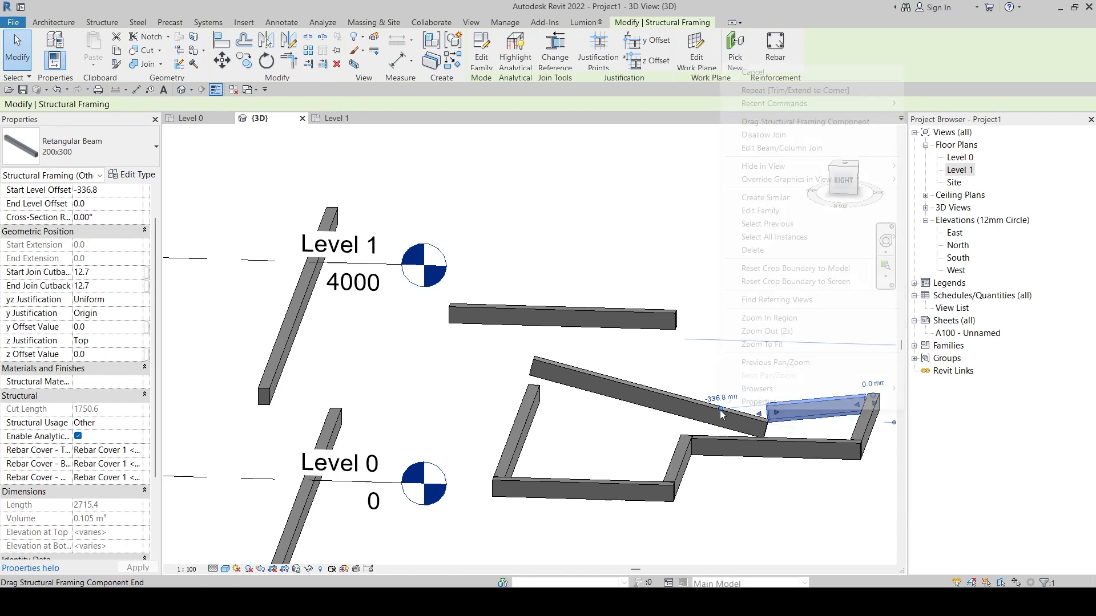
pyautogui.click(768, 136)
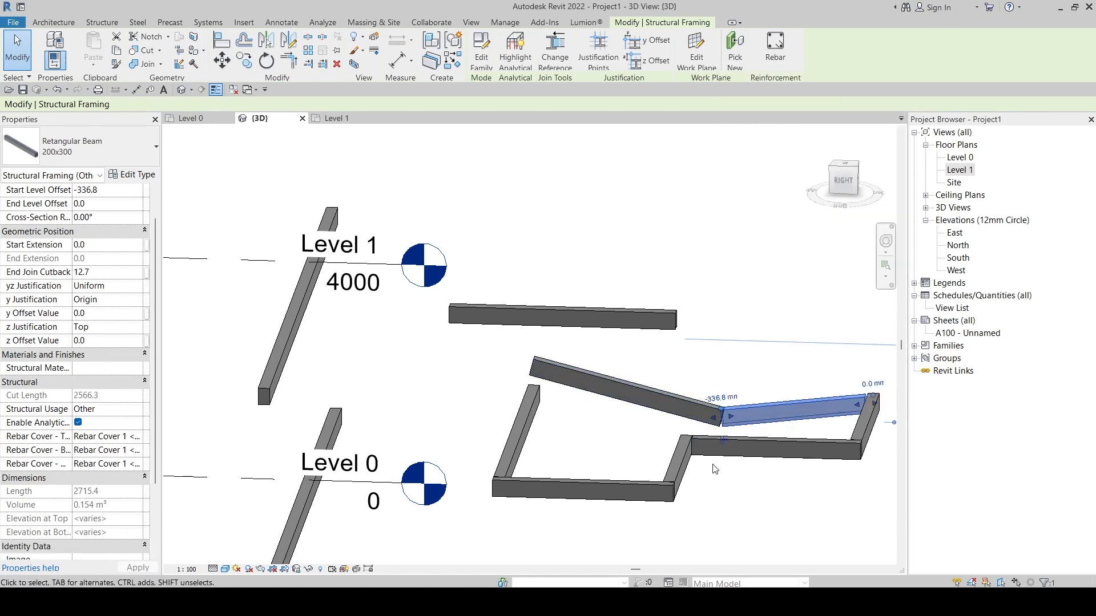
# - Examine the meeting point of the two sloping beams up close and from several sides
pyautogui.scroll(5, 695, 401)
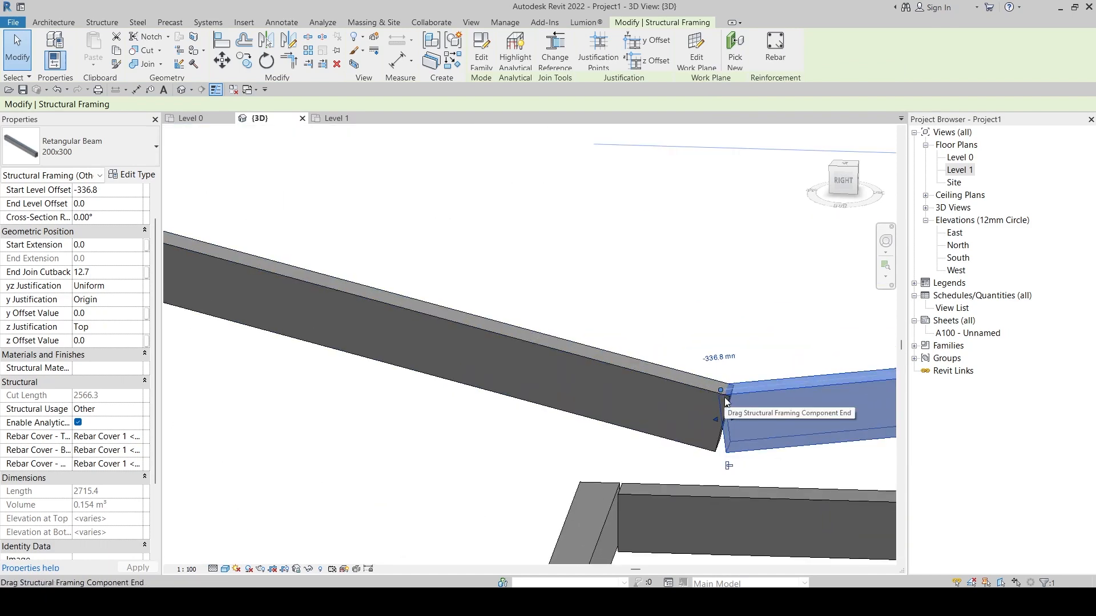
pyautogui.scroll(-5, 723, 411)
pyautogui.press('Escape')
pyautogui.scroll(3, 652, 393)
pyautogui.click(635, 364)
pyautogui.scroll(-4, 746, 349)
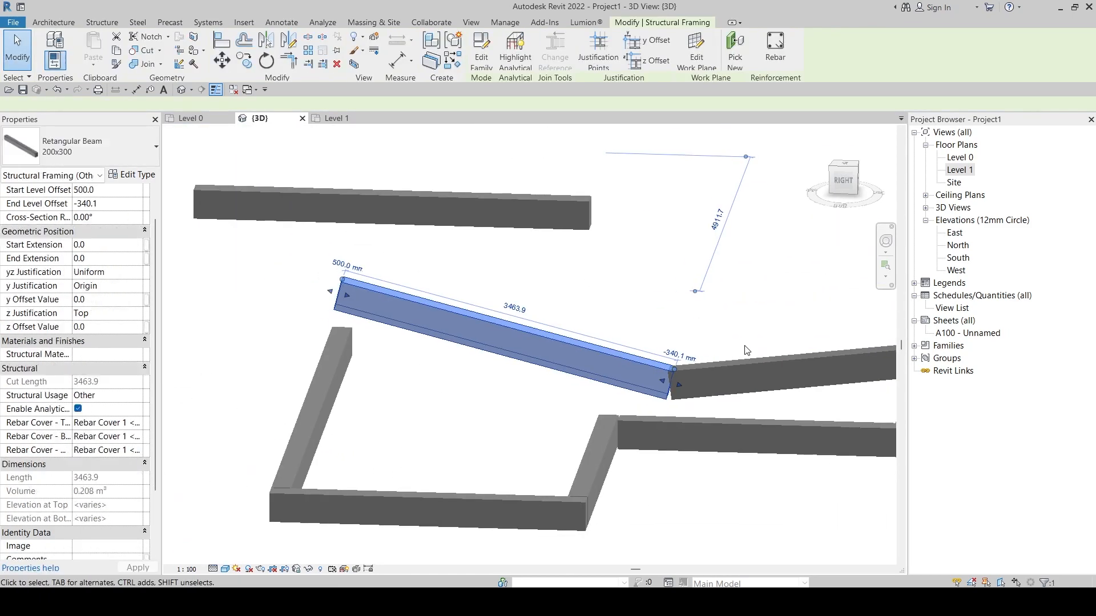
pyautogui.keyDown('shift'); pyautogui.moveTo(810, 393); pyautogui.dragTo(381, 478, button='middle'); pyautogui.keyUp('shift')
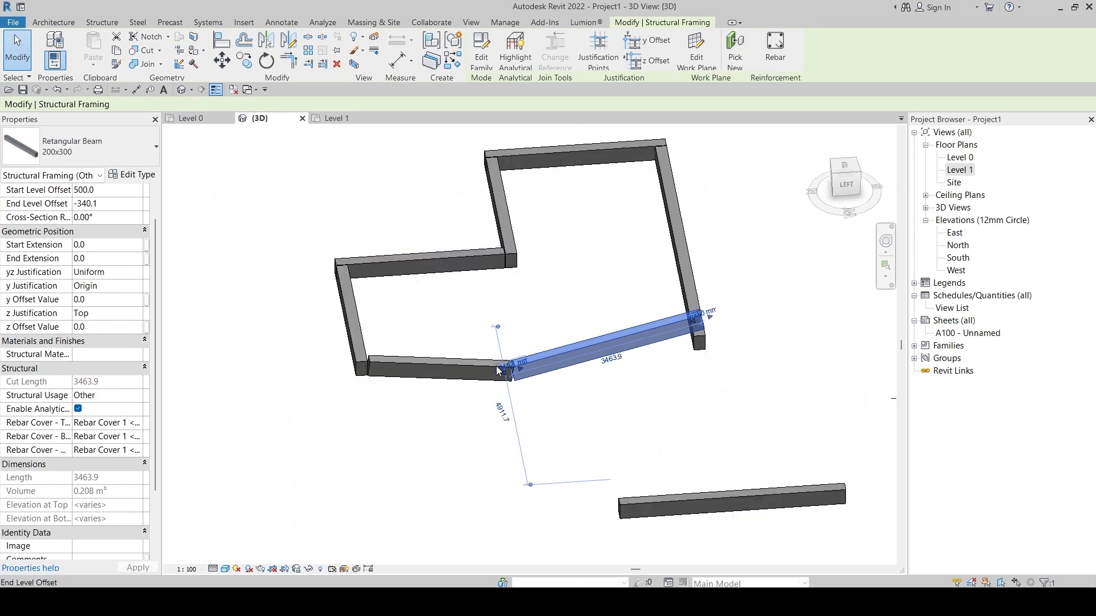
pyautogui.scroll(3, 502, 373)
pyautogui.scroll(-2, 542, 374)
pyautogui.moveTo(473, 399); pyautogui.dragTo(605, 409, button='middle')
pyautogui.keyDown('shift'); pyautogui.moveTo(538, 384); pyautogui.dragTo(576, 386, button='middle'); pyautogui.keyUp('shift')
pyautogui.keyDown('shift'); pyautogui.moveTo(483, 413); pyautogui.dragTo(720, 383, button='middle'); pyautogui.keyUp('shift')
pyautogui.moveTo(776, 436); pyautogui.dragTo(751, 448, button='middle')
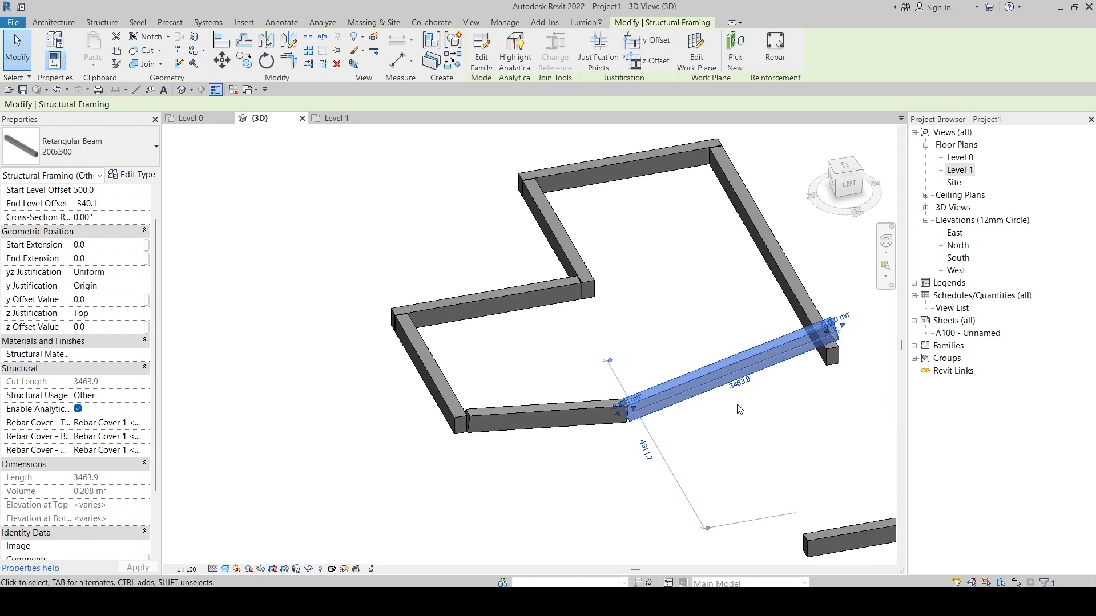
# - Set the start and end level offsets of the longer sloping beam to 0
pyautogui.click(736, 440)
pyautogui.moveTo(794, 407); pyautogui.dragTo(724, 451, button='middle')
pyautogui.click(624, 428)
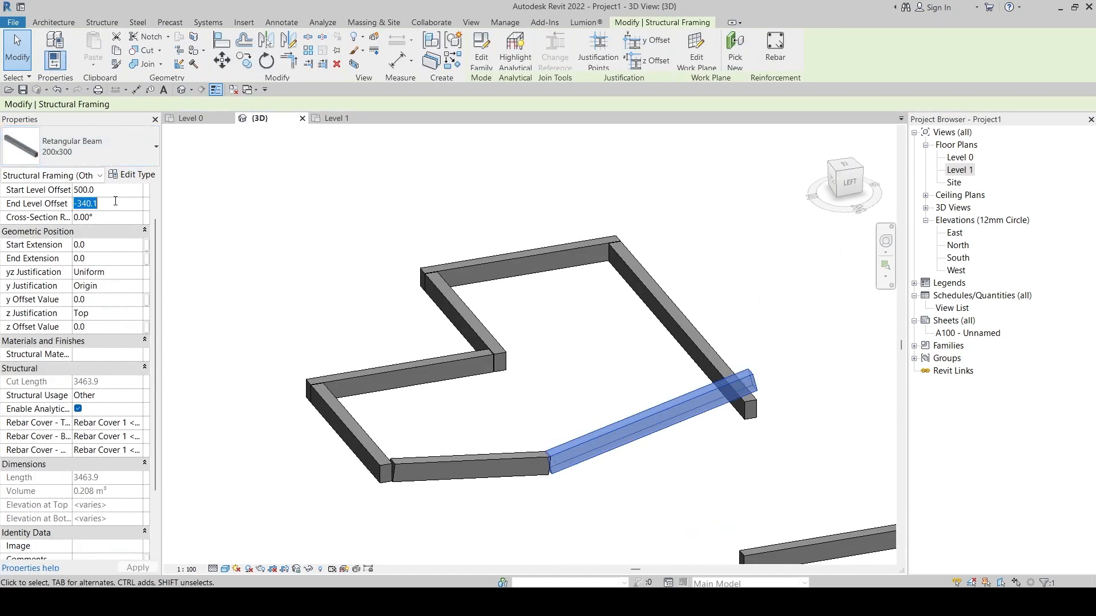
pyautogui.click(117, 203)
pyautogui.click(117, 190)
pyautogui.write('0')
# - Set the start level offset of the remaining sloping beam to 0 and view the levelled loop beside the other beams
pyautogui.click(478, 465)
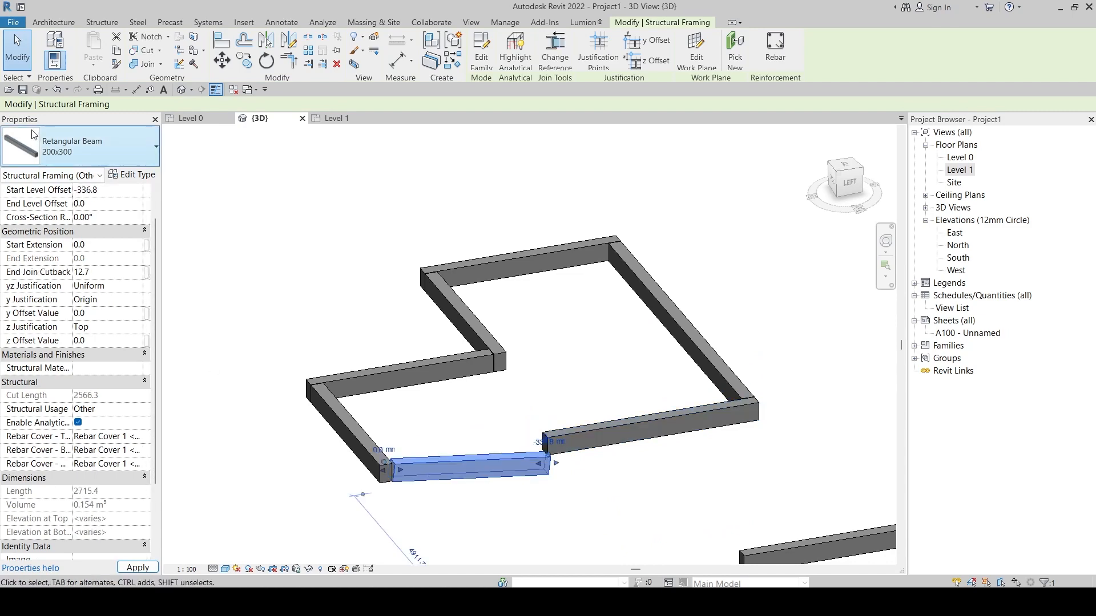
pyautogui.doubleClick(107, 190)
pyautogui.write('0')
pyautogui.press('Return')
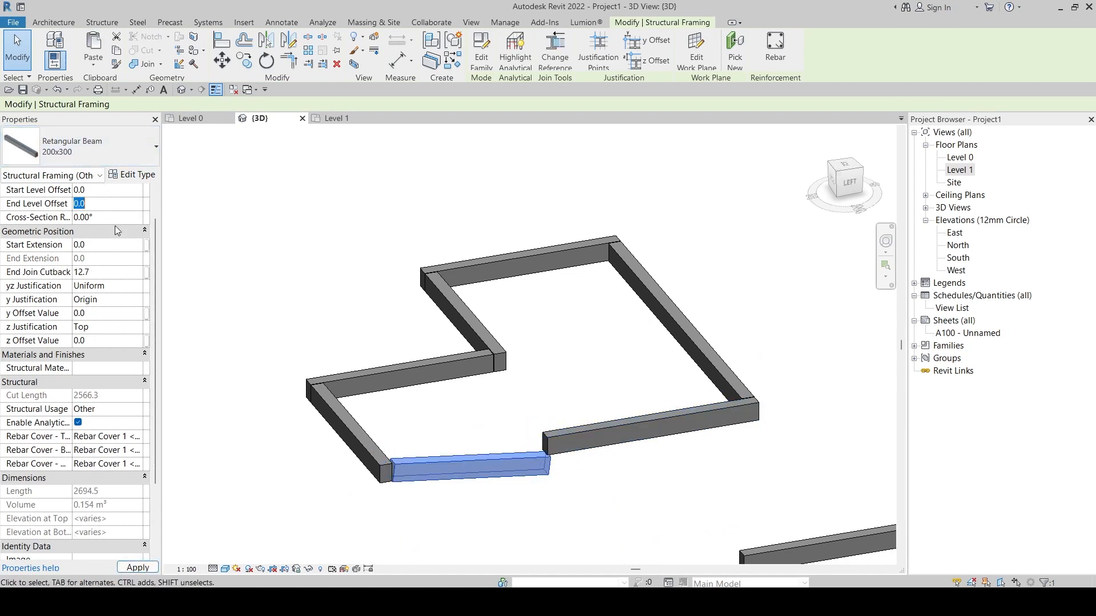
pyautogui.click(689, 508)
pyautogui.scroll(-2, 594, 315)
pyautogui.moveTo(492, 388)
pyautogui.keyDown('shift'); pyautogui.mouseDown(button='middle')
pyautogui.moveTo(770, 313)
pyautogui.moveTo(502, 313)
pyautogui.moveTo(628, 386)
pyautogui.moveTo(605, 345)
pyautogui.mouseUp(button='middle'); pyautogui.keyUp('shift')
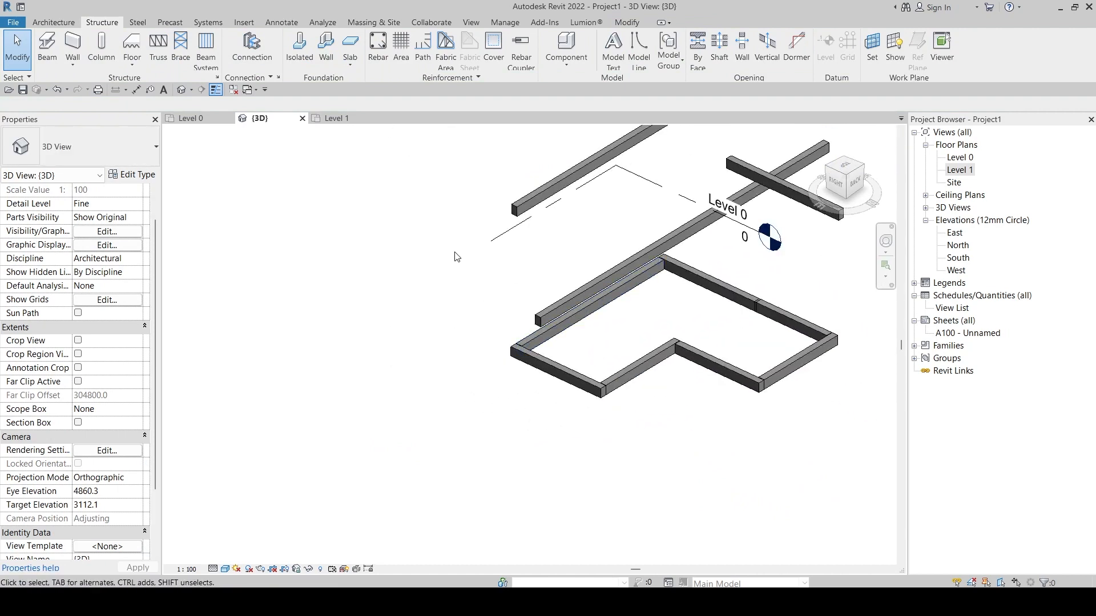
pyautogui.moveTo(630, 221); pyautogui.dragTo(570, 306, button='middle')
# - In the Level 1 floor plan, place a vertical beam about 6000 mm long across the loop, between its bottom and top beams
pyautogui.click(196, 117)
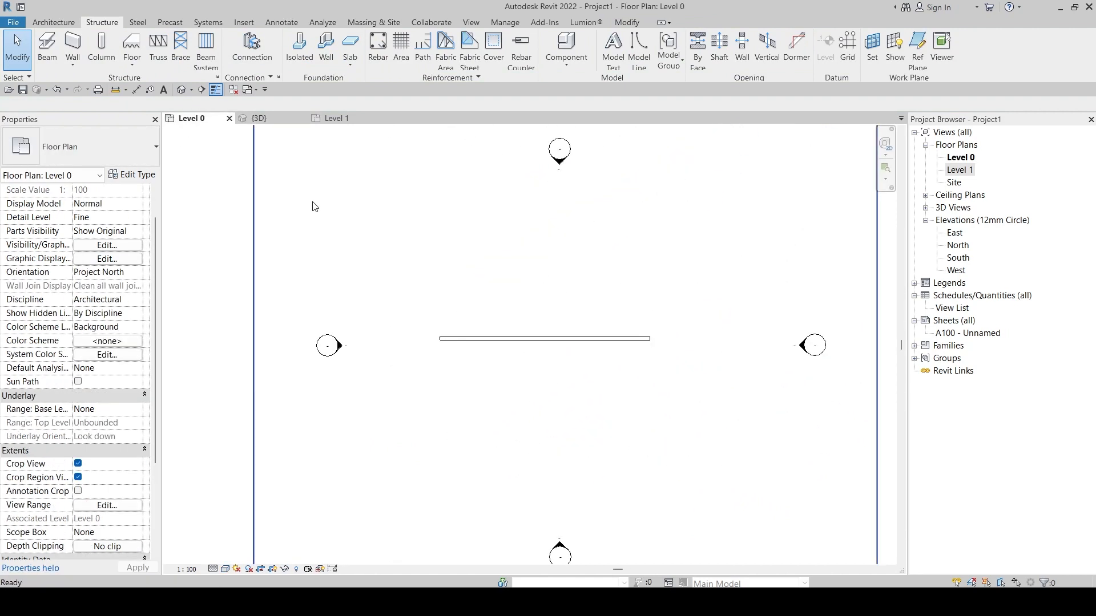
pyautogui.click(337, 118)
pyautogui.scroll(-2, 630, 355)
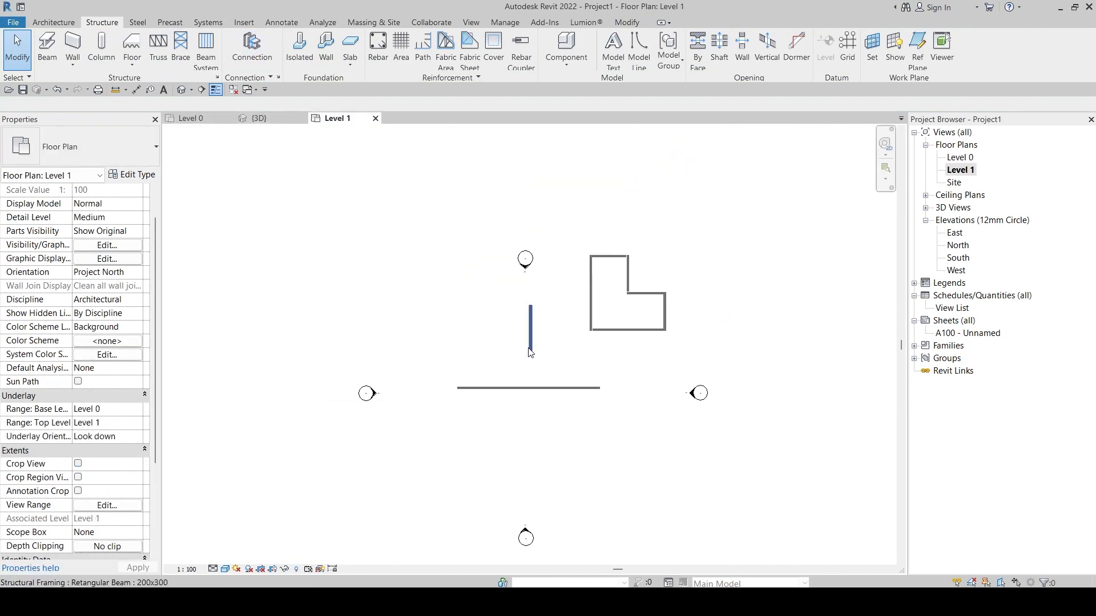
pyautogui.scroll(2, 512, 339)
pyautogui.click(47, 48)
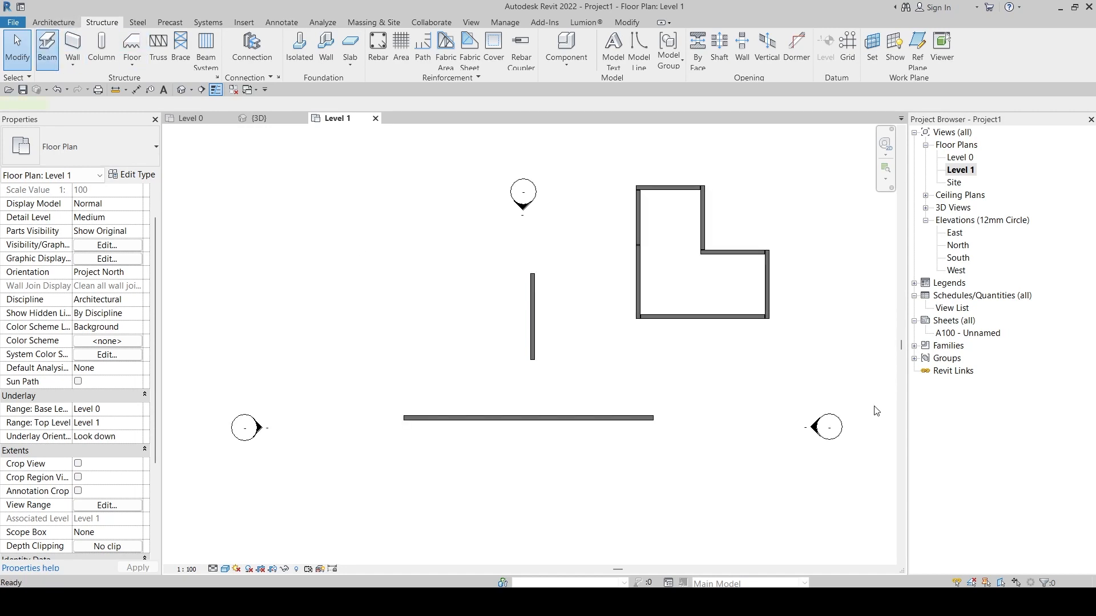
pyautogui.click(672, 316)
pyautogui.click(673, 188)
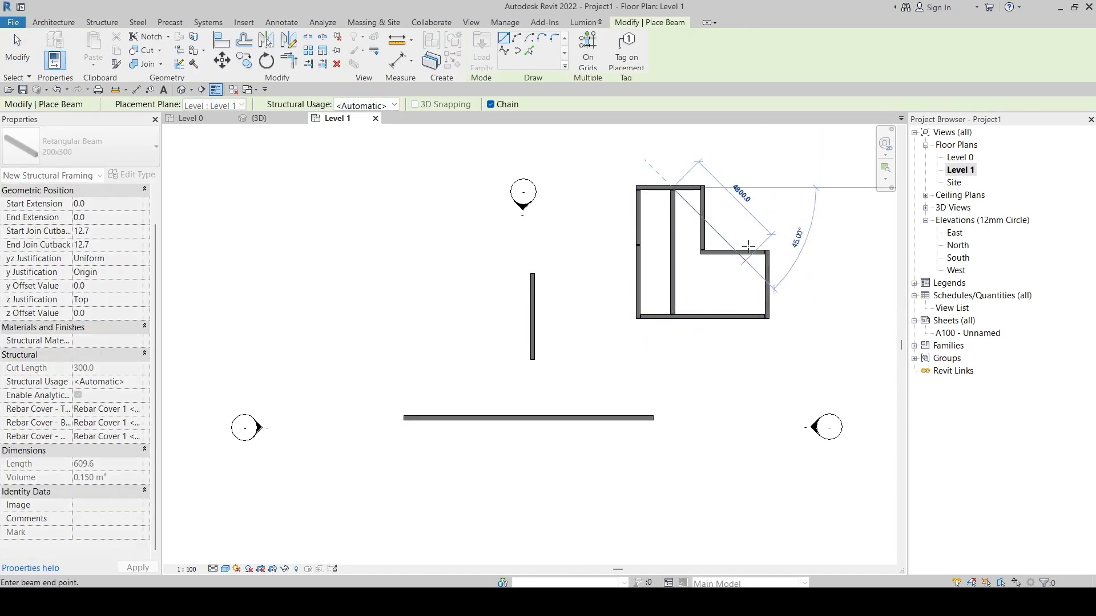
pyautogui.press('Escape')
pyautogui.press('Escape')
# - Set both the start and end join cutbacks of the new crossing beam to 0
pyautogui.scroll(3, 687, 193)
pyautogui.click(667, 220)
pyautogui.scroll(-2, 656, 245)
pyautogui.scroll(5, 661, 206)
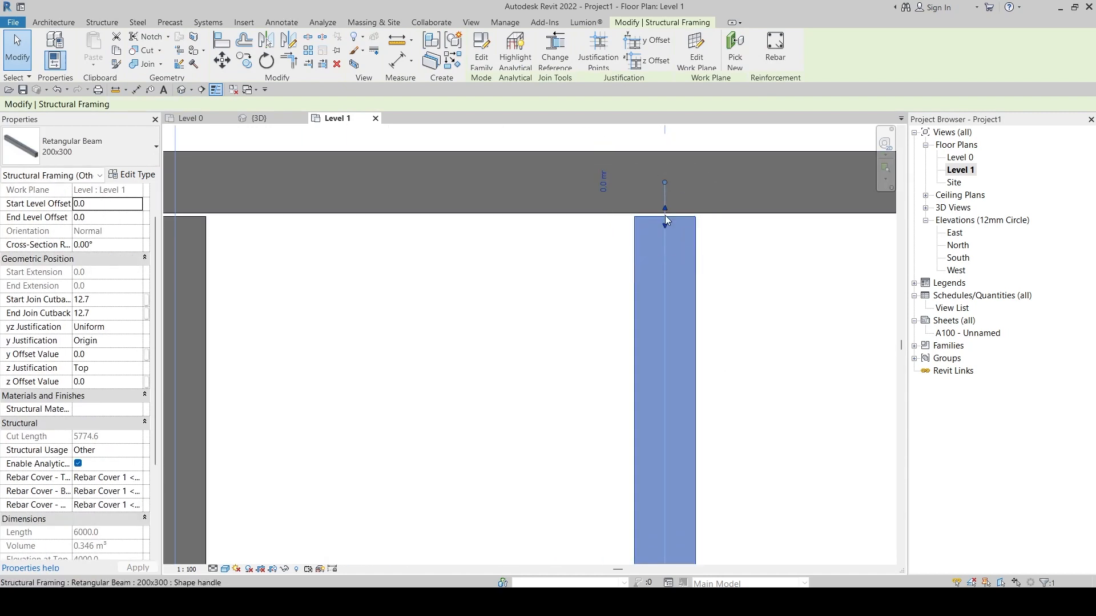
pyautogui.scroll(5, 666, 218)
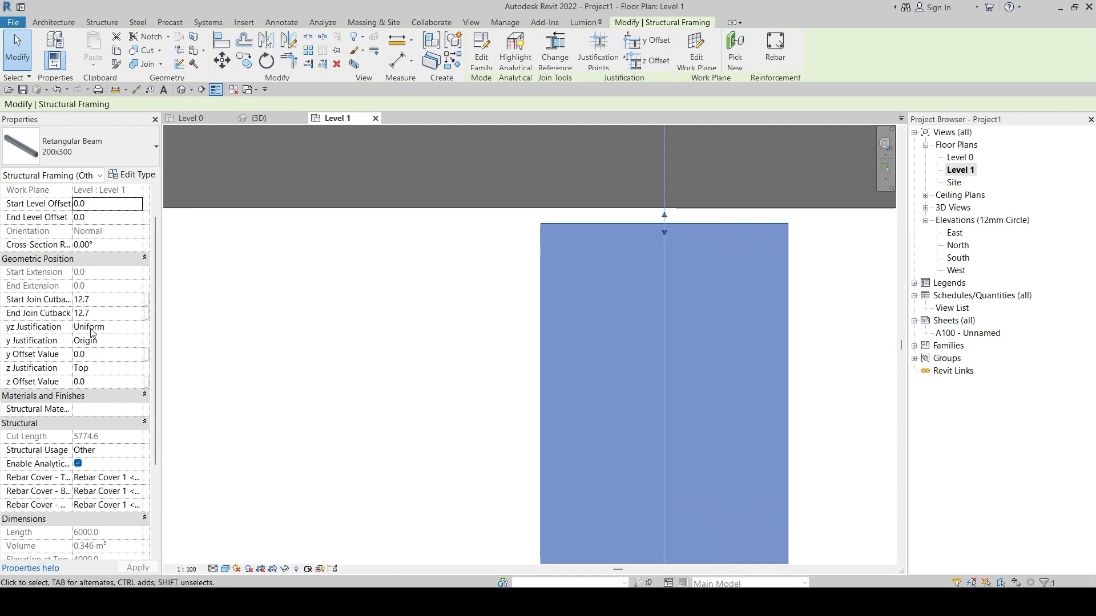
pyautogui.click(104, 303)
pyautogui.write('0')
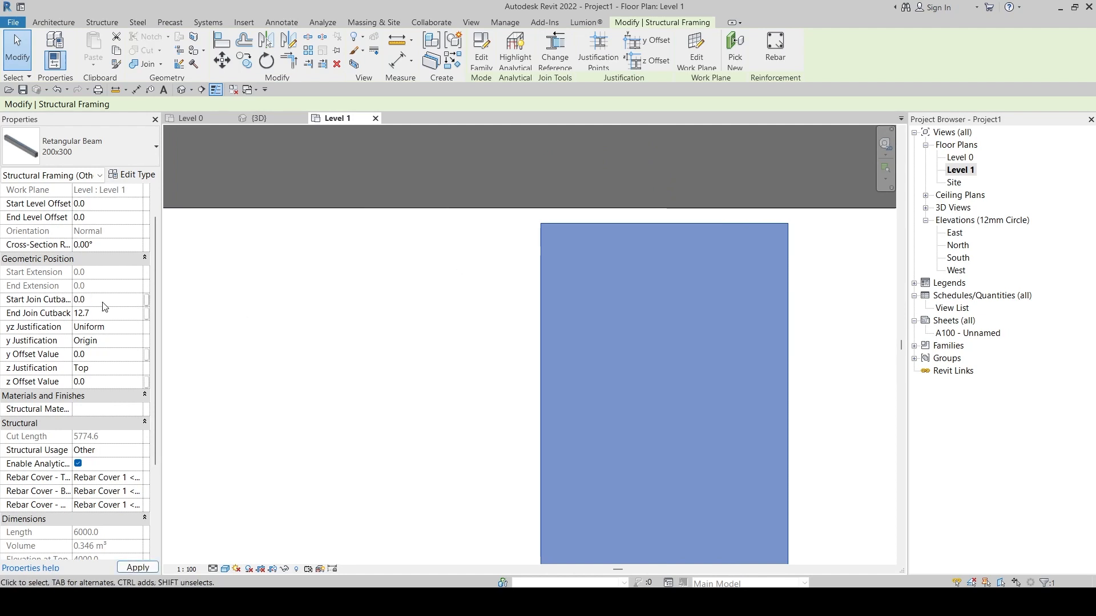
pyautogui.press('Return')
pyautogui.click(104, 313)
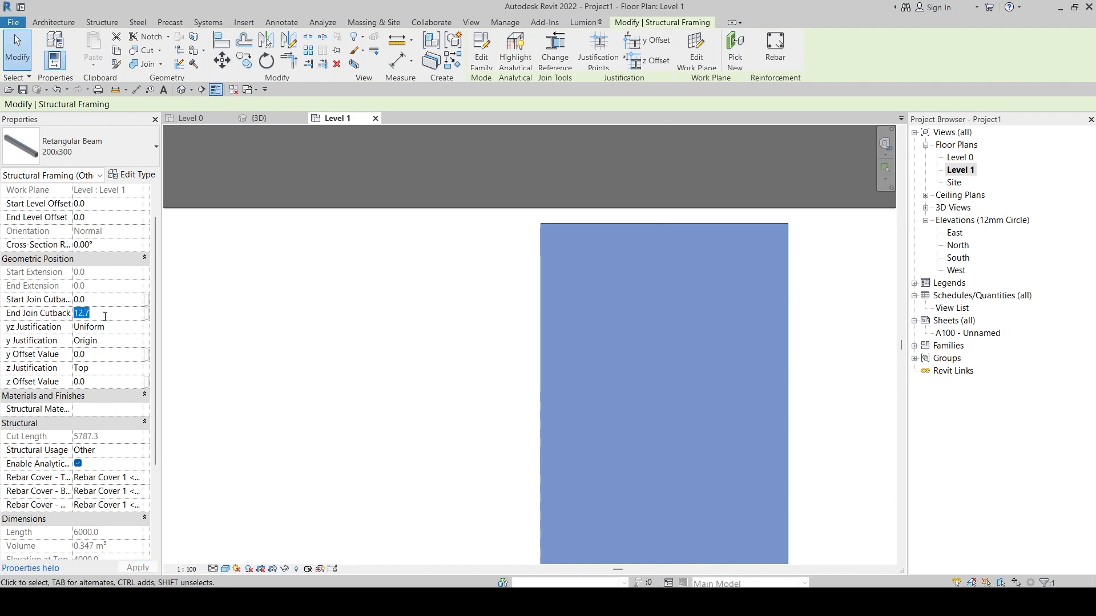
pyautogui.write('0')
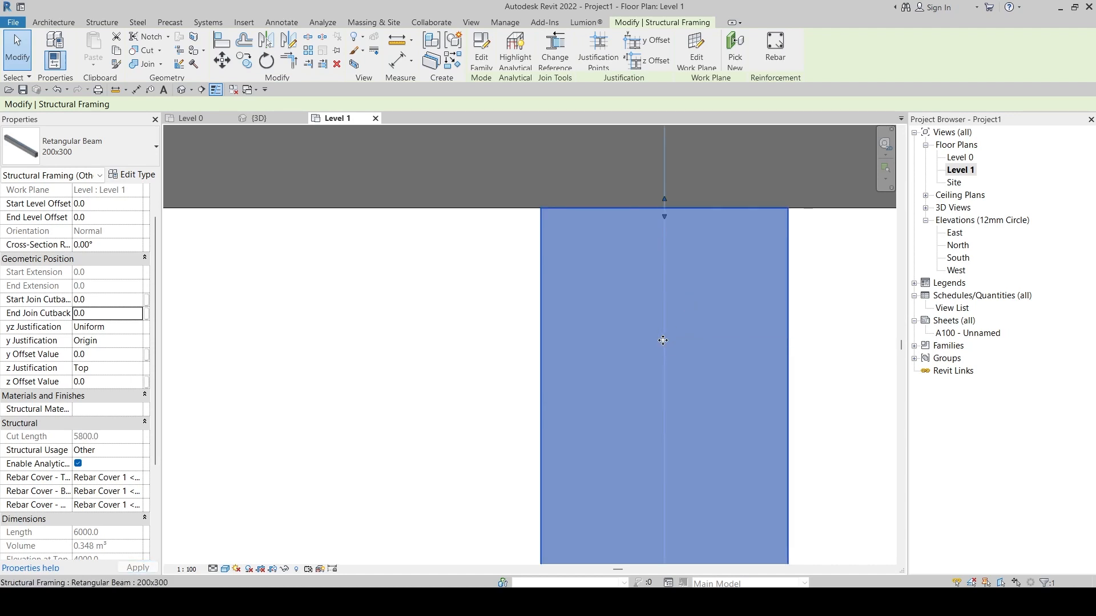
# - Examine how the crossing beam's ends meet the loop beams, in the Level 1 plan and in the 3D view
pyautogui.scroll(-5, 569, 262)
pyautogui.scroll(-4, 590, 279)
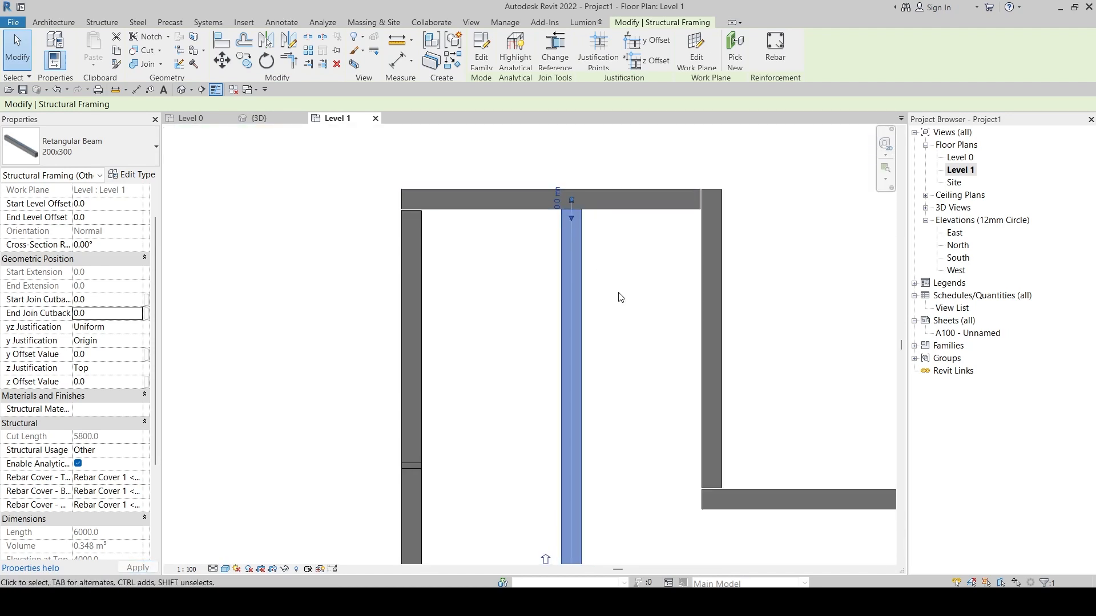
pyautogui.scroll(5, 584, 222)
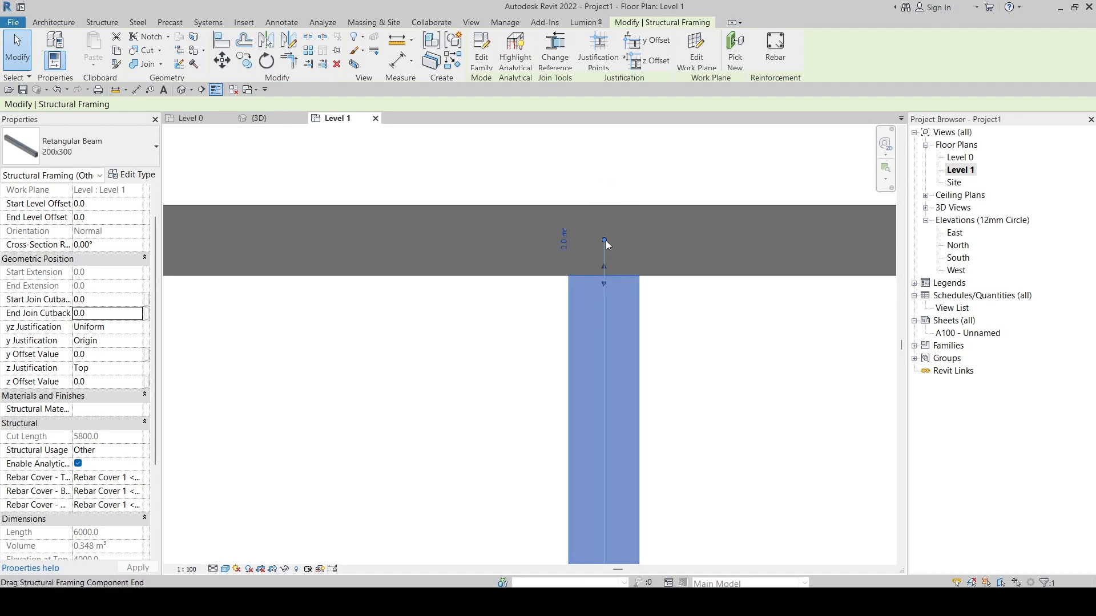
pyautogui.click(631, 208)
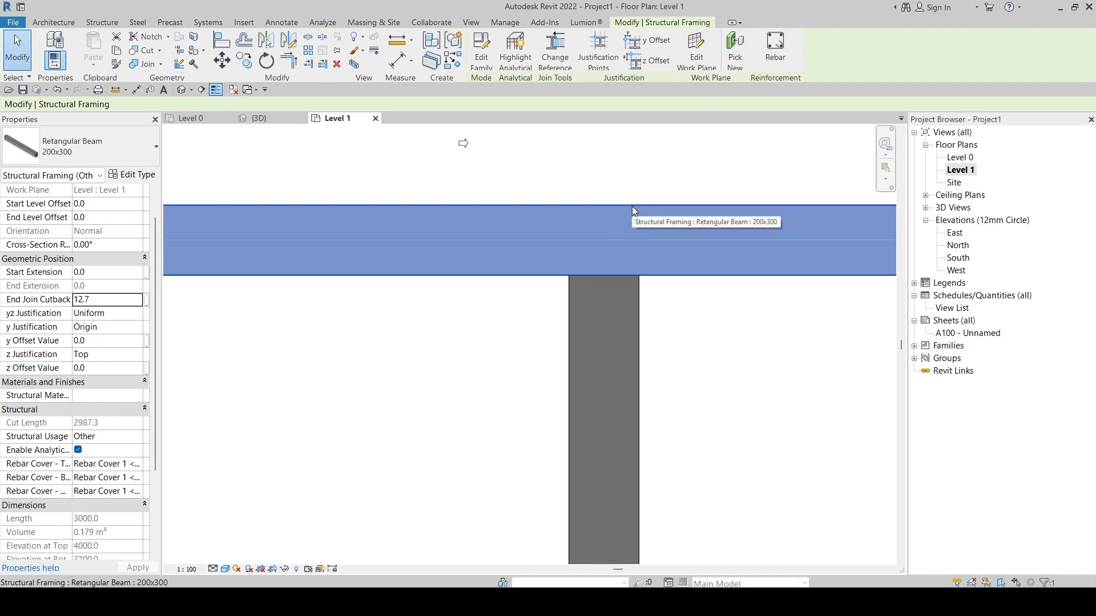
pyautogui.click(598, 251)
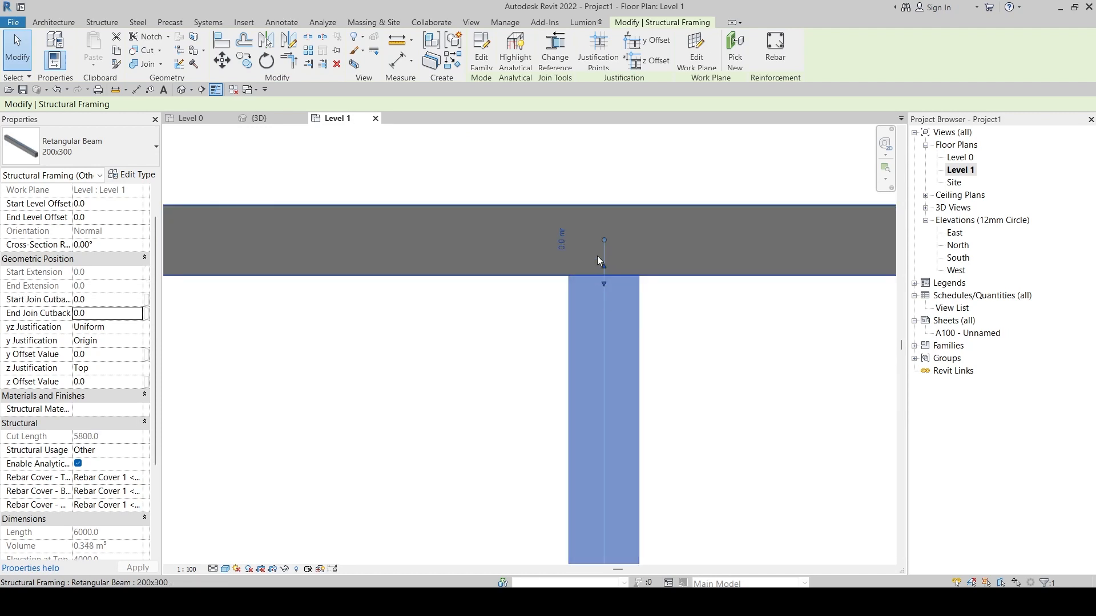
pyautogui.scroll(-3, 597, 256)
pyautogui.click(258, 118)
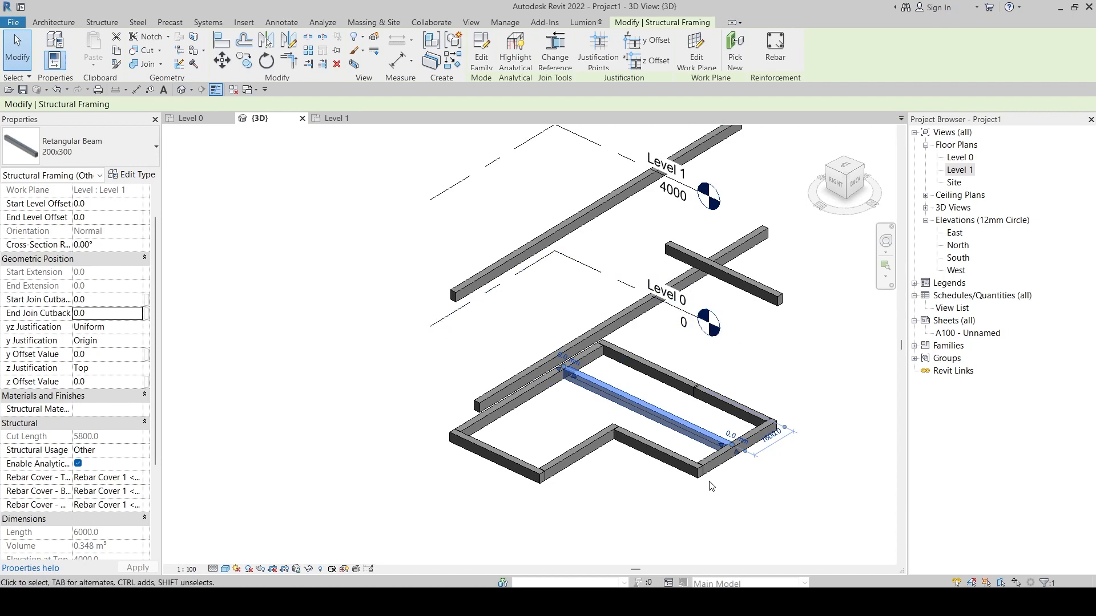
pyautogui.scroll(5, 711, 486)
pyautogui.press('Escape')
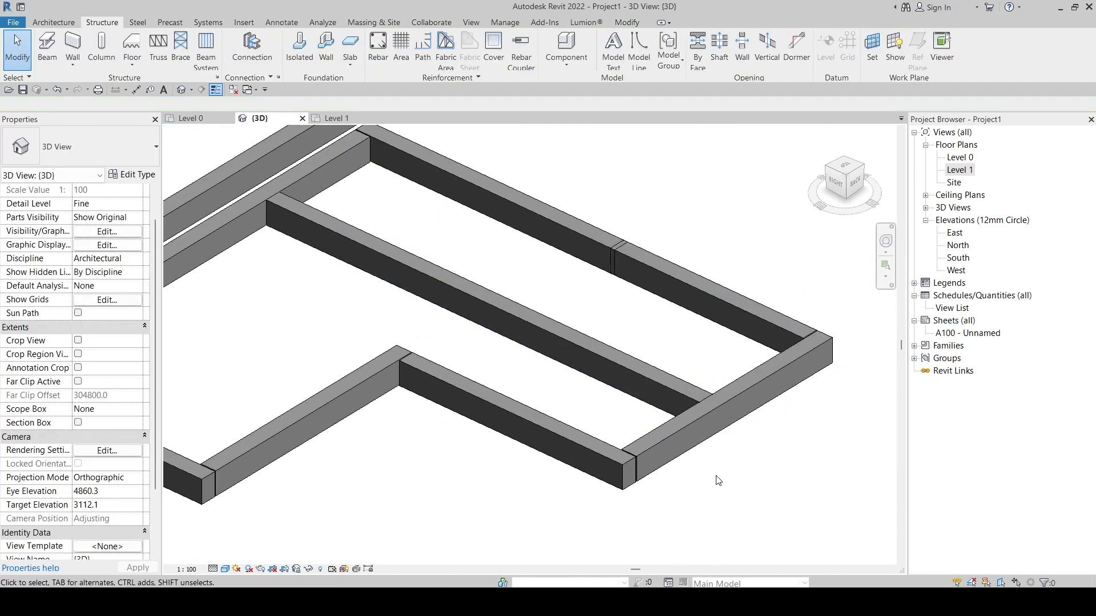
pyautogui.click(687, 451)
pyautogui.scroll(-4, 742, 449)
pyautogui.keyDown('shift'); pyautogui.moveTo(794, 447); pyautogui.dragTo(867, 413, button='middle'); pyautogui.keyUp('shift')
pyautogui.press('Escape')
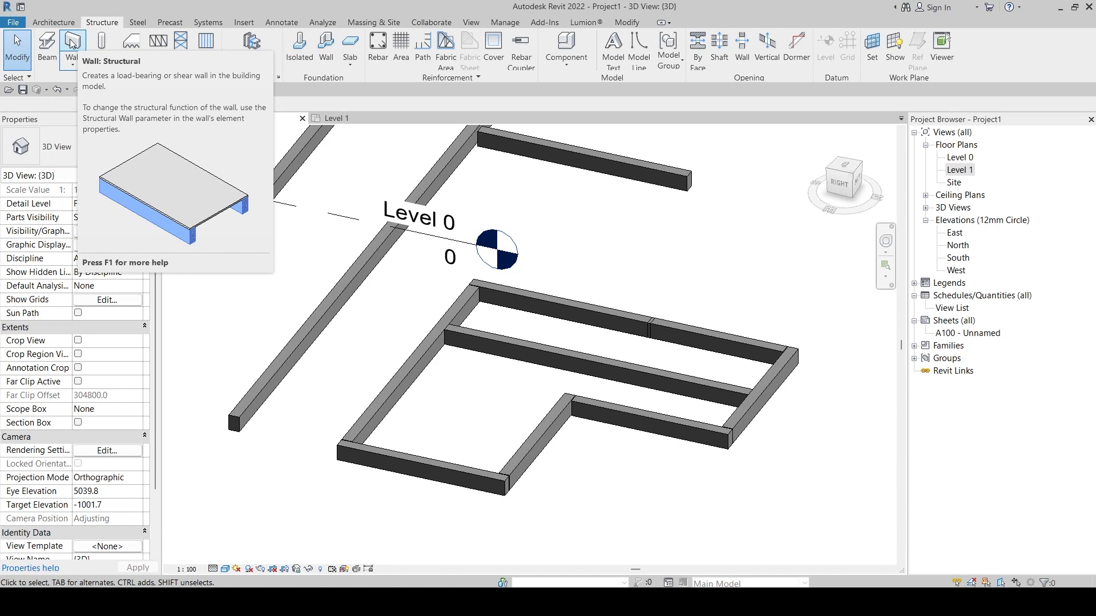
# - Start an architectural wall in the 3D view, check its Structural property, and leave the command without placing it
pyautogui.click(53, 22)
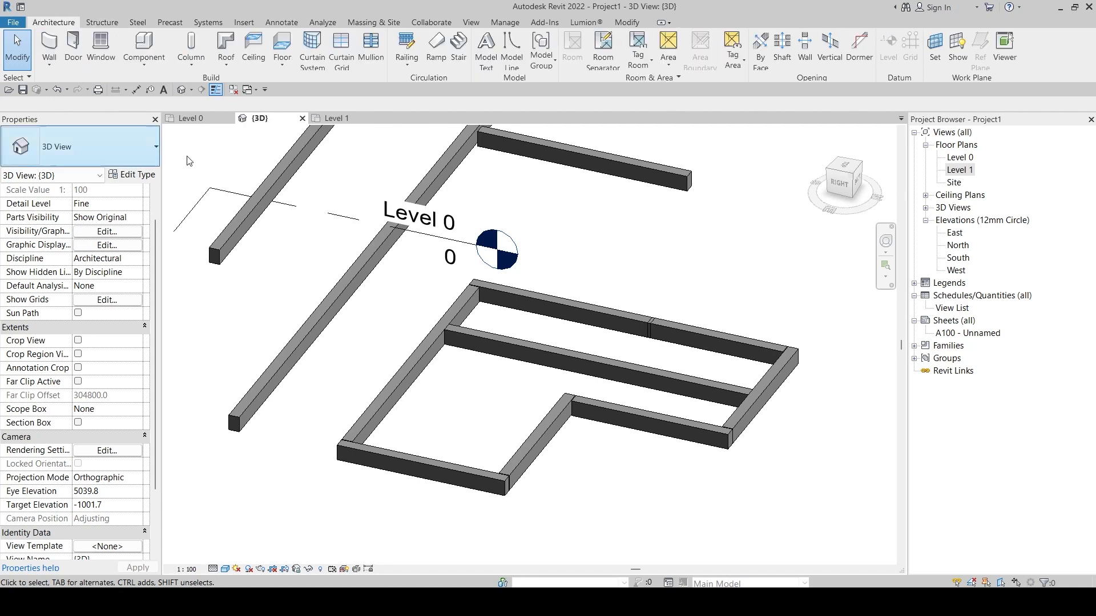
pyautogui.scroll(-2, 455, 261)
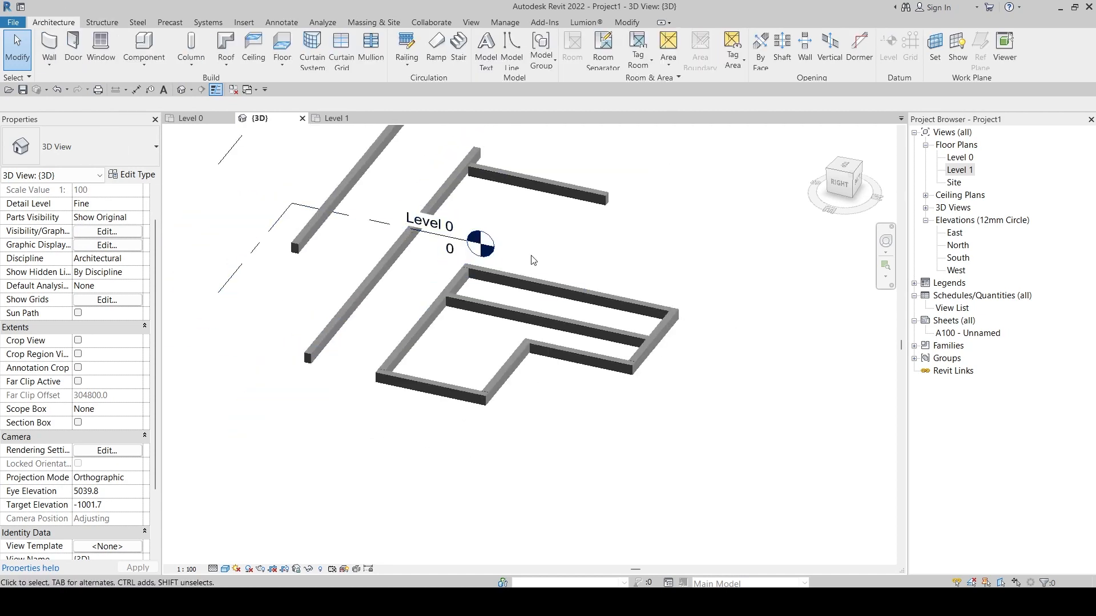
pyautogui.click(50, 41)
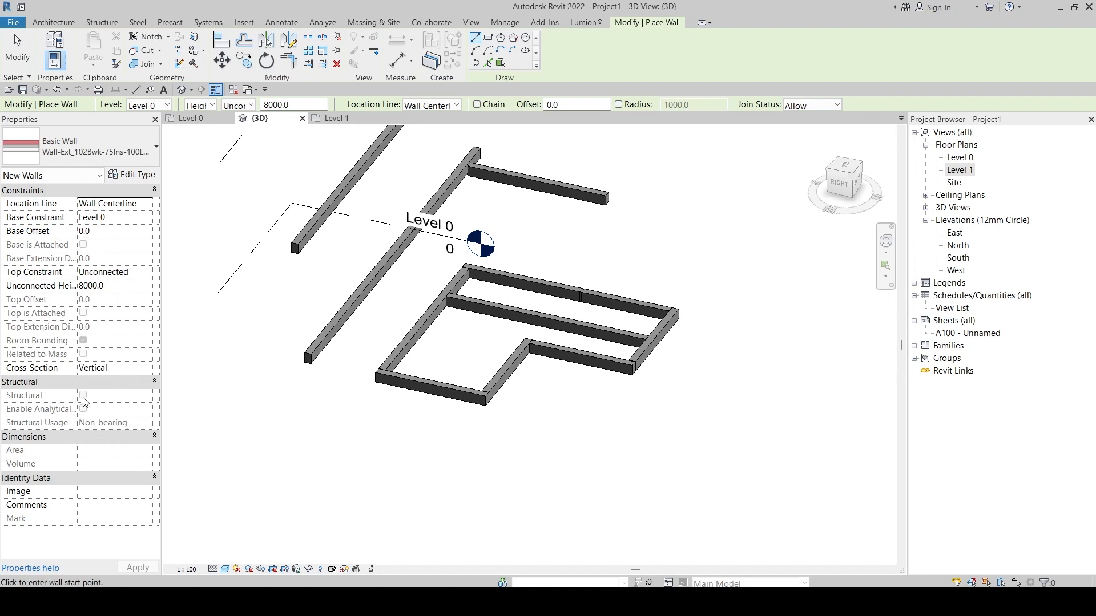
pyautogui.press('Escape')
pyautogui.press('Escape')
# - Place a structural wall about 4700 mm long in front of the beam loop, with its base on Level 0 and a depth of 8000
pyautogui.click(102, 22)
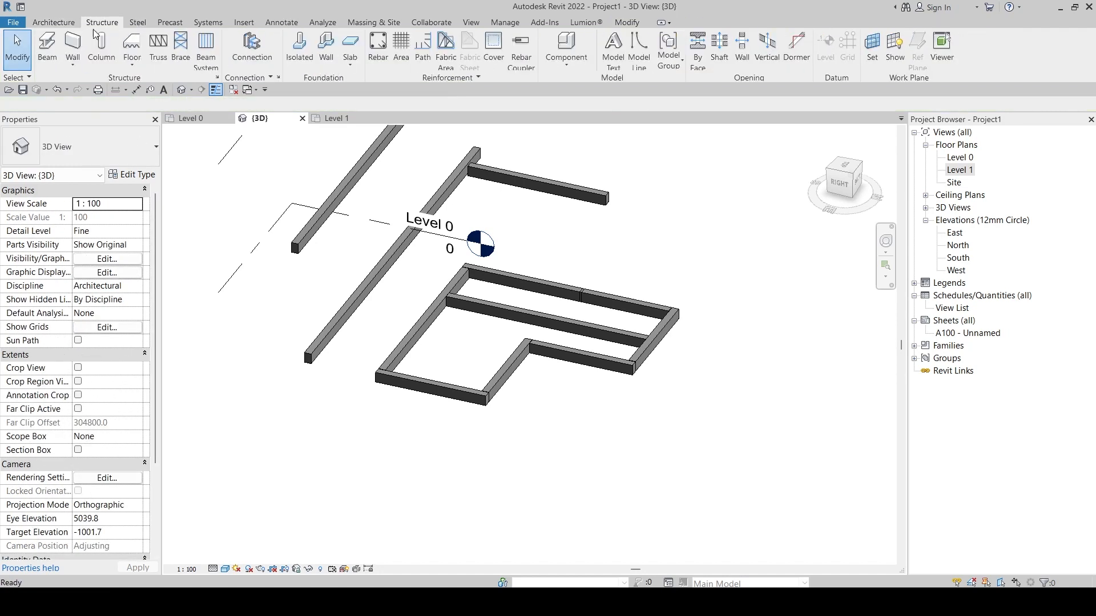
pyautogui.click(70, 49)
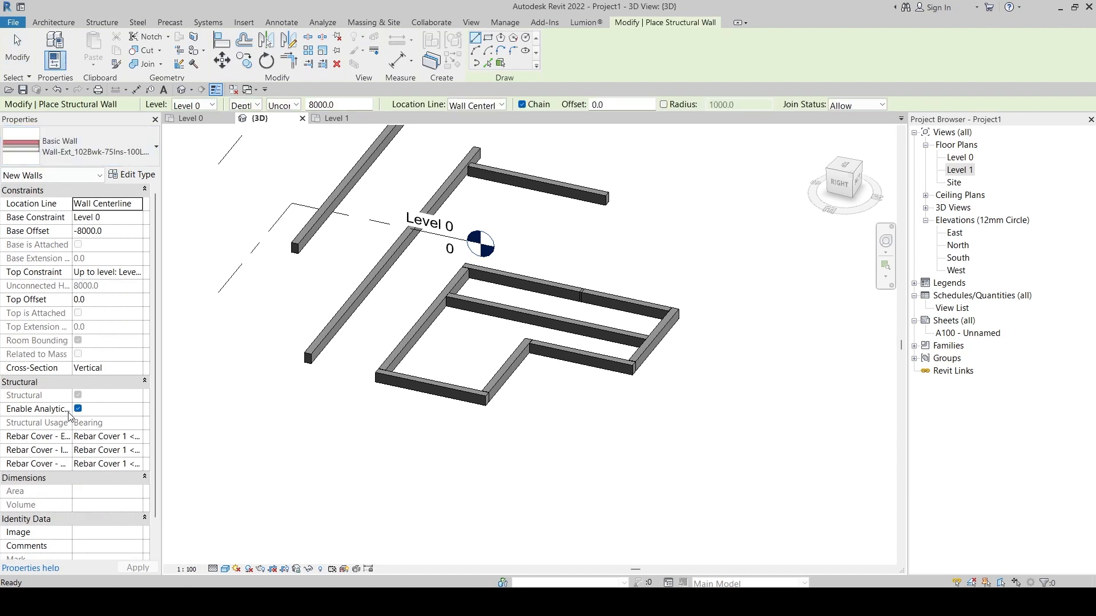
pyautogui.click(79, 395)
pyautogui.click(281, 427)
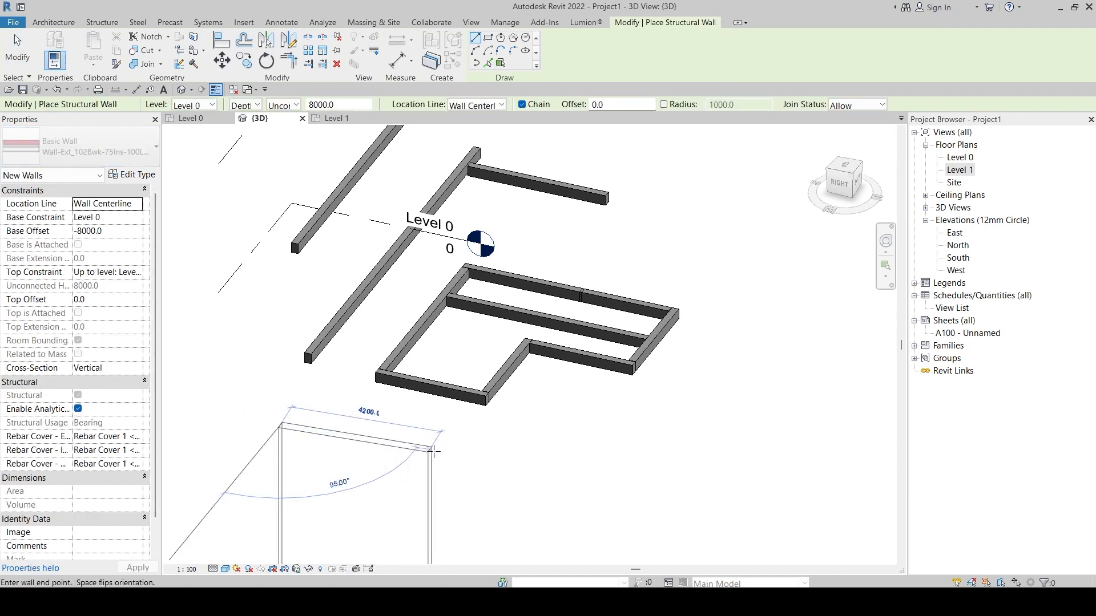
pyautogui.press('Escape')
pyautogui.press('Escape')
# - Select the placed structural wall and examine its Structural, analytical model and structural usage properties
pyautogui.scroll(-3, 448, 508)
pyautogui.moveTo(454, 517); pyautogui.dragTo(579, 352, button='middle')
pyautogui.scroll(2, 445, 395)
pyautogui.click(444, 394)
pyautogui.scroll(-3, 478, 366)
pyautogui.scroll(3, 411, 320)
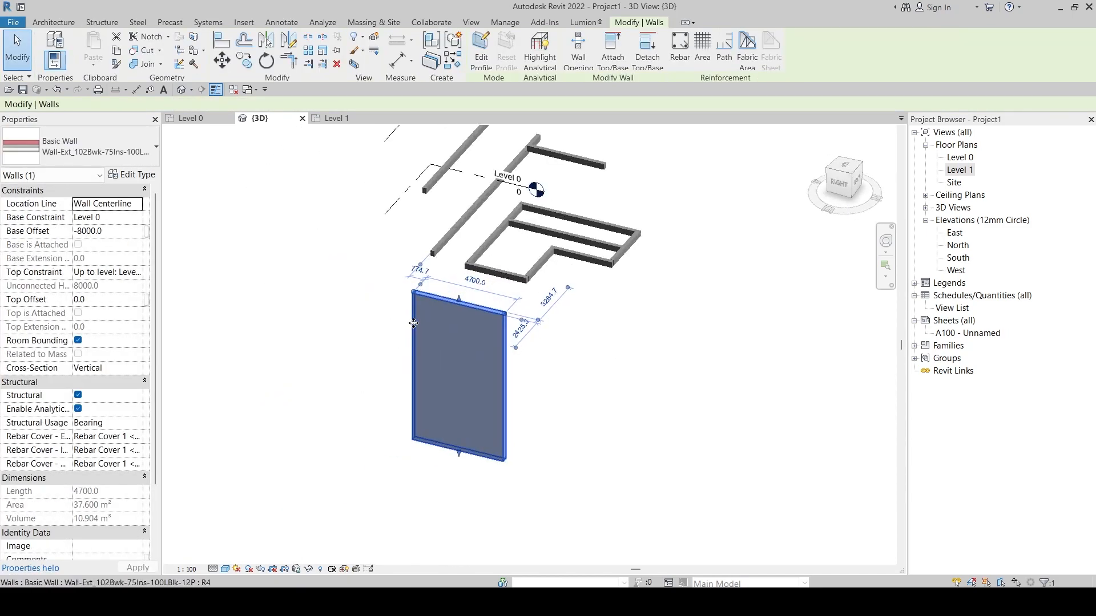
pyautogui.moveTo(672, 396); pyautogui.dragTo(666, 385, button='middle')
pyautogui.press('Escape')
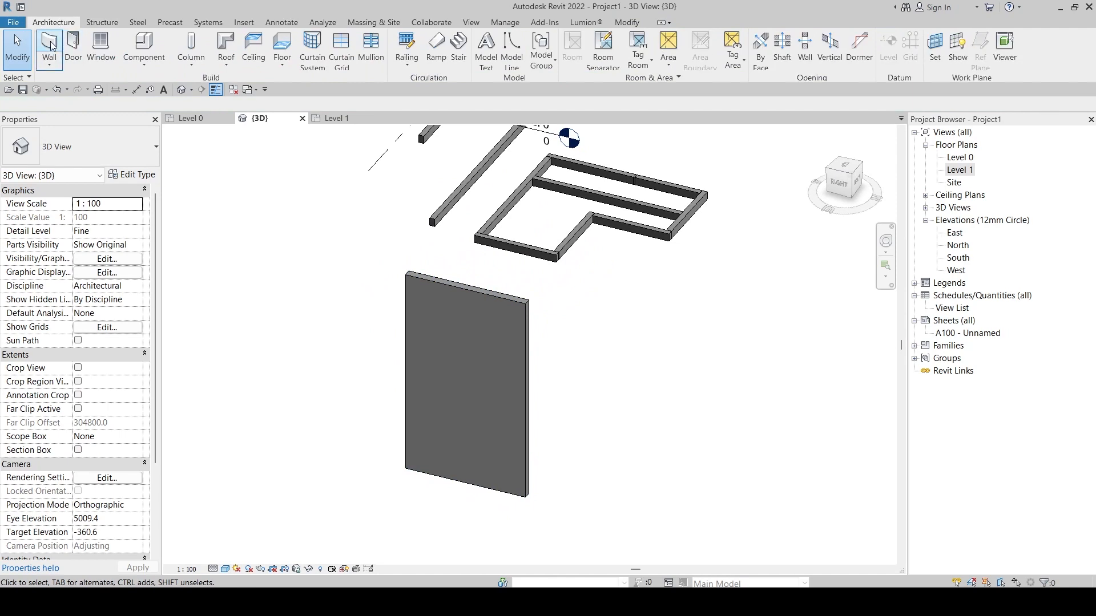
# - Place an architectural wall about 4800 mm long and 8000 high beside the structural wall, and check its Structural properties
pyautogui.click(48, 49)
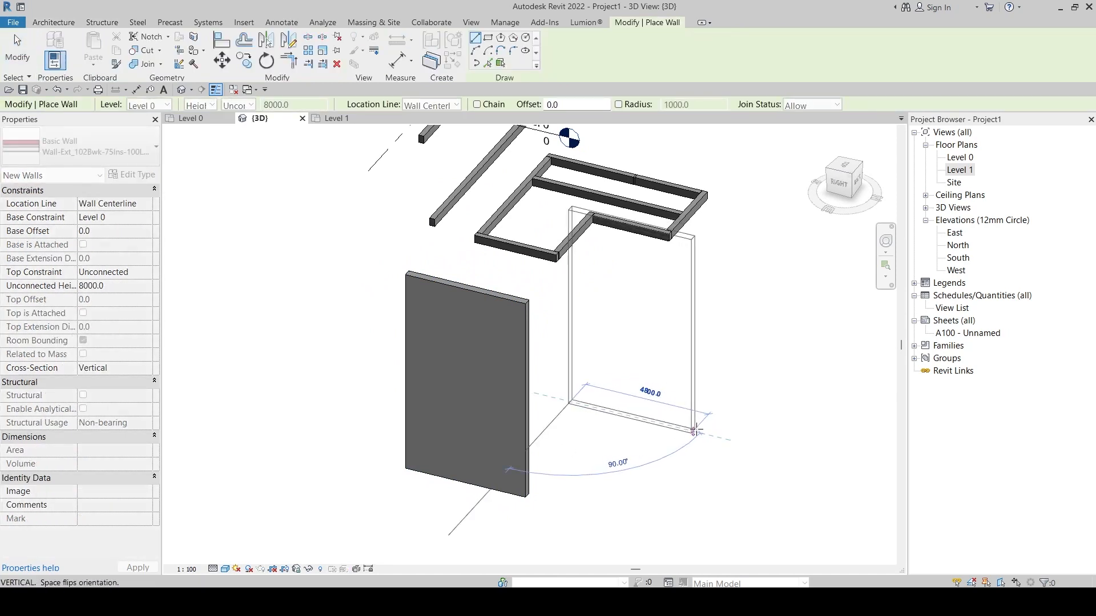
pyautogui.click(693, 432)
pyautogui.press('Escape')
pyautogui.press('Escape')
pyautogui.click(694, 356)
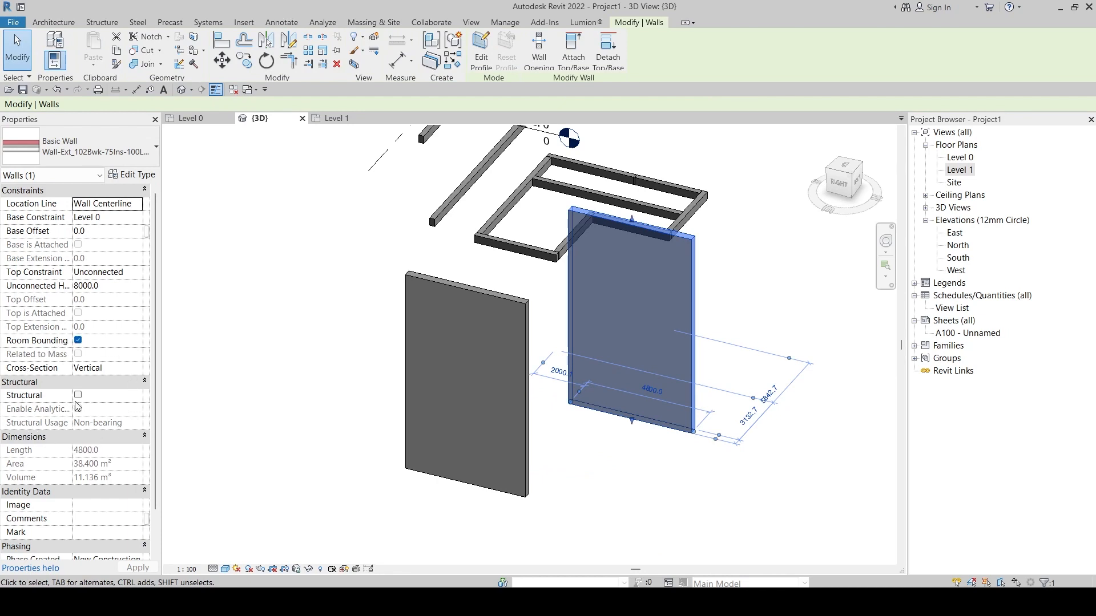
pyautogui.moveTo(40, 415)
pyautogui.click(745, 496)
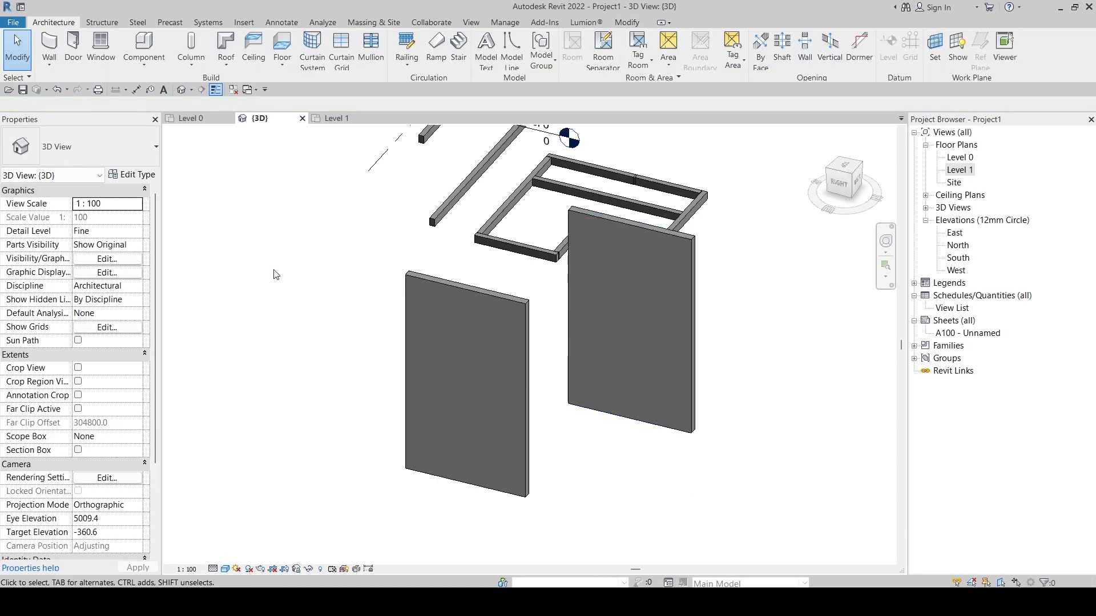
# - In the 3D view's Visibility/Graphic Overrides, limit the model category filter list to Structure only
pyautogui.press('v')
pyautogui.press('v')
pyautogui.click(437, 177)
pyautogui.click(388, 206)
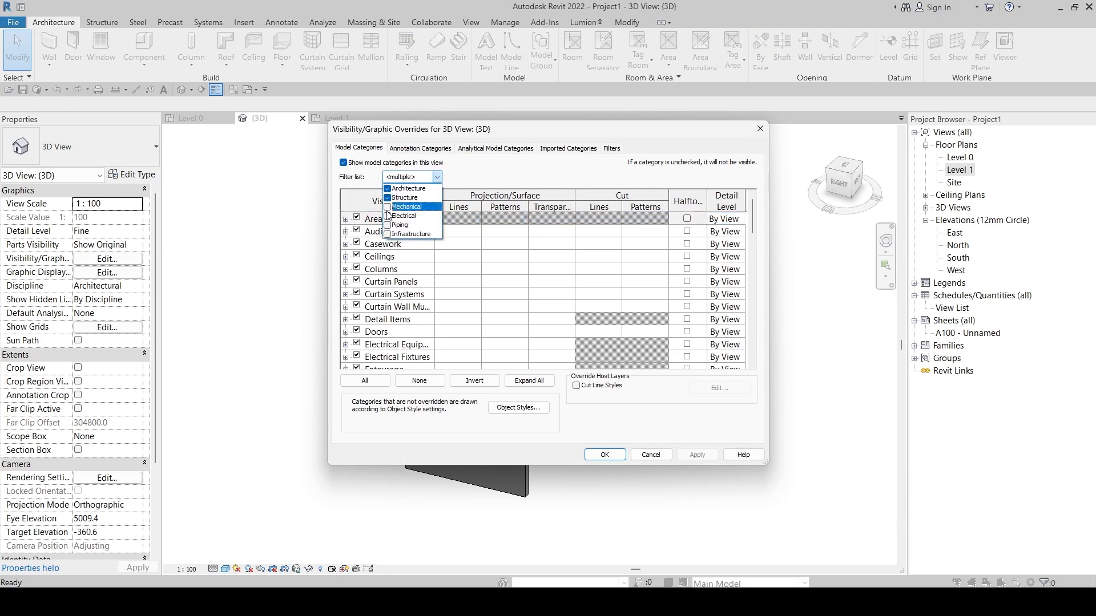
pyautogui.click(387, 188)
pyautogui.click(601, 465)
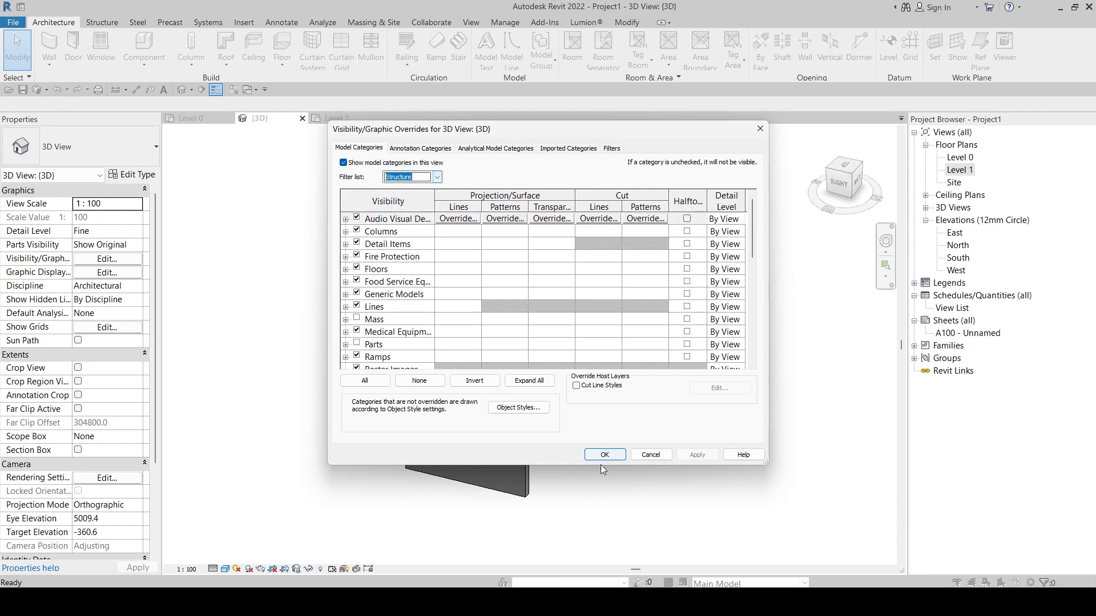
pyautogui.click(604, 459)
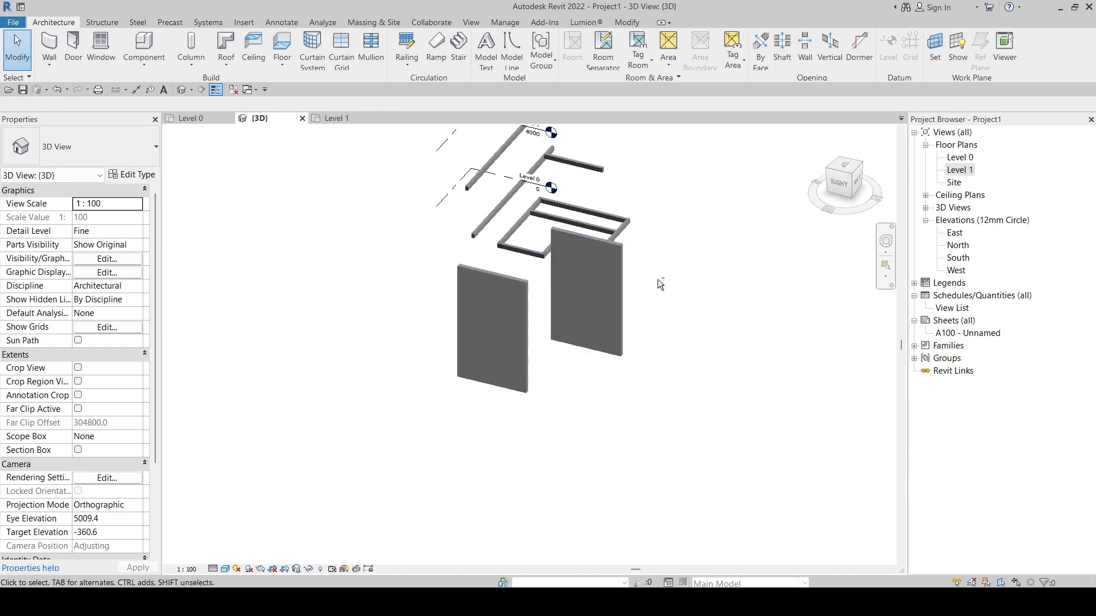
# - Delete both the architectural and the structural demonstration walls, leaving only the beams in the 3D view
pyautogui.keyDown('shift'); pyautogui.moveTo(660, 285); pyautogui.dragTo(602, 331, button='middle'); pyautogui.keyUp('shift')
pyautogui.keyDown('shift'); pyautogui.moveTo(528, 371); pyautogui.dragTo(558, 313, button='middle'); pyautogui.keyUp('shift')
pyautogui.scroll(2, 556, 311)
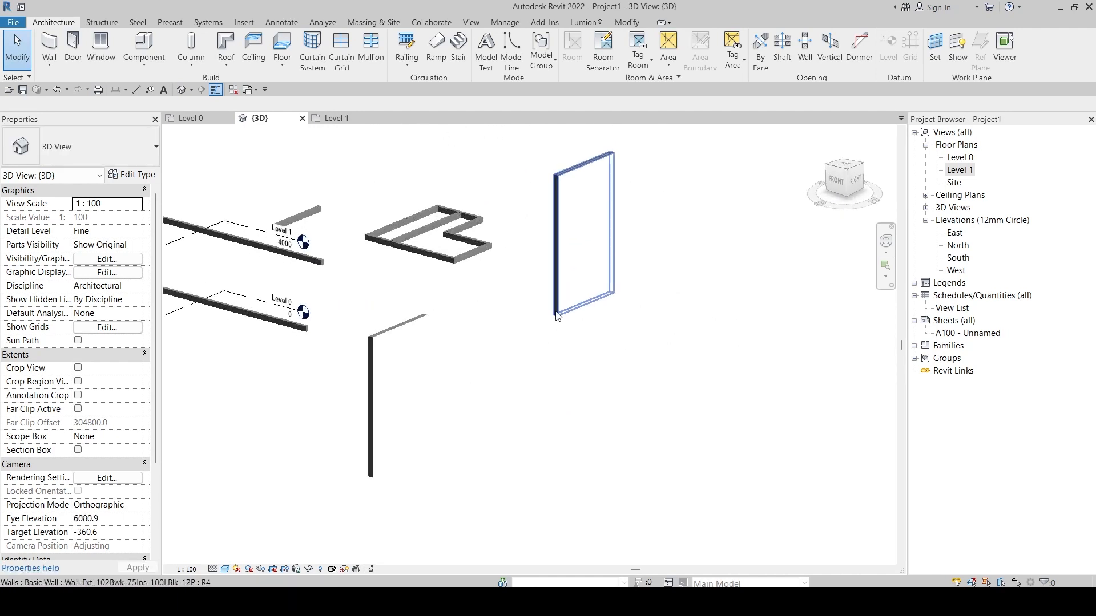
pyautogui.click(556, 311)
pyautogui.press('Delete')
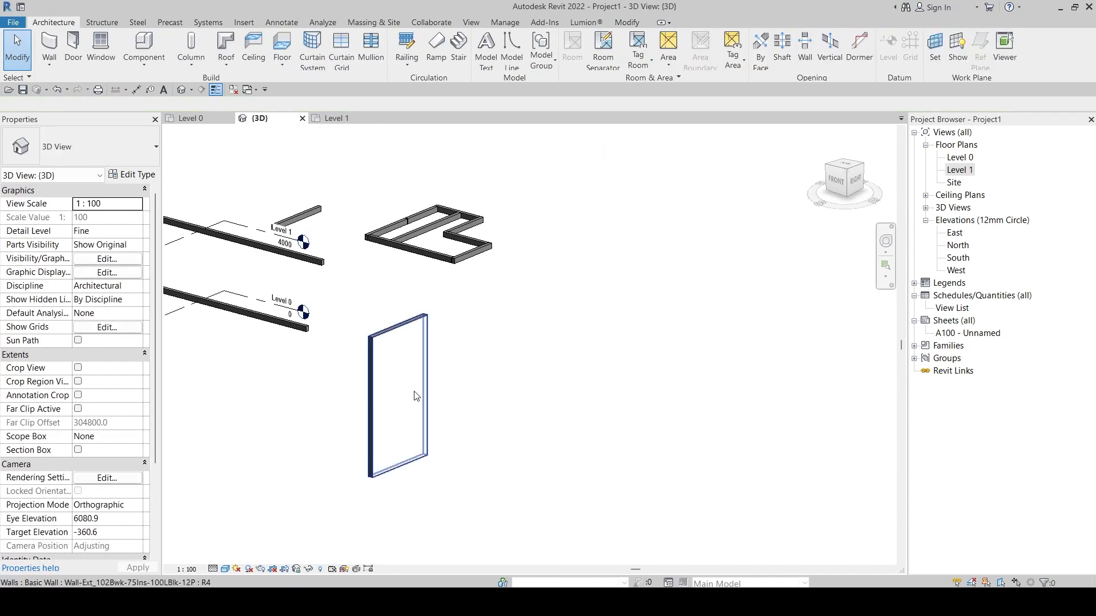
pyautogui.click(423, 379)
pyautogui.press('Delete')
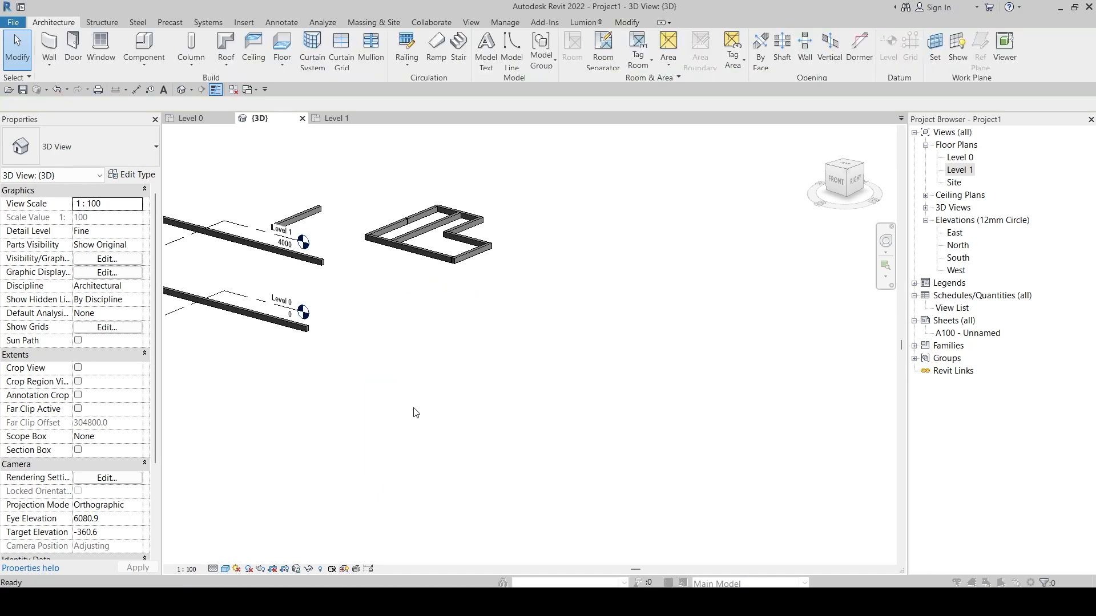
# - Add Architecture to Structure in the model category filter list of the 3D view's Visibility/Graphic Overrides
pyautogui.press('v')
pyautogui.press('g')
pyautogui.click(437, 177)
pyautogui.click(388, 188)
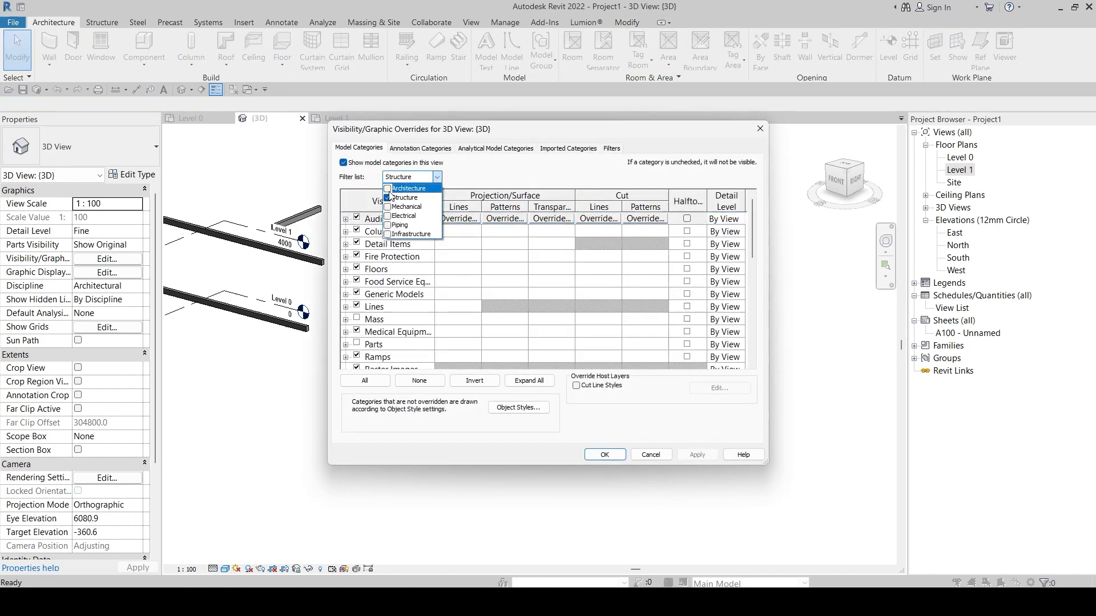
pyautogui.click(605, 455)
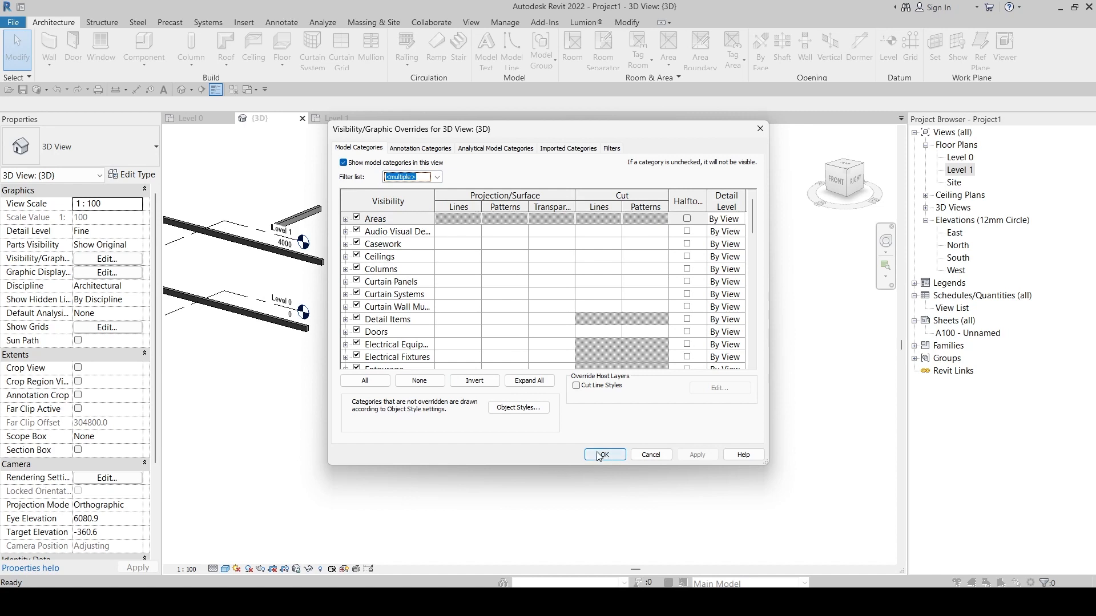
pyautogui.click(608, 456)
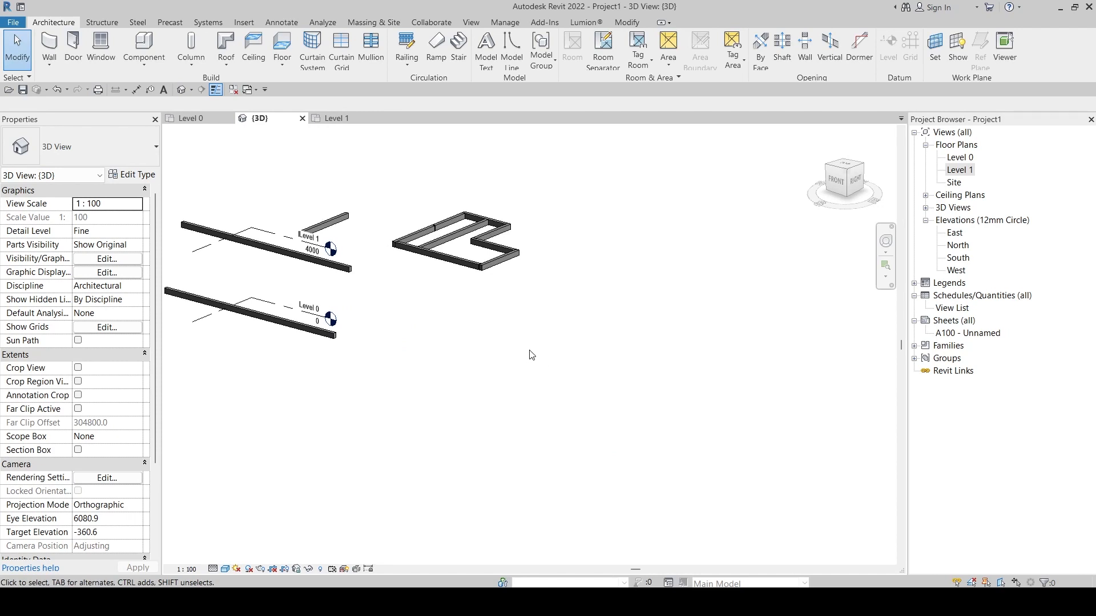
pyautogui.moveTo(416, 369); pyautogui.dragTo(507, 379, button='middle')
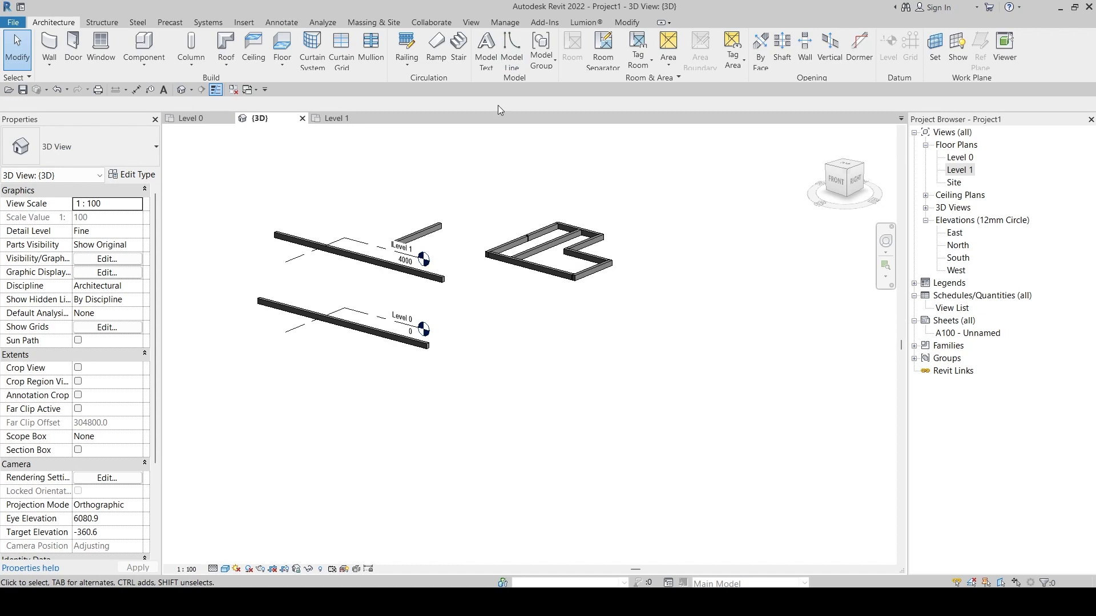
pyautogui.moveTo(569, 291); pyautogui.dragTo(567, 307, button='middle')
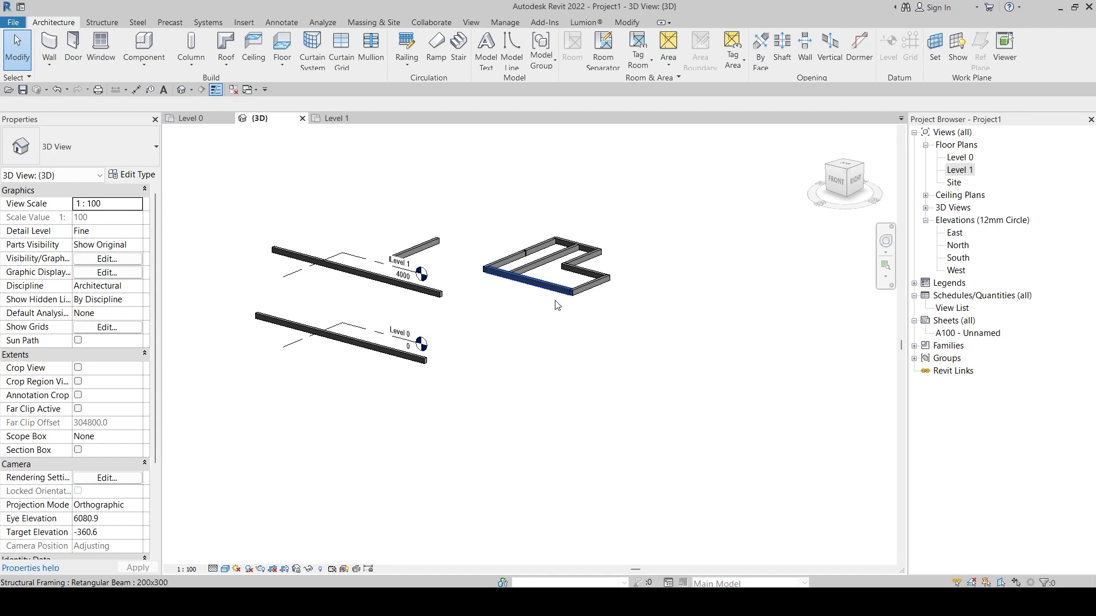
pyautogui.keyDown('shift'); pyautogui.moveTo(557, 305); pyautogui.dragTo(88, 18, button='middle'); pyautogui.keyUp('shift')
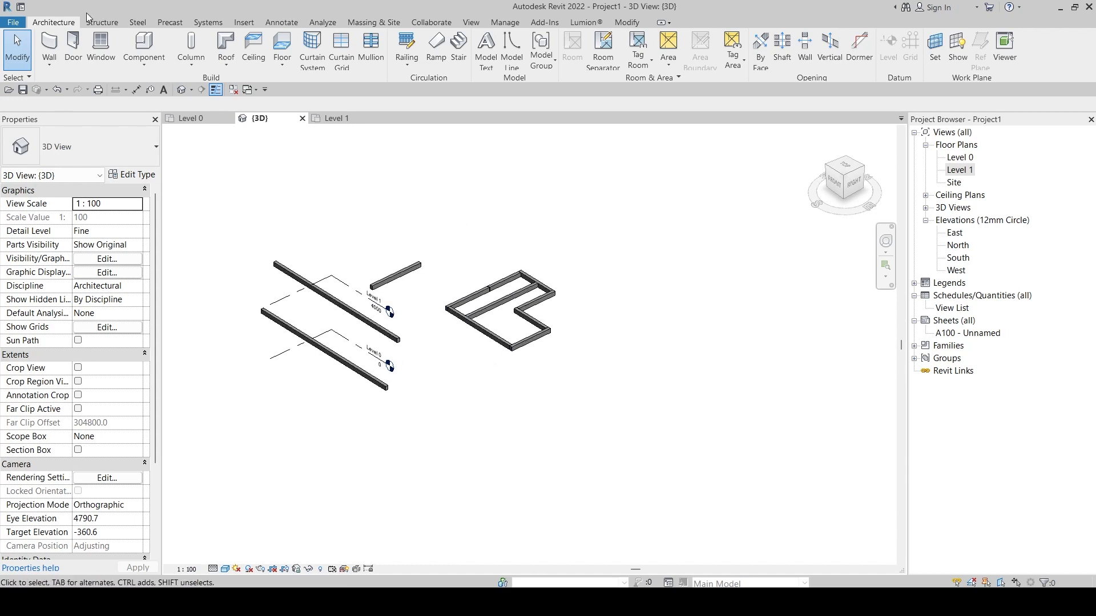
pyautogui.click(100, 22)
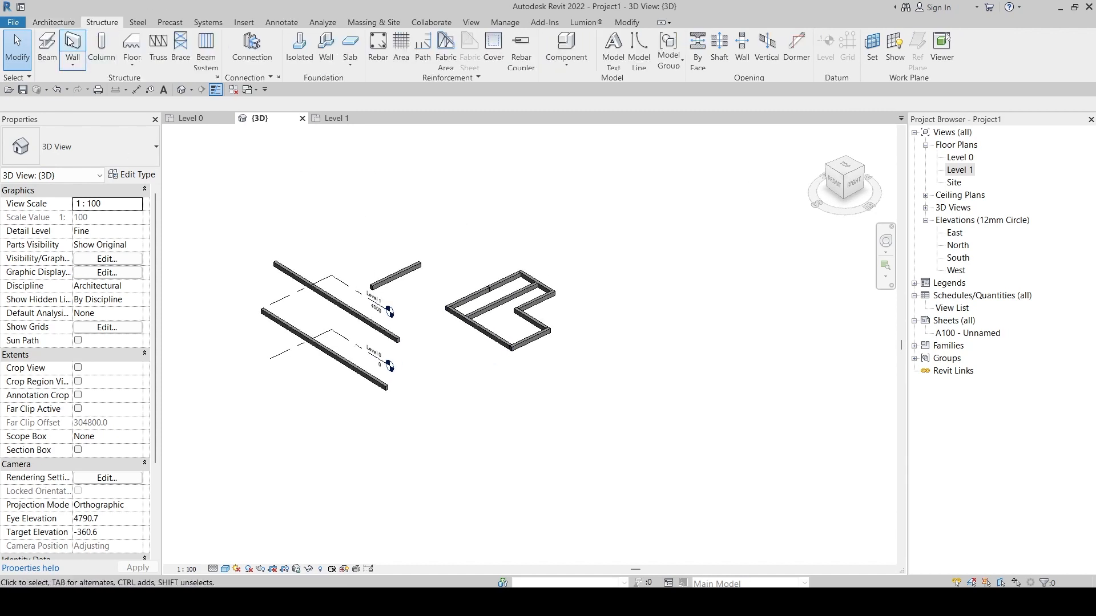
pyautogui.click(97, 57)
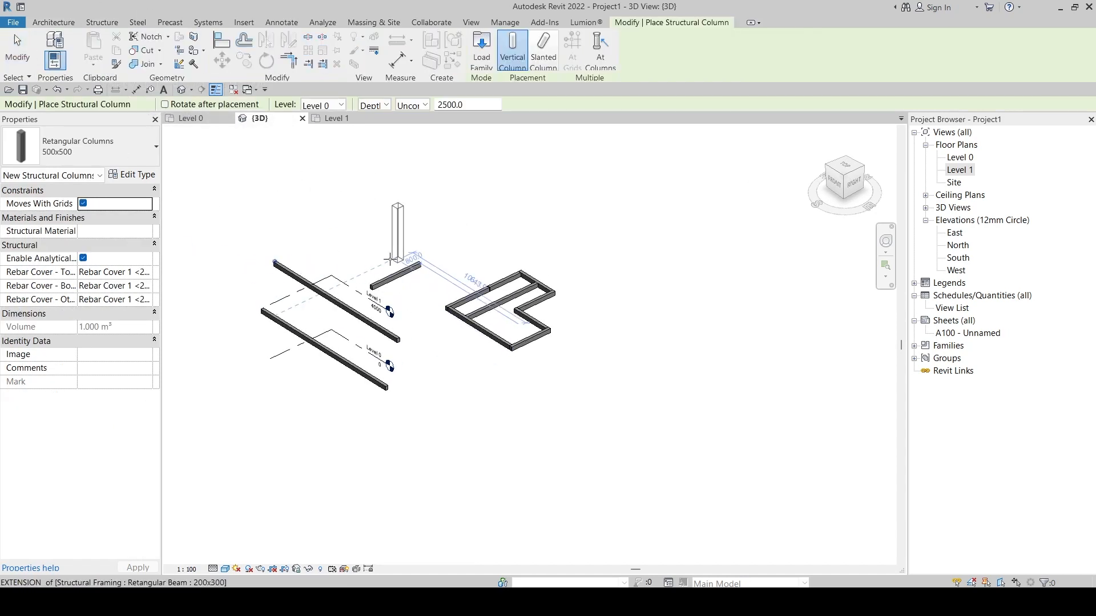
pyautogui.press('Escape')
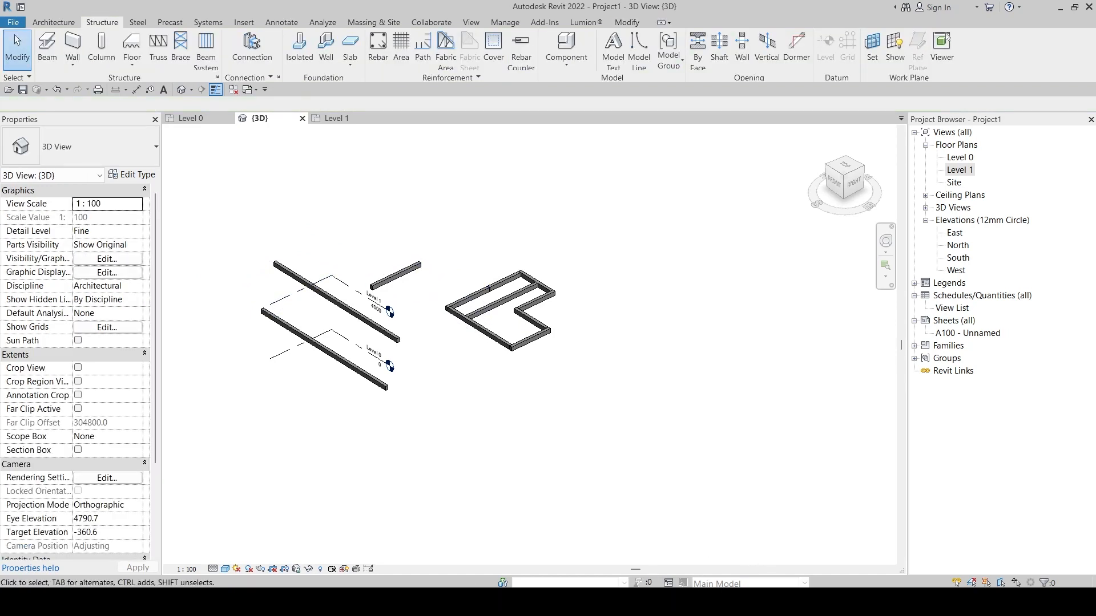
pyautogui.press('F1')
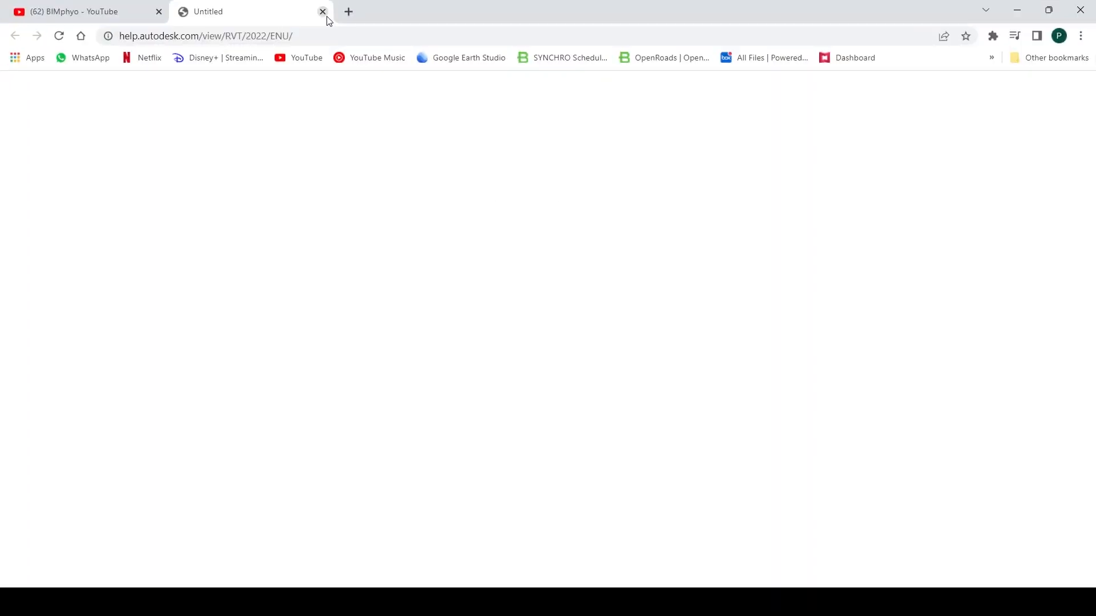
pyautogui.click(322, 12)
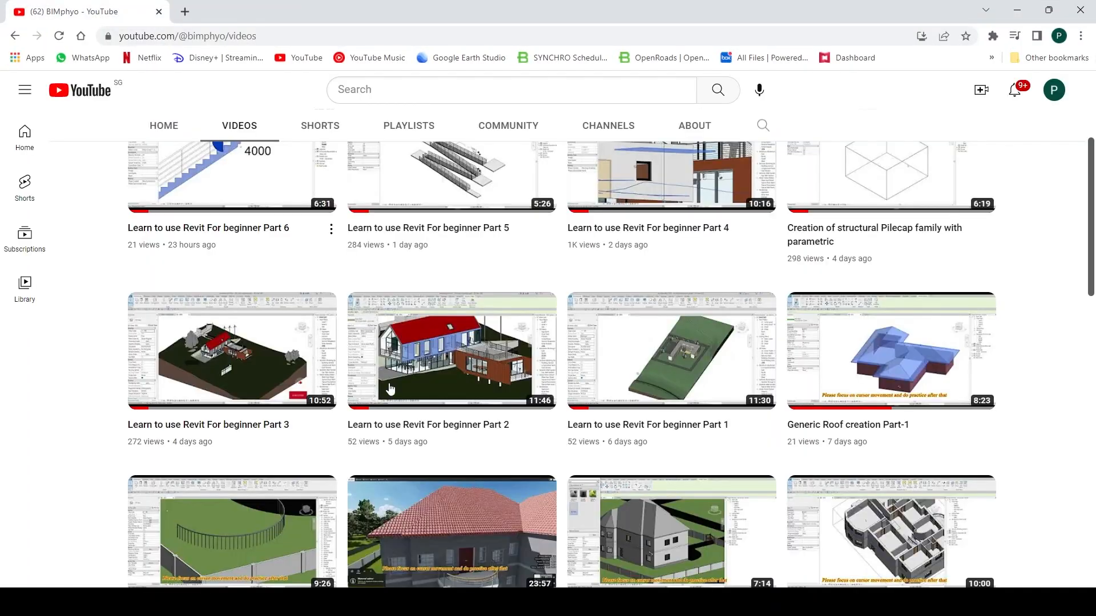
# - In the browser, open the YouTube video "Learn to use Revit For beginner Part 3" and expand its description
pyautogui.click(331, 426)
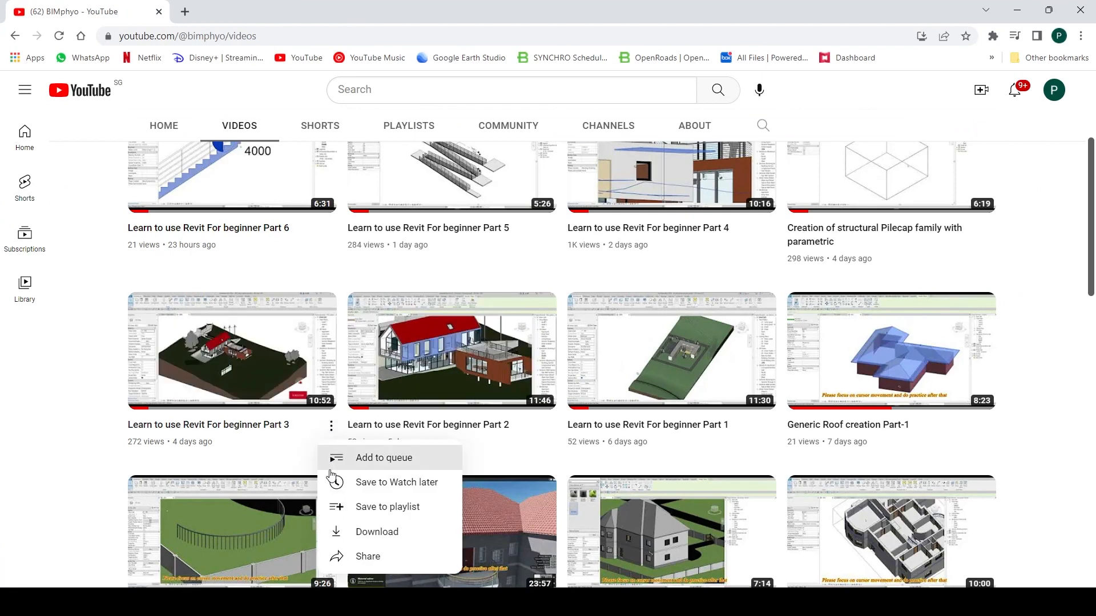
pyautogui.click(255, 432)
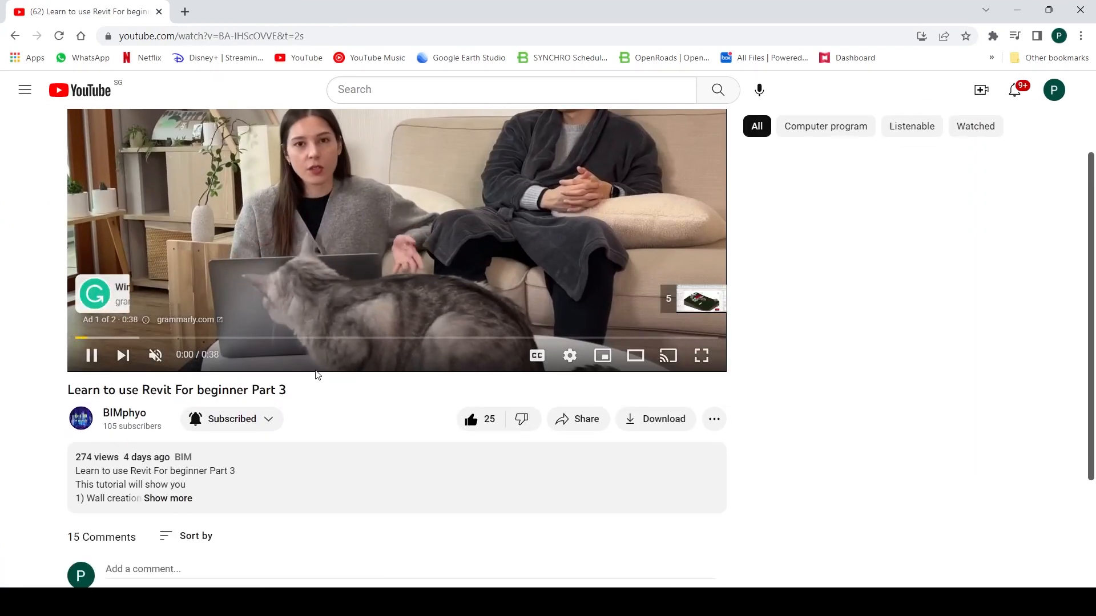
pyautogui.click(167, 498)
pyautogui.scroll(-1, 111, 429)
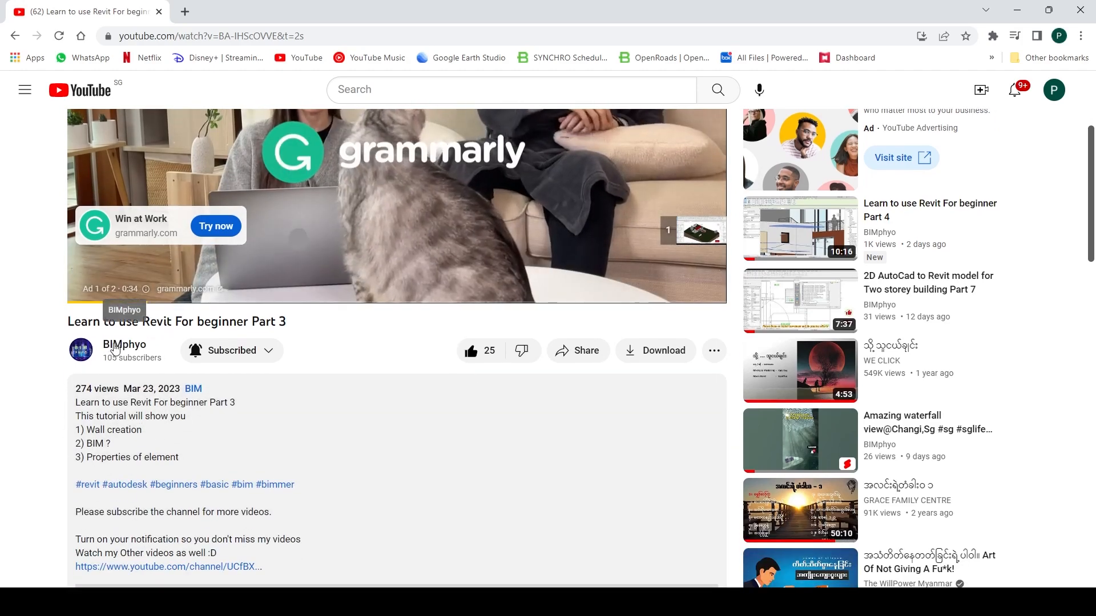
# - From the BIMphyo channel's videos, open "Learn to use Revit For beginner Part 4" and read the topics in its expanded description
pyautogui.click(105, 342)
pyautogui.scroll(-6, 243, 142)
pyautogui.click(242, 132)
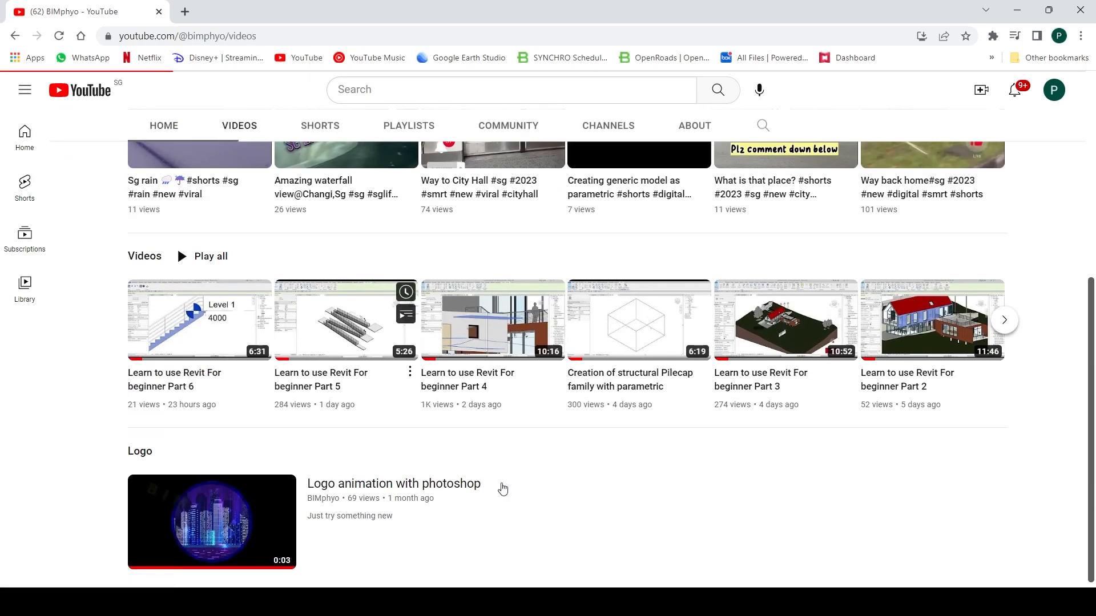
pyautogui.scroll(-4, 691, 229)
pyautogui.click(691, 213)
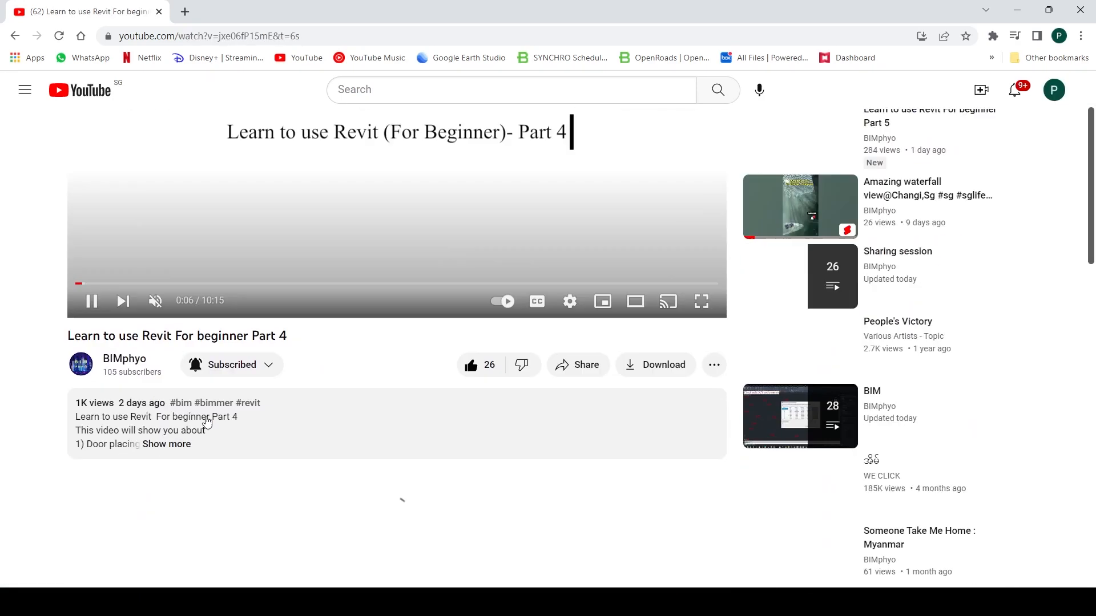
pyautogui.scroll(-1, 212, 421)
pyautogui.click(160, 421)
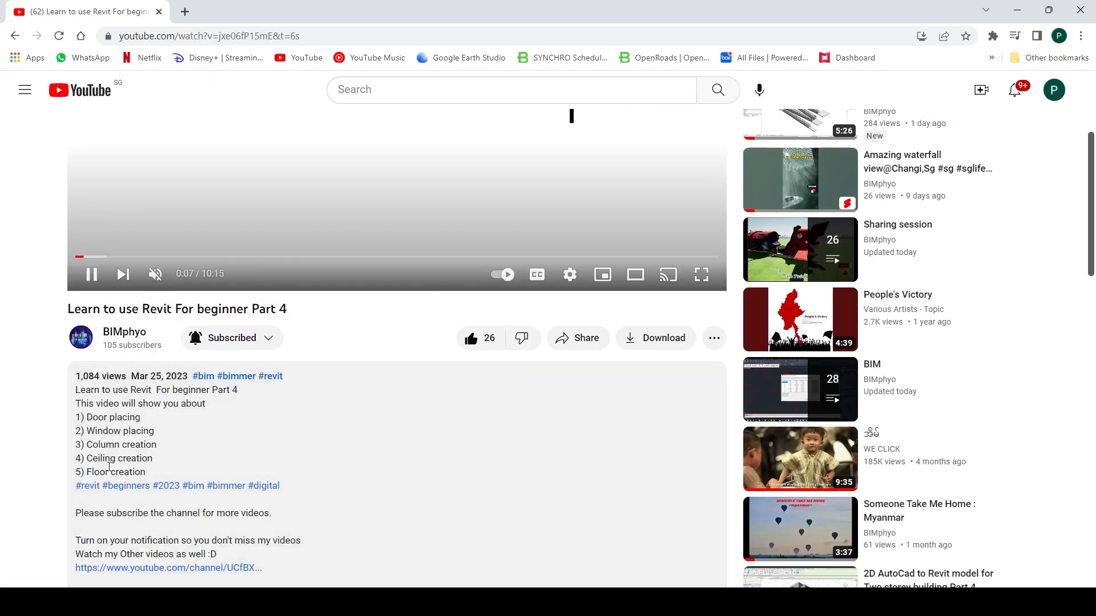
pyautogui.press('ctrl')
pyautogui.press('ctrl')
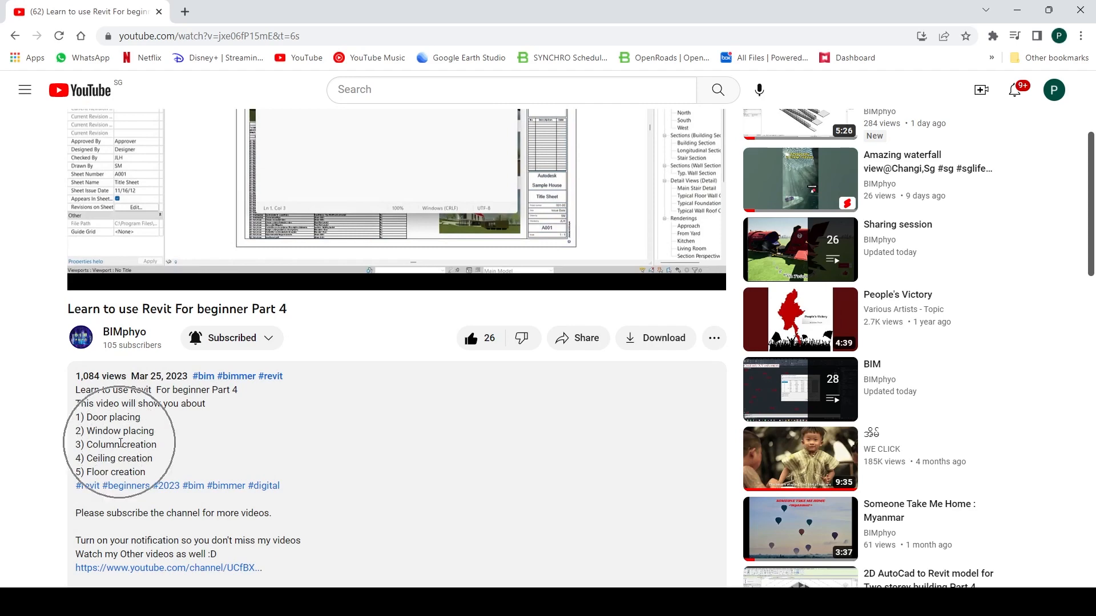
# - Switch from the browser back to the Revit project's 3D view
pyautogui.press('ctrl')
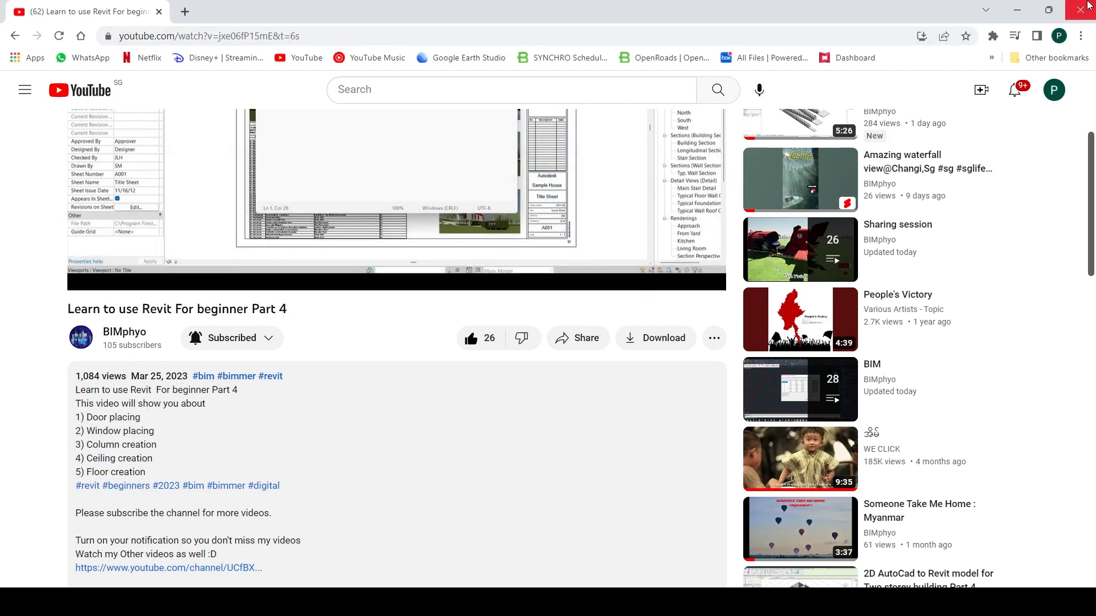
pyautogui.click(1017, 9)
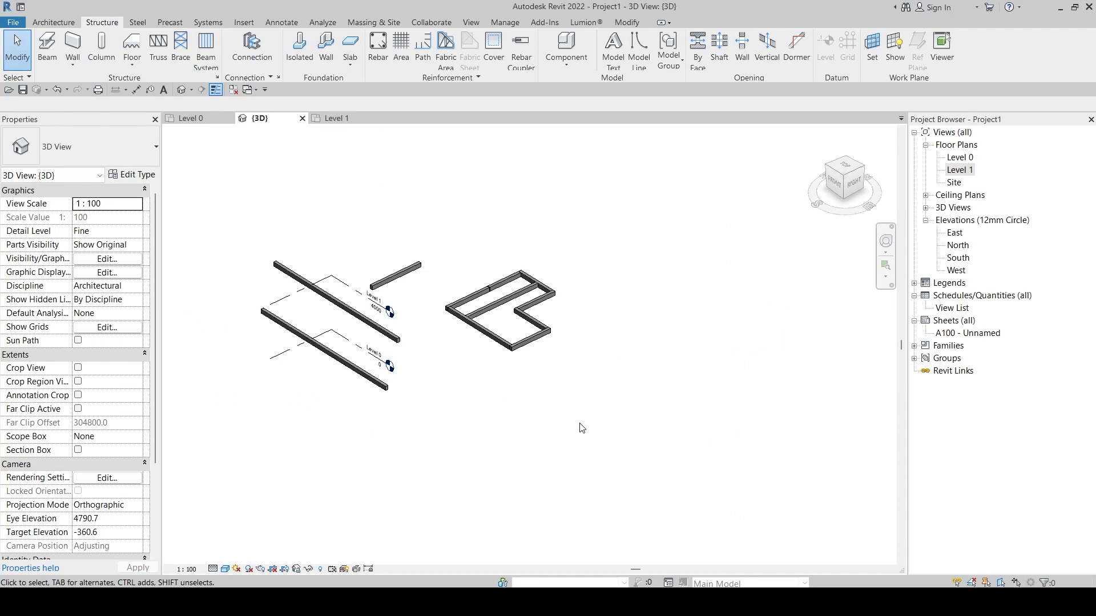
pyautogui.click(445, 602)
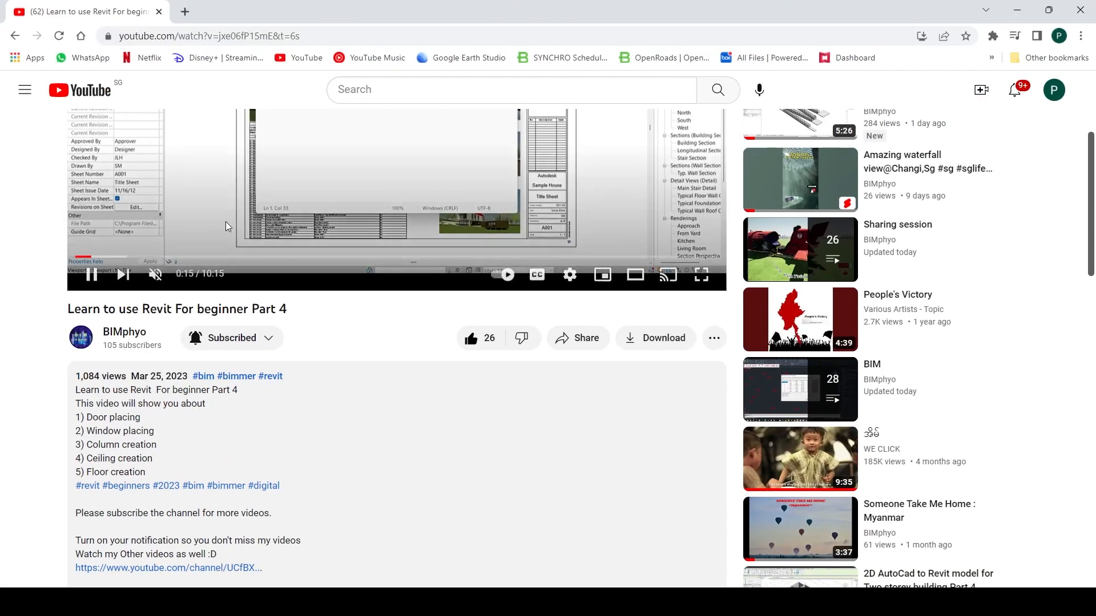
pyautogui.click(1004, 17)
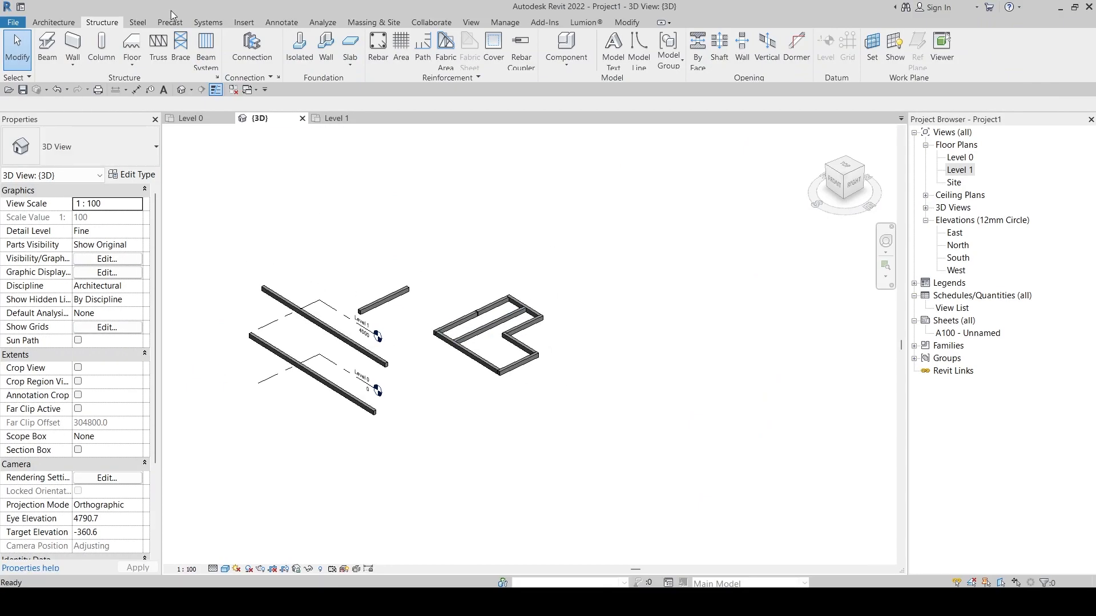
# - Place a vertical 500x500 rectangular structural column on Level 1 with a depth of 2500, near the L-shaped beam frame
pyautogui.click(103, 47)
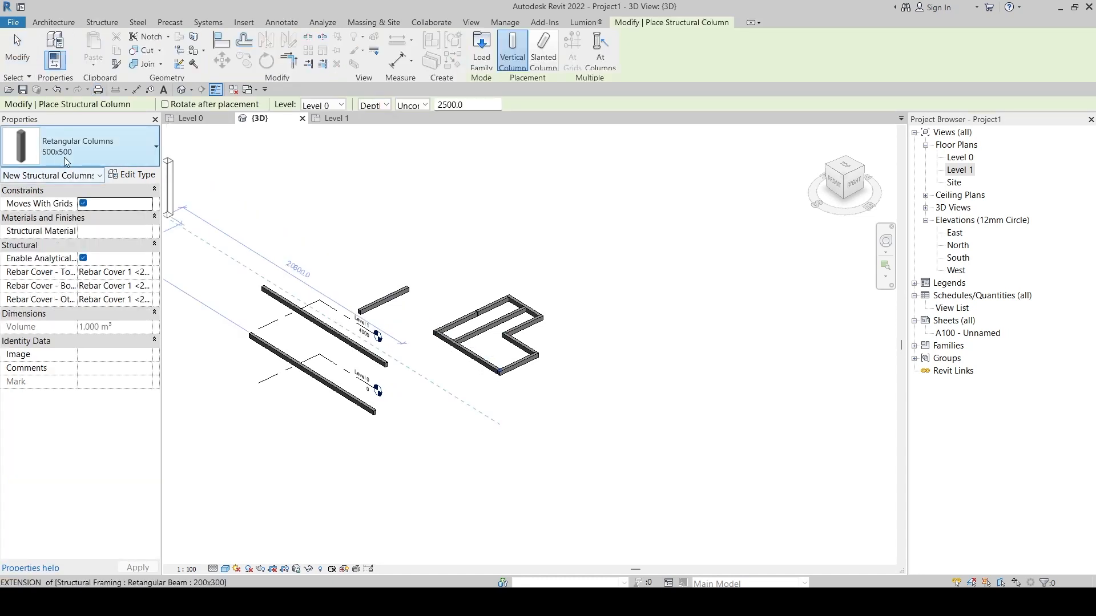
pyautogui.click(342, 106)
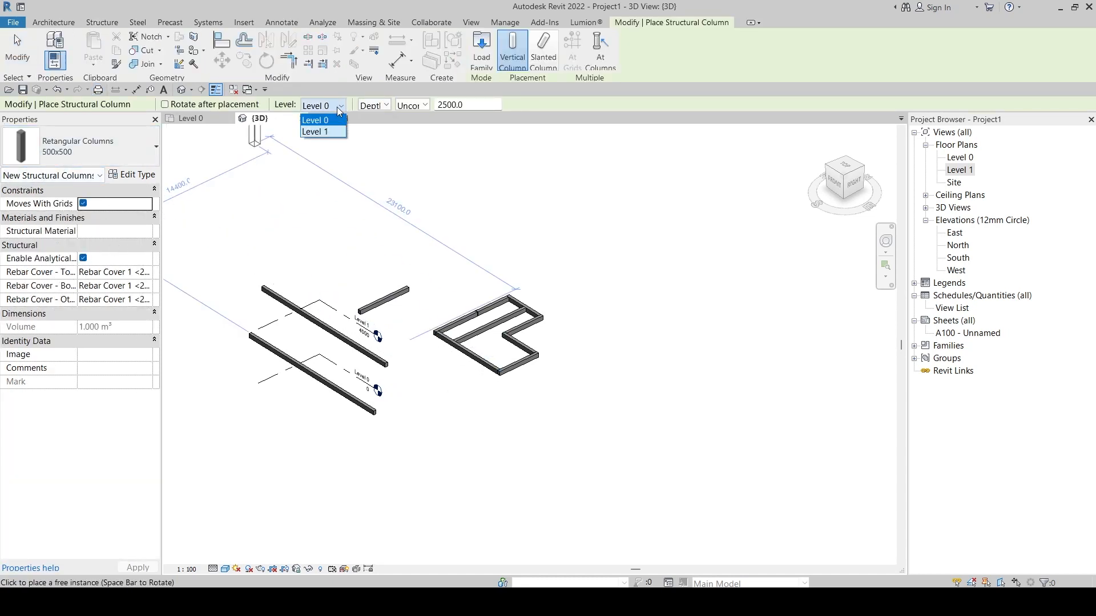
pyautogui.click(319, 132)
pyautogui.click(492, 393)
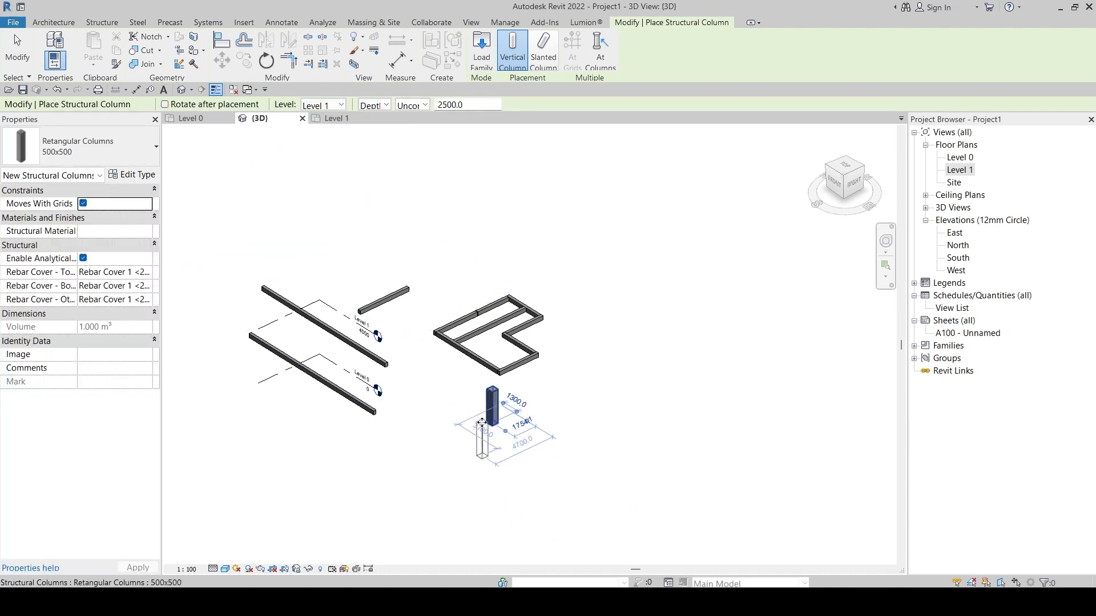
pyautogui.press('Escape')
pyautogui.press('Escape')
# - Inspect the new vertical column's base level, top level and offset constraints and the levels available for its top
pyautogui.click(492, 405)
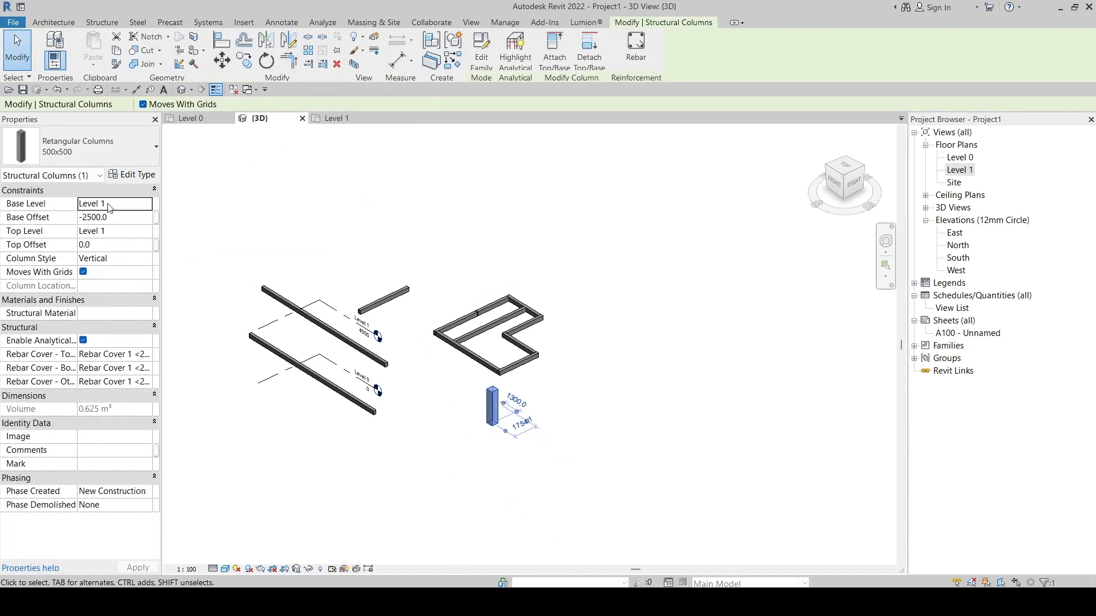
pyautogui.click(138, 234)
pyautogui.click(147, 232)
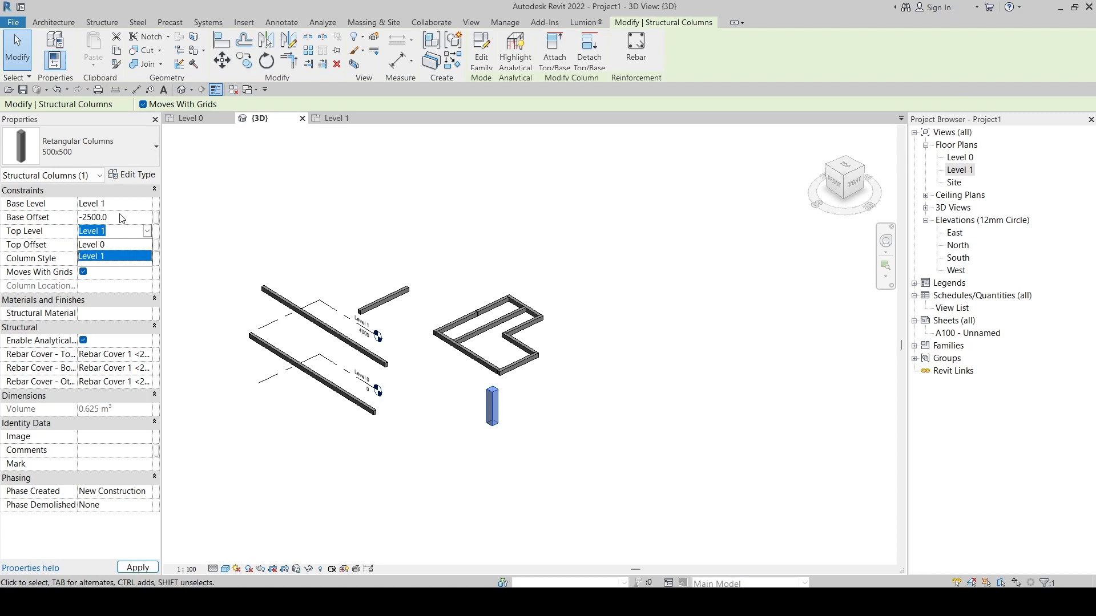
pyautogui.click(673, 398)
pyautogui.moveTo(490, 399); pyautogui.dragTo(490, 374, button='middle')
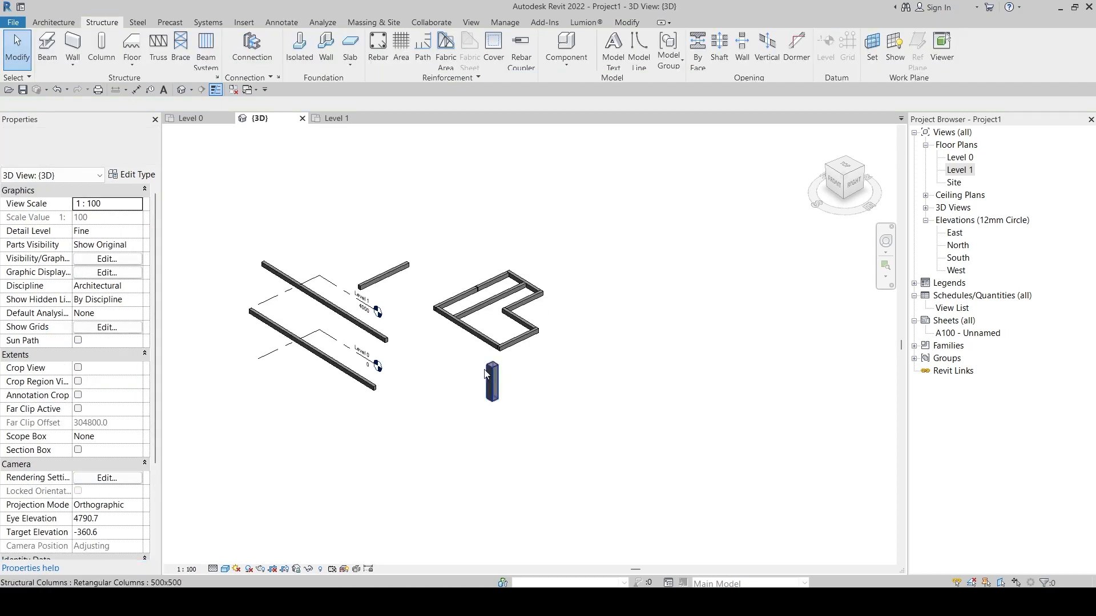
pyautogui.scroll(2, 489, 372)
pyautogui.click(490, 376)
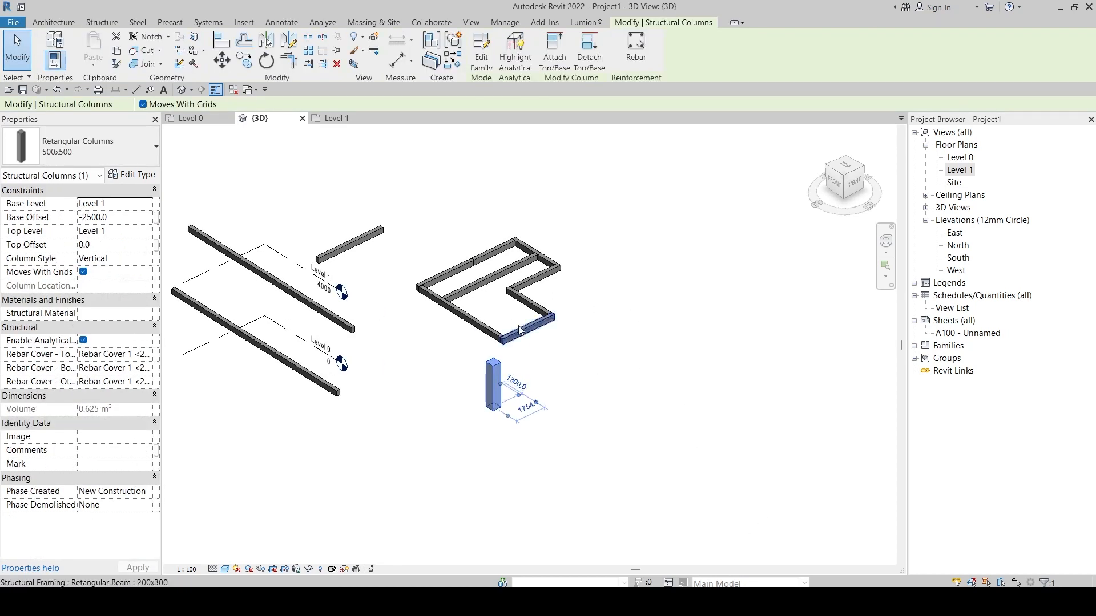
# - In the Level 0 plan, place a horizontal-running slanted 500x500 column about 9600 mm long, from Level 0 with offset -4000 up to Level 1
pyautogui.click(93, 24)
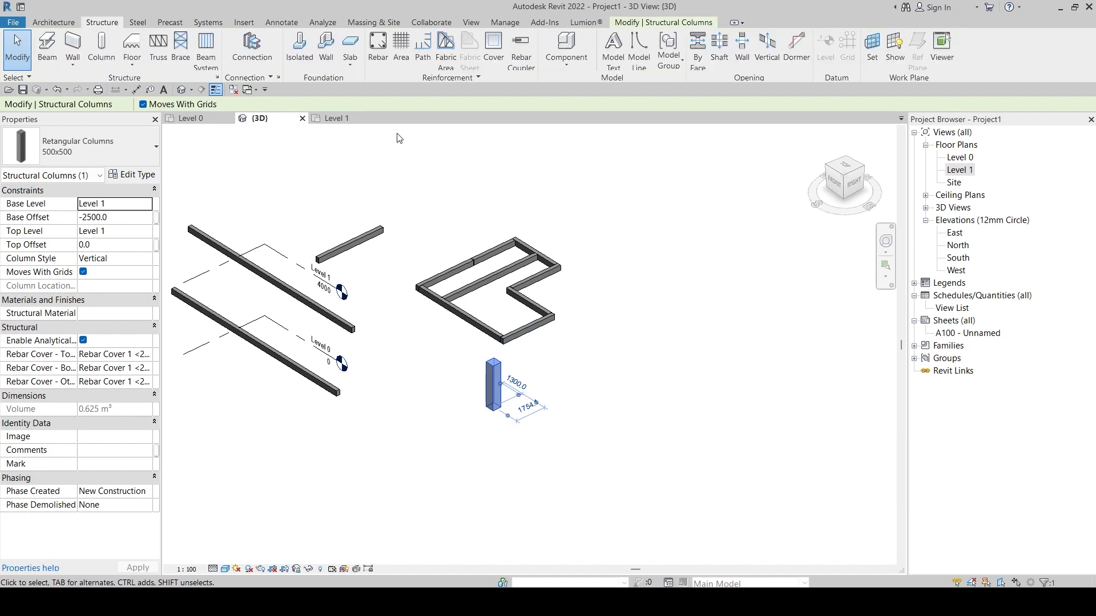
pyautogui.click(191, 119)
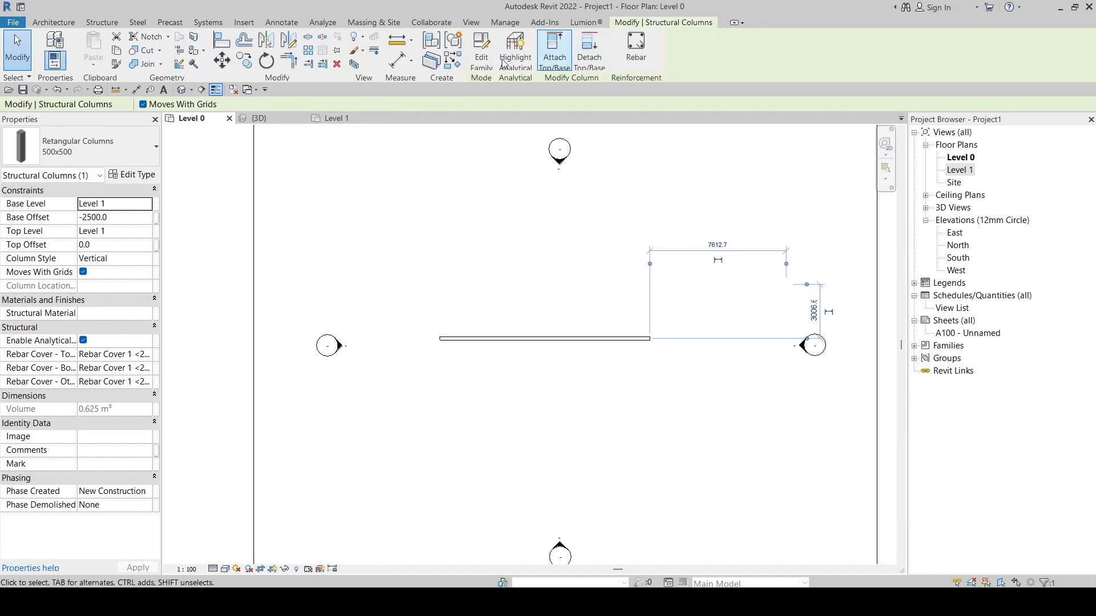
pyautogui.click(101, 22)
pyautogui.click(102, 50)
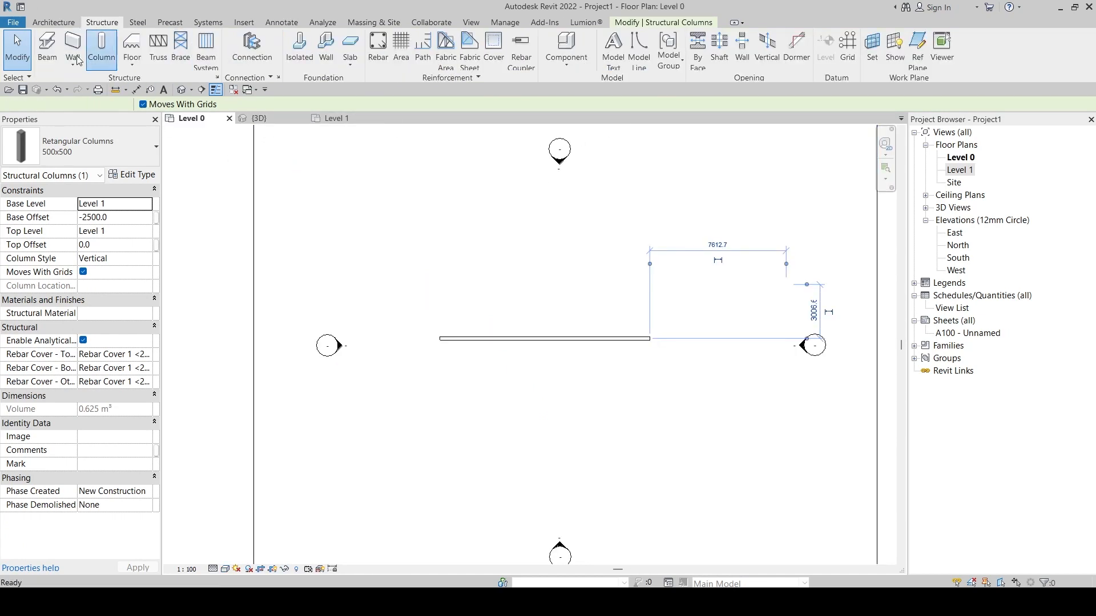
pyautogui.click(546, 52)
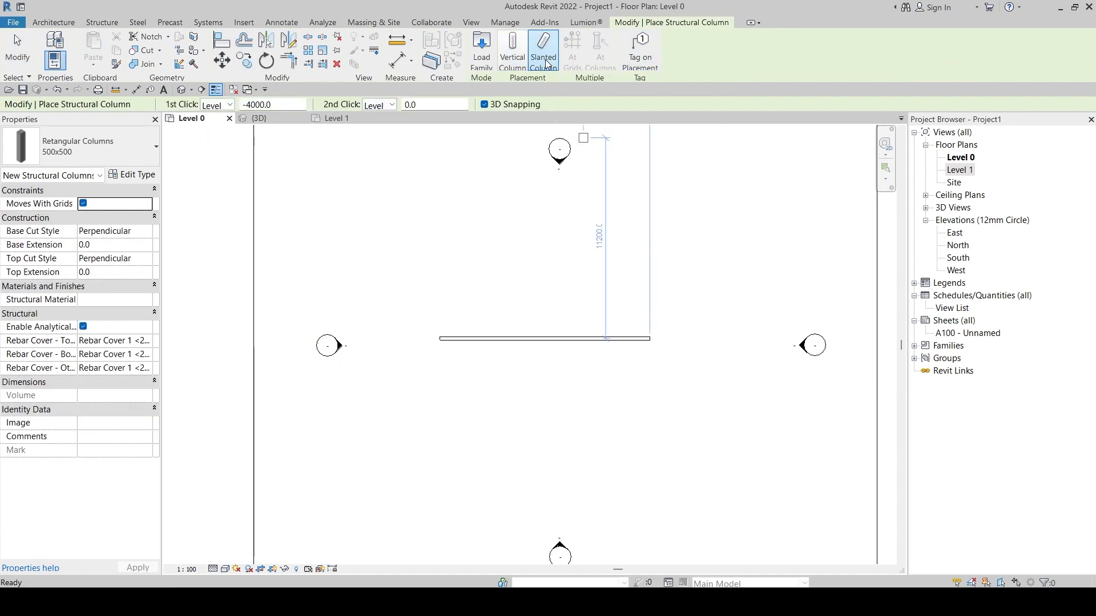
pyautogui.click(227, 105)
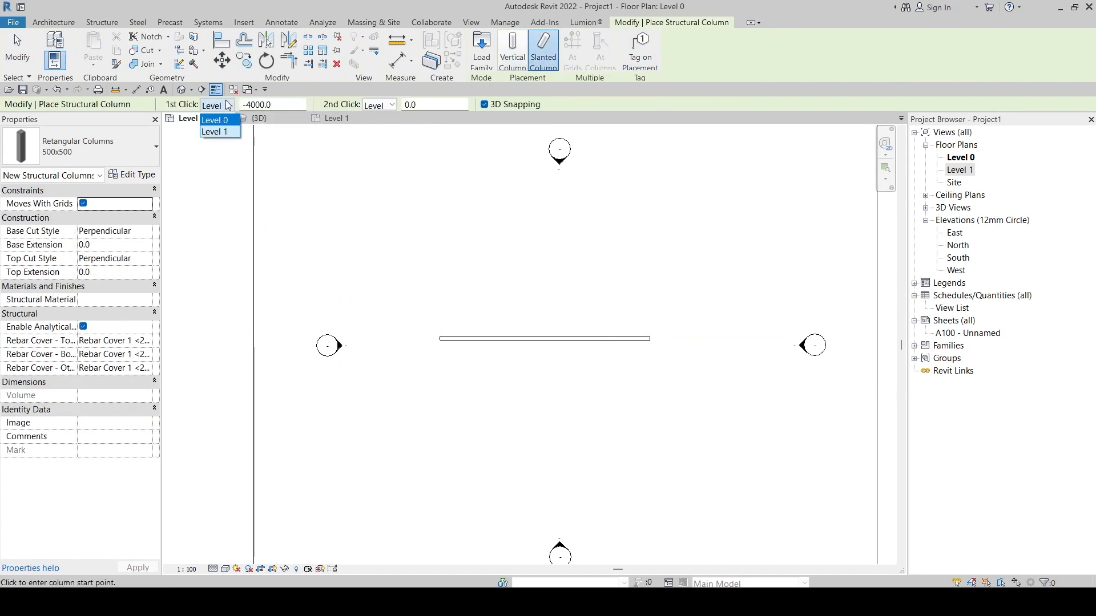
pyautogui.click(279, 105)
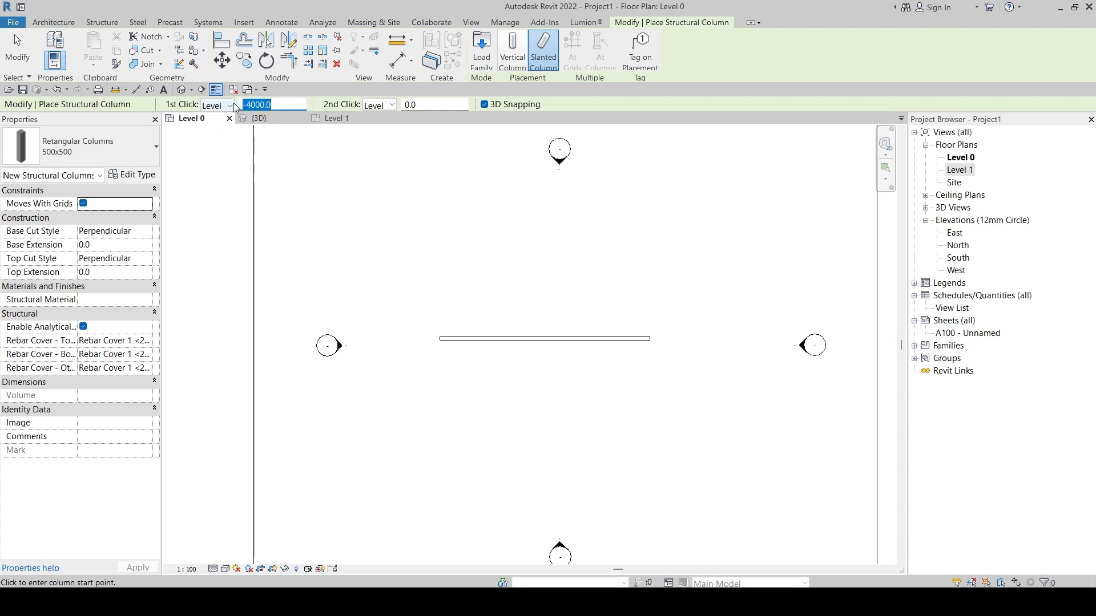
pyautogui.click(378, 107)
pyautogui.click(382, 133)
pyautogui.click(484, 397)
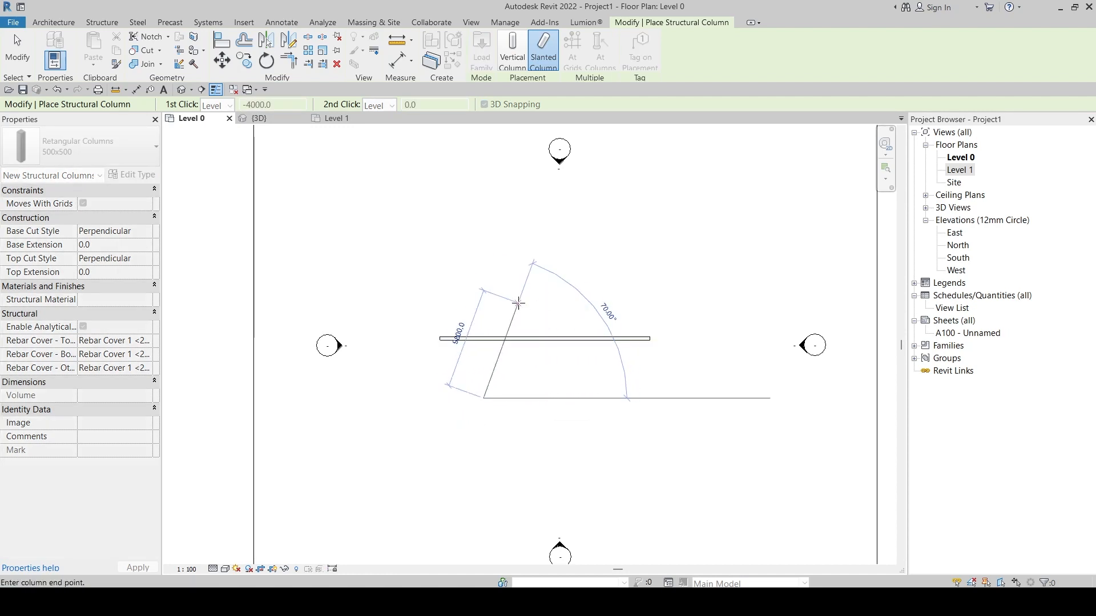
pyautogui.click(578, 398)
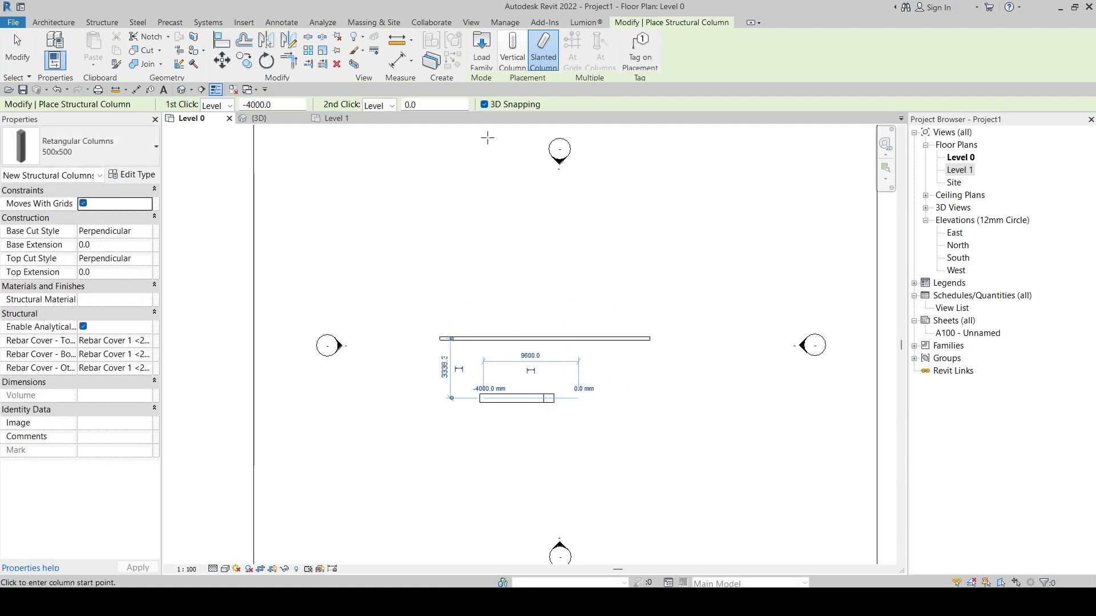
pyautogui.press('Escape')
pyautogui.press('Escape')
# - In the 3D view, compare the level and offset constraints of the slanted column with those of the vertical column
pyautogui.click(283, 119)
pyautogui.scroll(5, 511, 348)
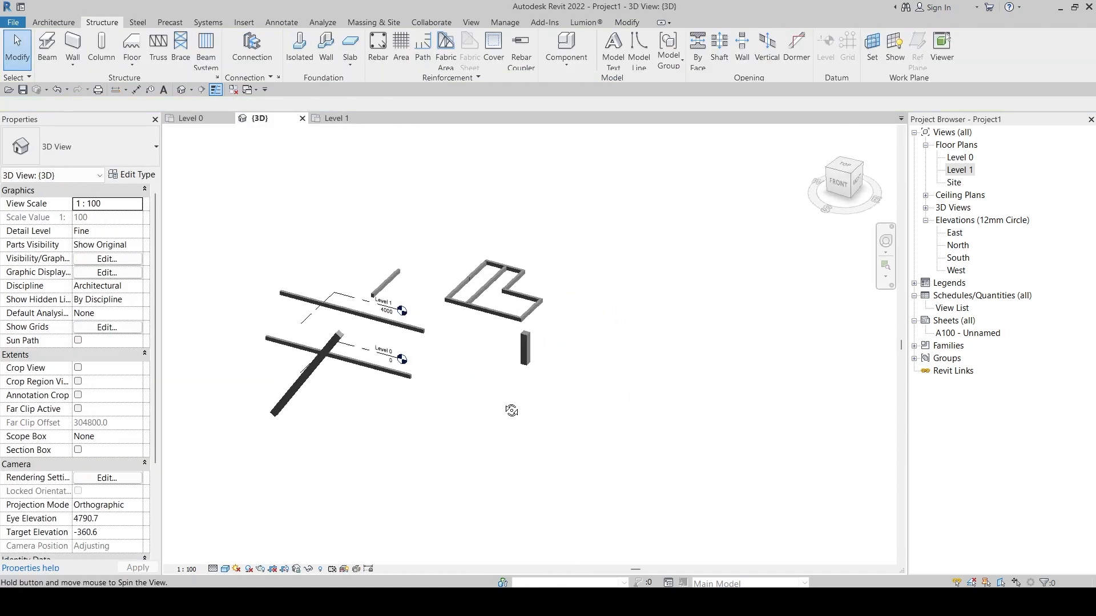
pyautogui.click(363, 414)
pyautogui.scroll(-2, 595, 349)
pyautogui.keyDown('shift'); pyautogui.moveTo(595, 349); pyautogui.dragTo(589, 377, button='middle'); pyautogui.keyUp('shift')
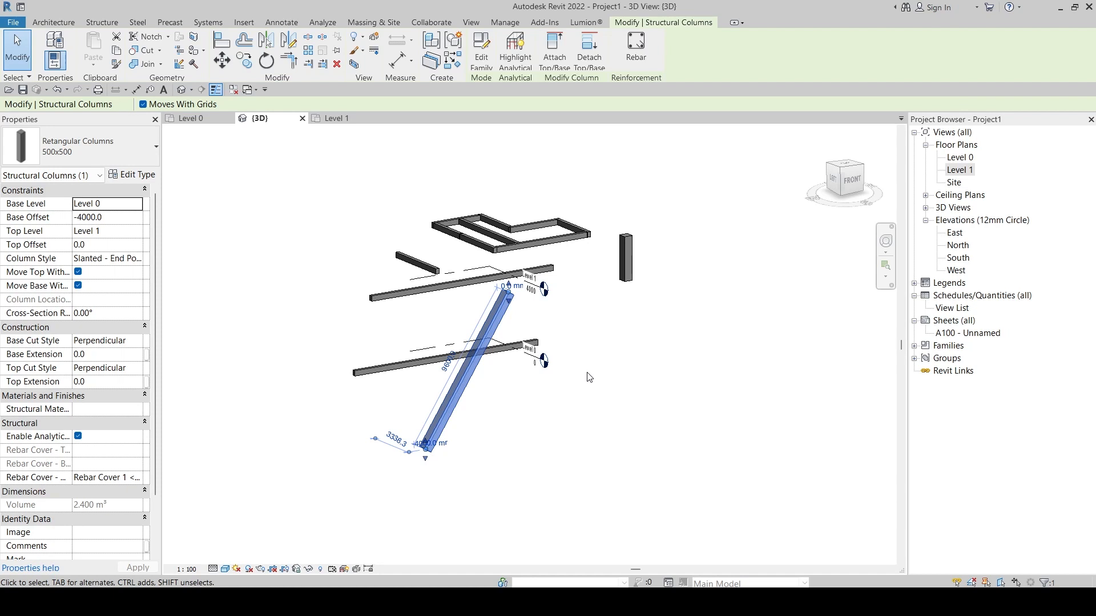
pyautogui.click(589, 377)
pyautogui.click(625, 251)
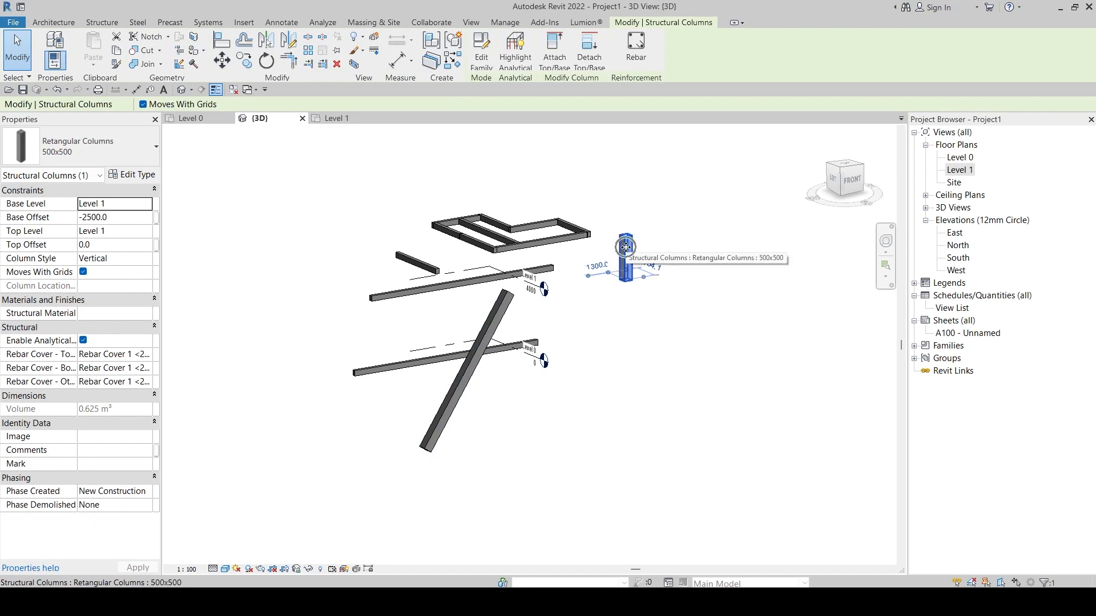
pyautogui.click(621, 311)
# - Set the slanted column's top offset to 200 mm
pyautogui.click(444, 400)
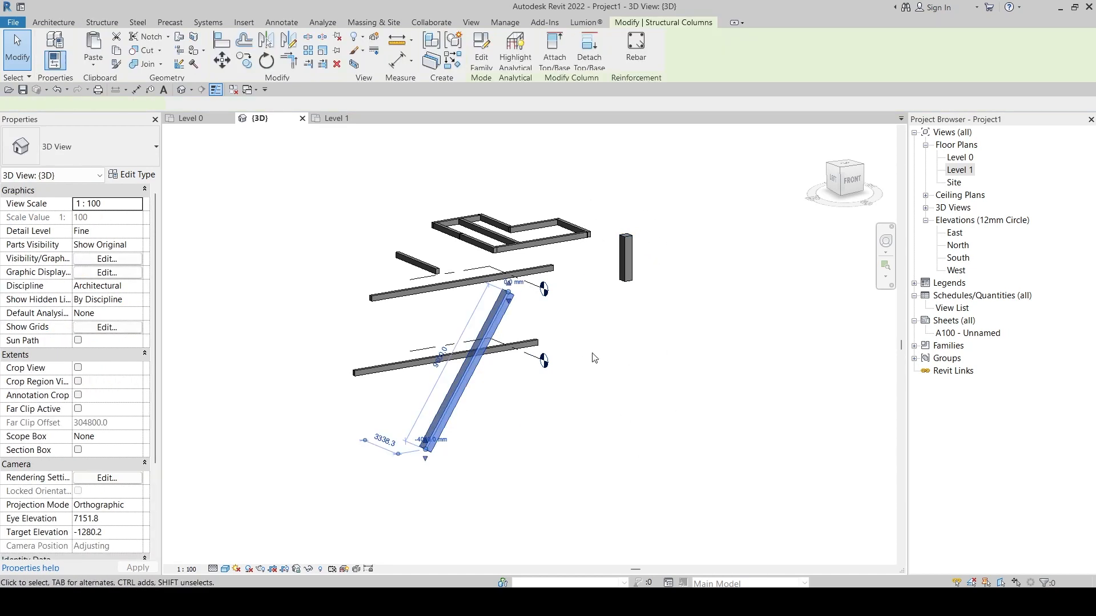
pyautogui.scroll(4, 510, 283)
pyautogui.scroll(-2, 590, 242)
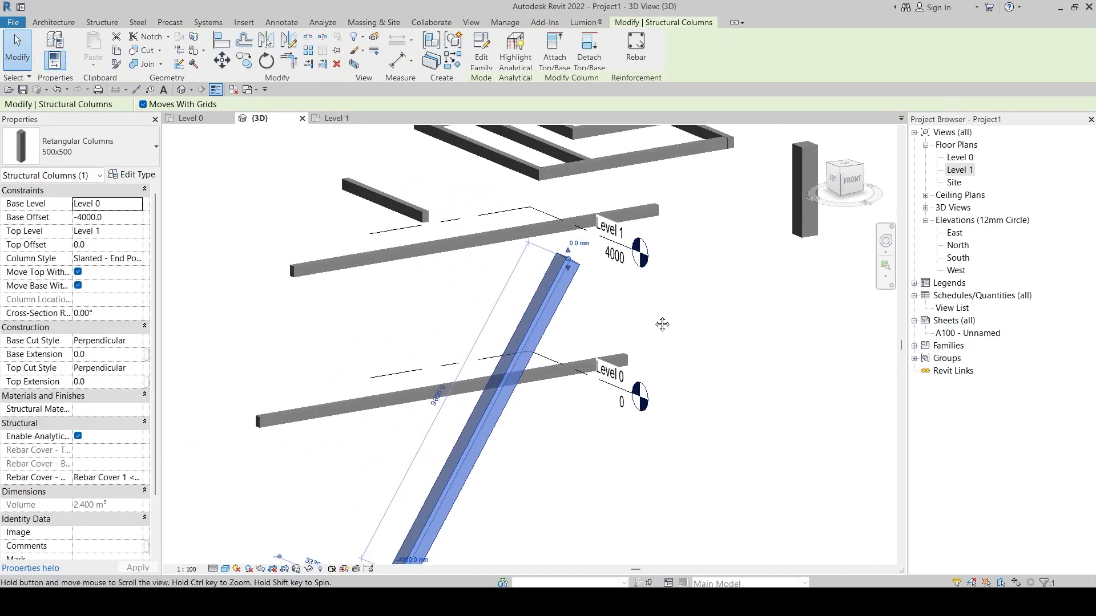
pyautogui.click(590, 244)
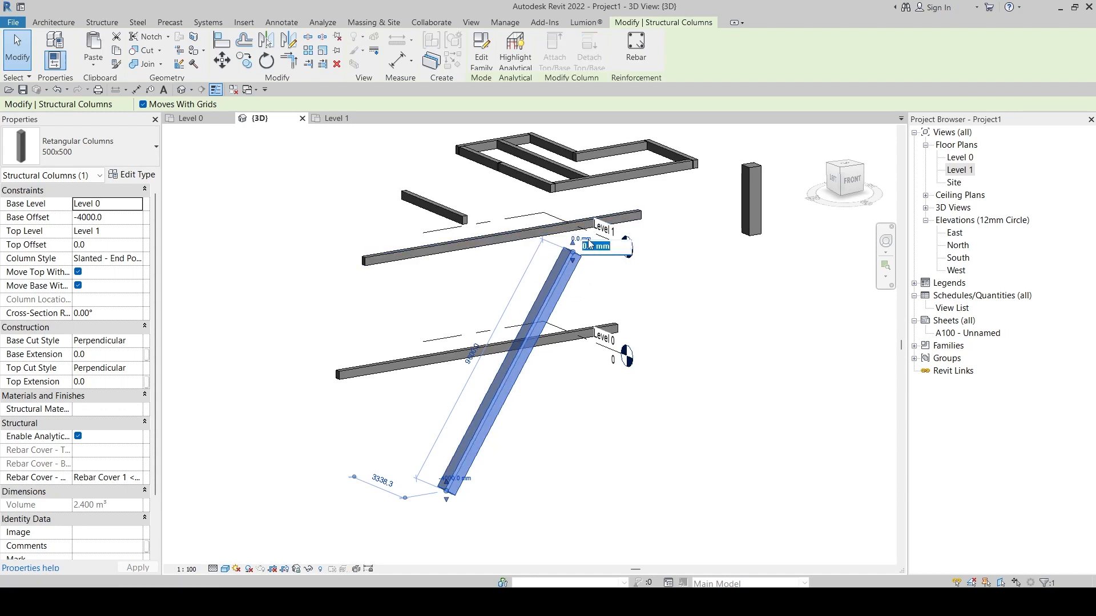
pyautogui.write('200')
pyautogui.press('Return')
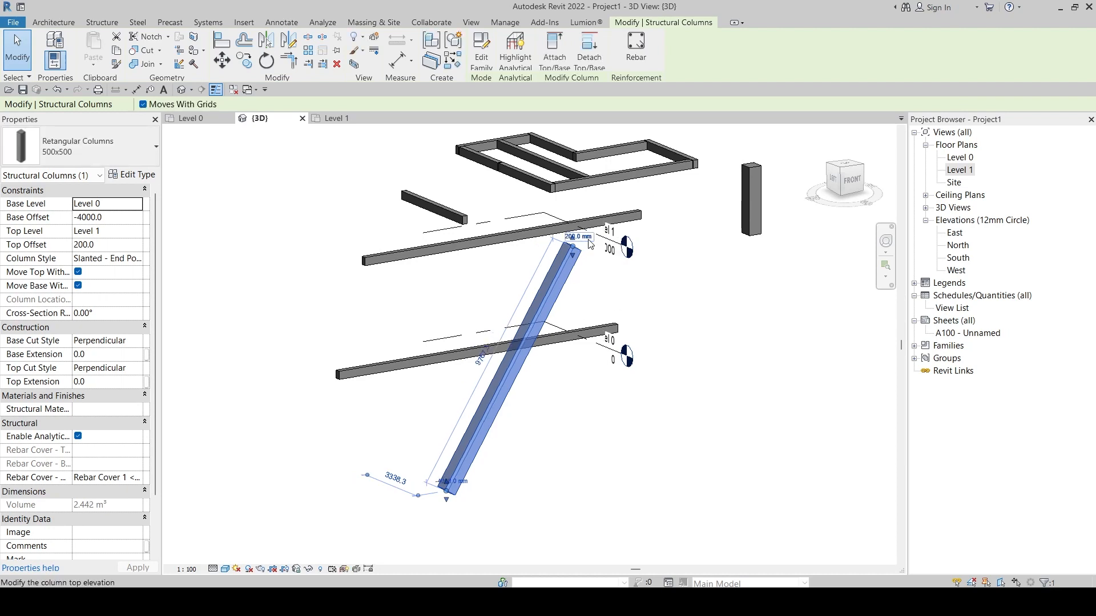
# - Set the slanted column's top elevation offset to -500 mm and deselect the column
pyautogui.click(590, 244)
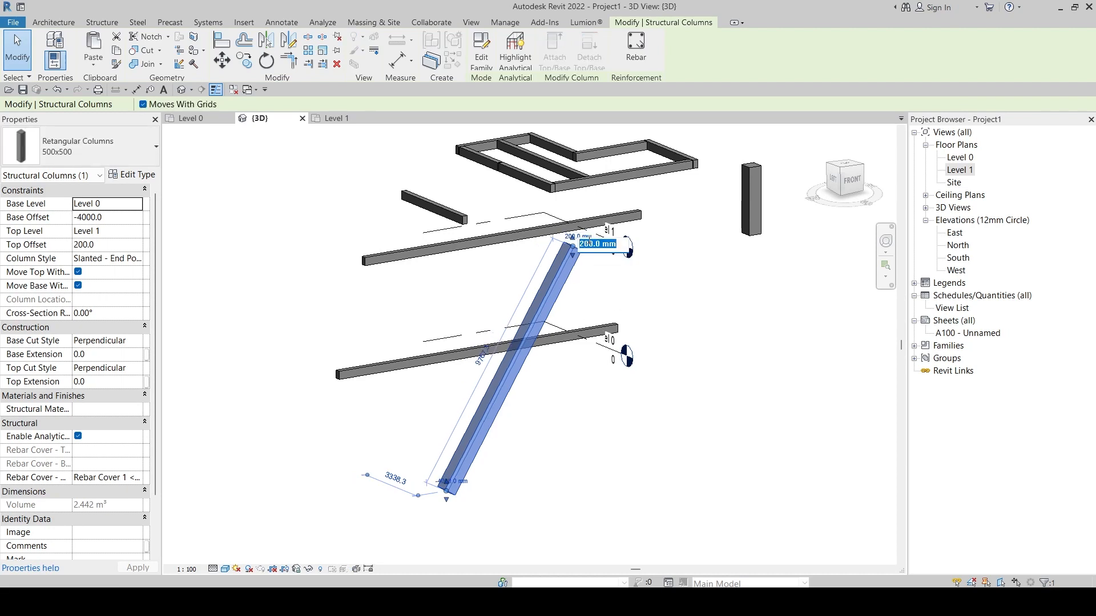
pyautogui.press('BackSpace')
pyautogui.write('-500')
pyautogui.press('Return')
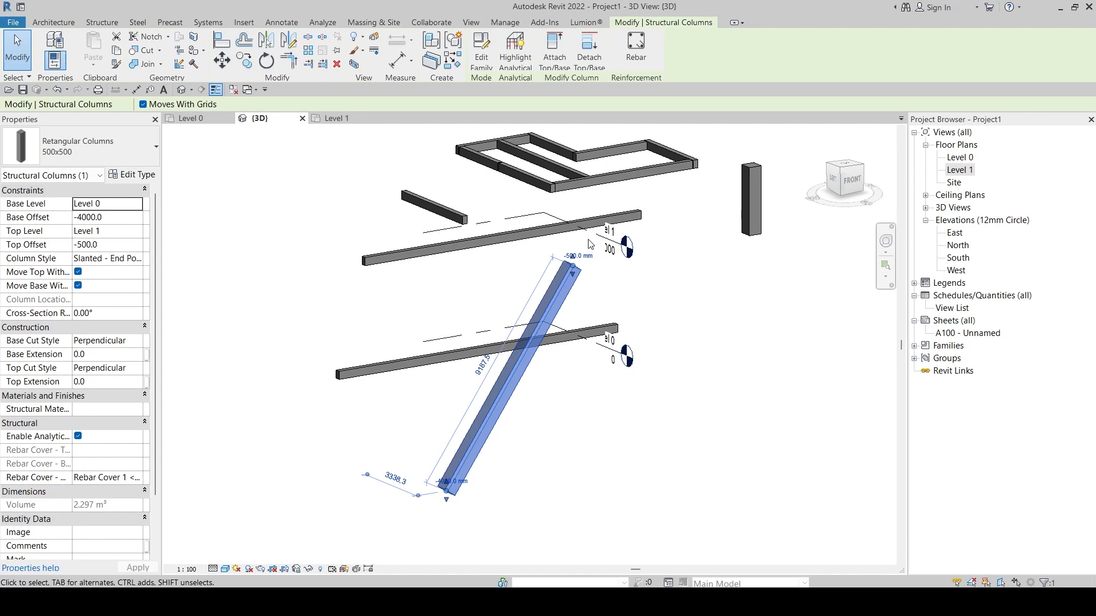
pyautogui.keyDown('shift'); pyautogui.moveTo(590, 245); pyautogui.dragTo(673, 419, button='middle'); pyautogui.keyUp('shift')
pyautogui.click(684, 436)
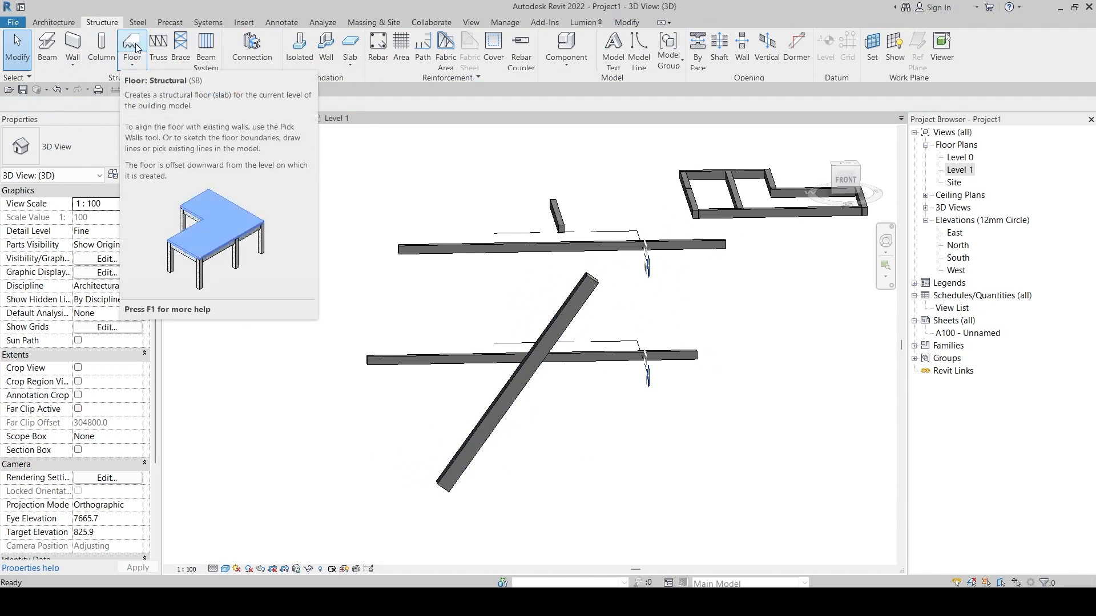
# - Begin a structural floor on Level 0 and sketch its rectangular boundary above the long horizontal beam in plan
pyautogui.click(53, 22)
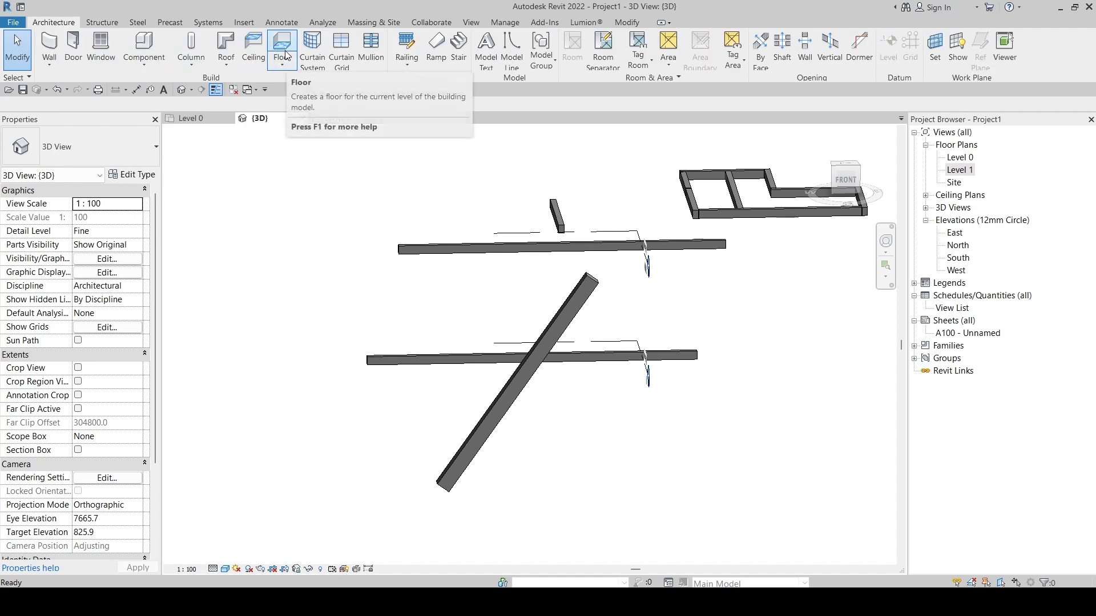
pyautogui.click(102, 22)
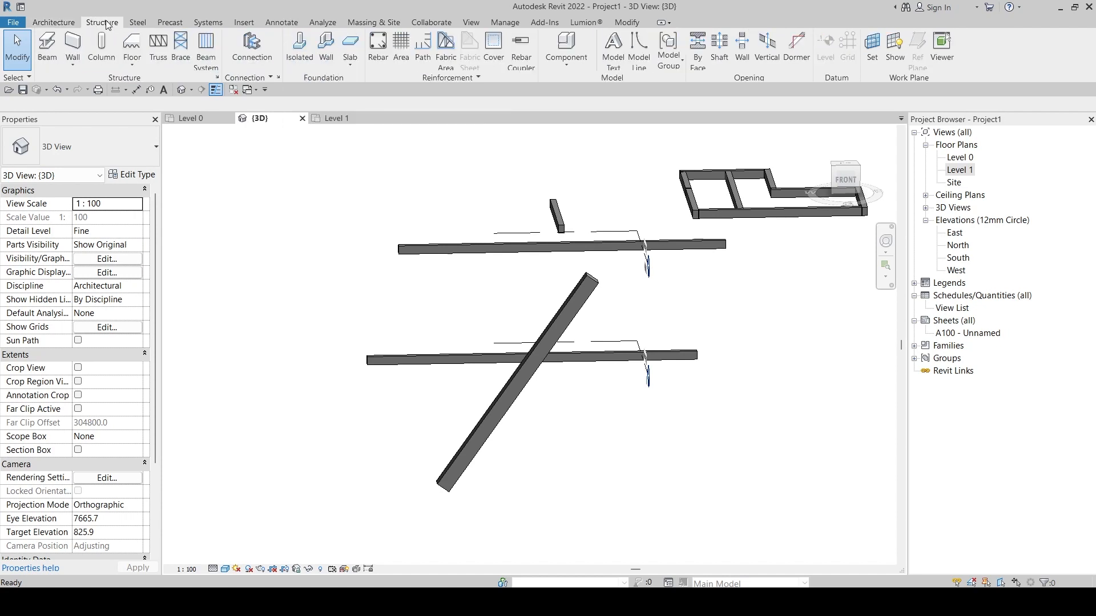
pyautogui.click(132, 63)
pyautogui.click(154, 83)
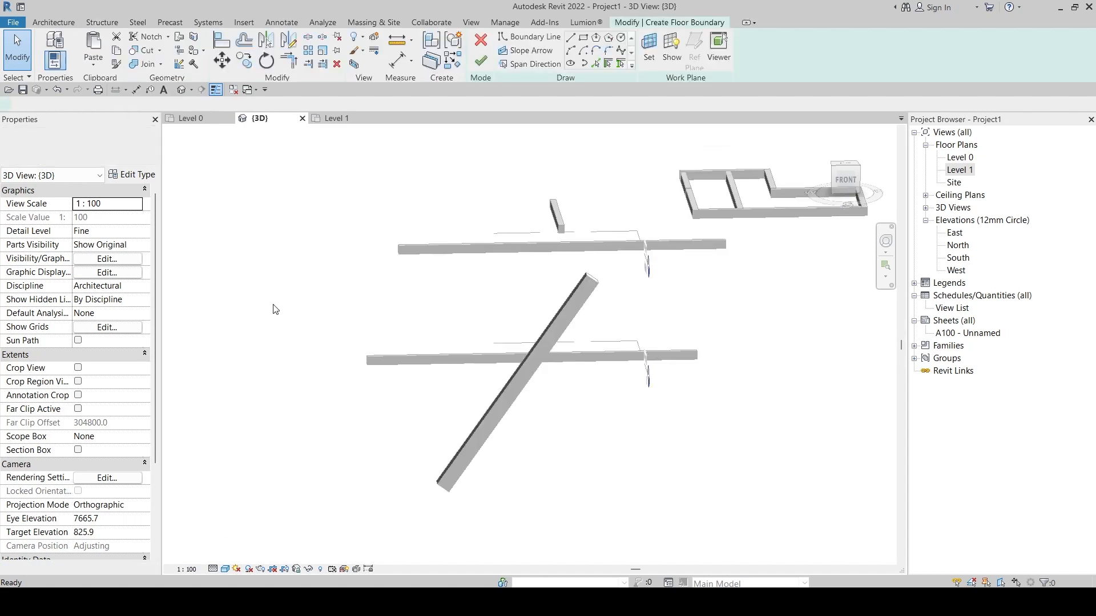
pyautogui.click(335, 117)
pyautogui.click(192, 118)
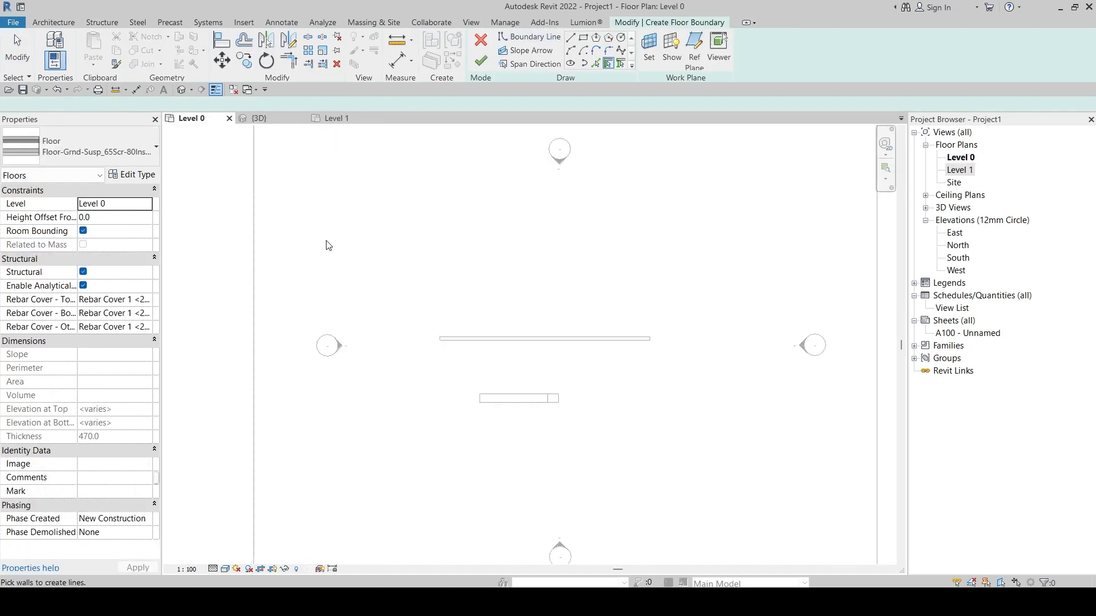
pyautogui.click(582, 37)
pyautogui.click(474, 234)
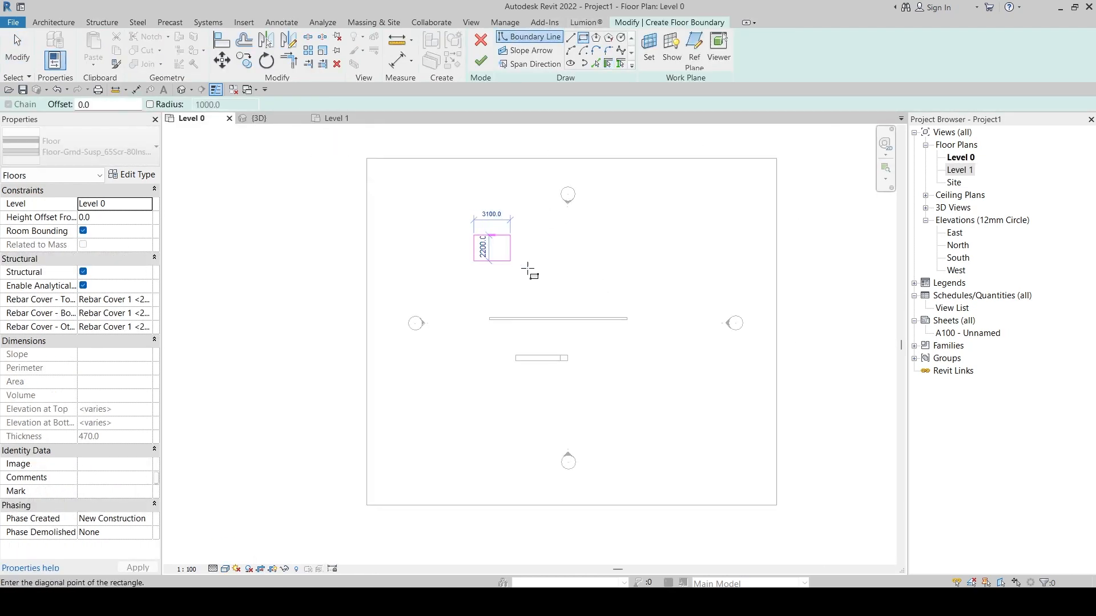
pyautogui.click(549, 291)
pyautogui.scroll(2, 540, 291)
pyautogui.press('Escape')
pyautogui.press('Escape')
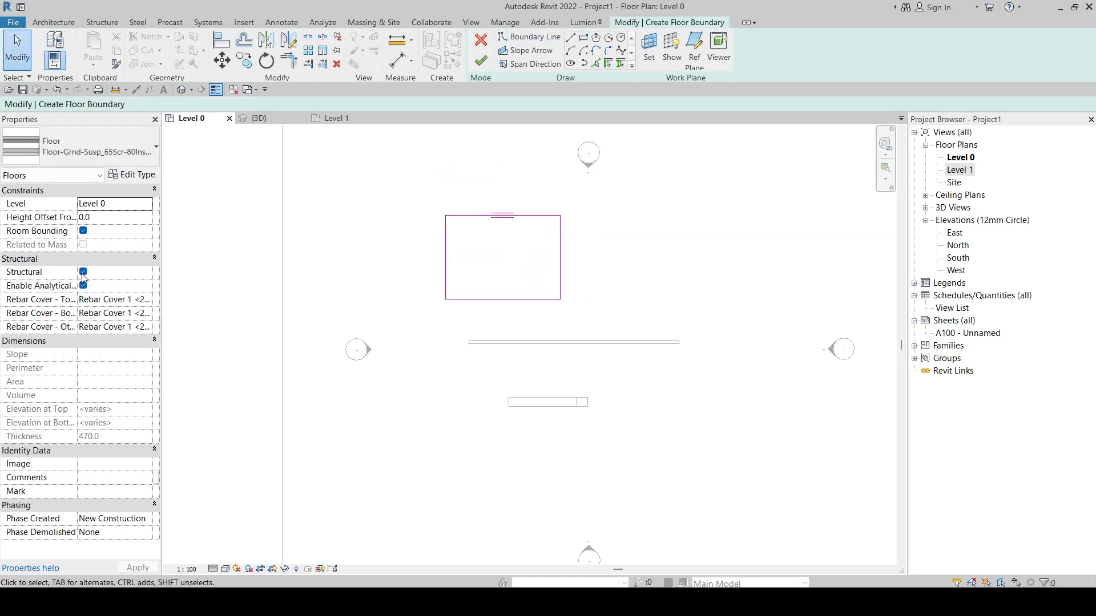
# - Check the Span Direction option, finish the structural floor sketch on Level 0, and deselect the new floor
pyautogui.press('ctrl')
pyautogui.click(528, 64)
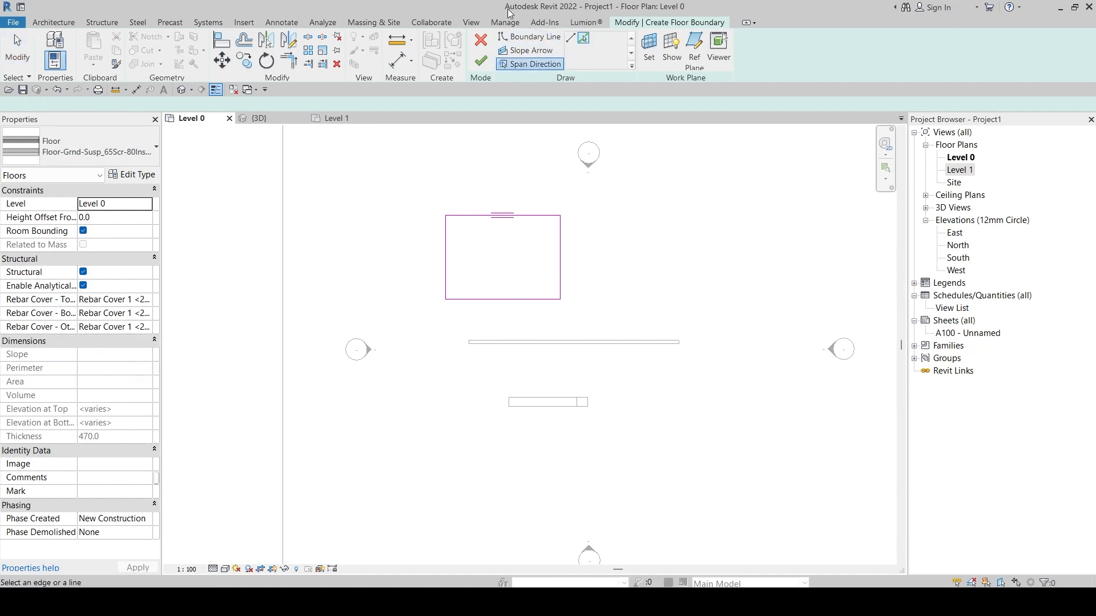
pyautogui.click(480, 61)
pyautogui.scroll(2, 502, 260)
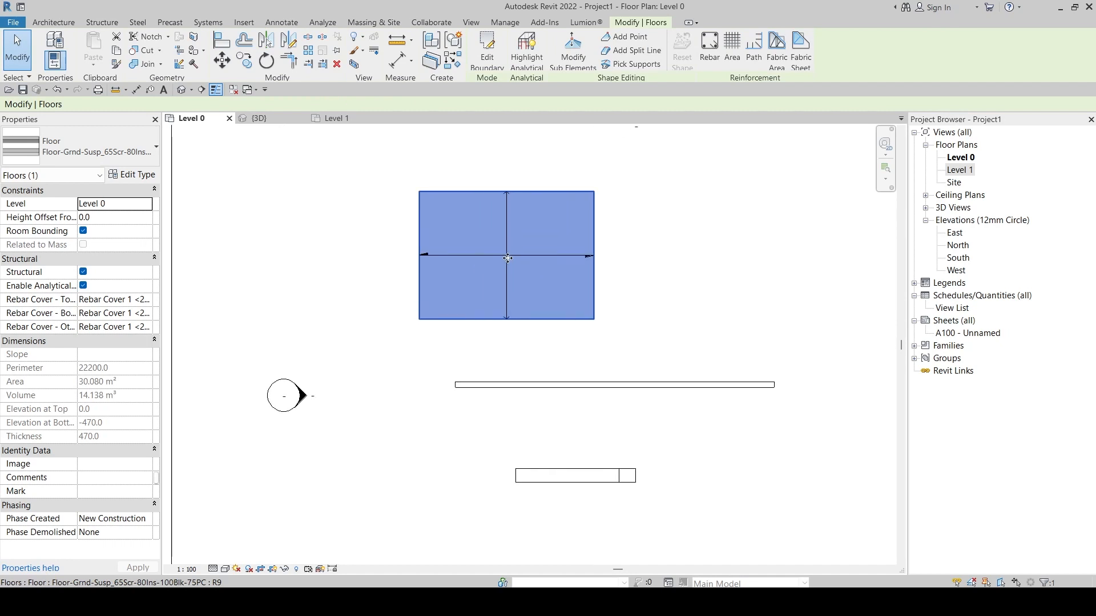
pyautogui.click(704, 268)
# - Try deleting the span direction symbol from the structural floor, and undo the deletion
pyautogui.scroll(2, 496, 254)
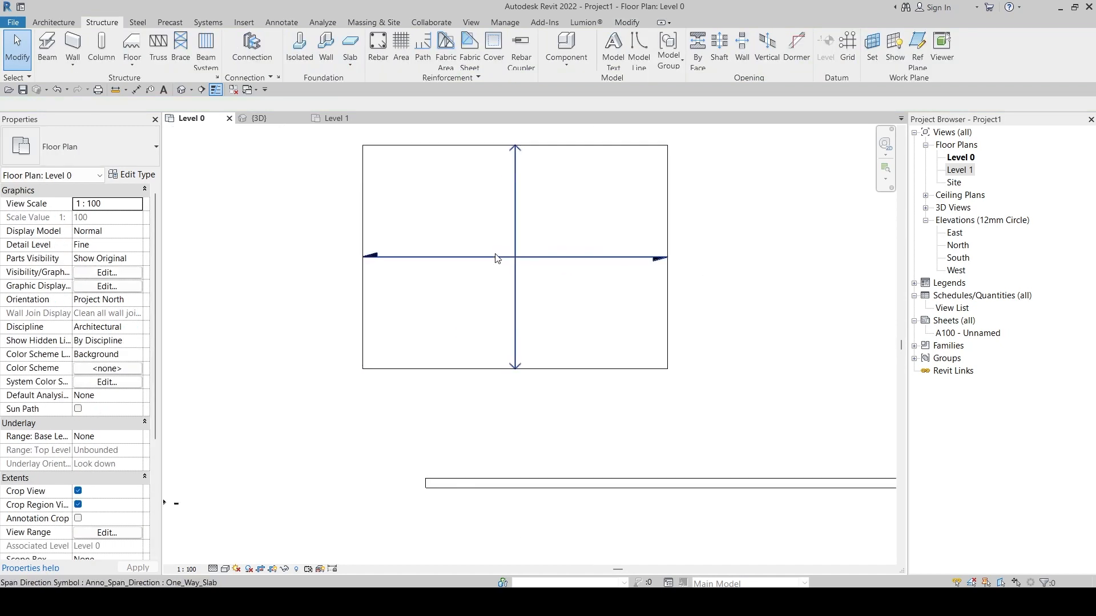
pyautogui.click(512, 259)
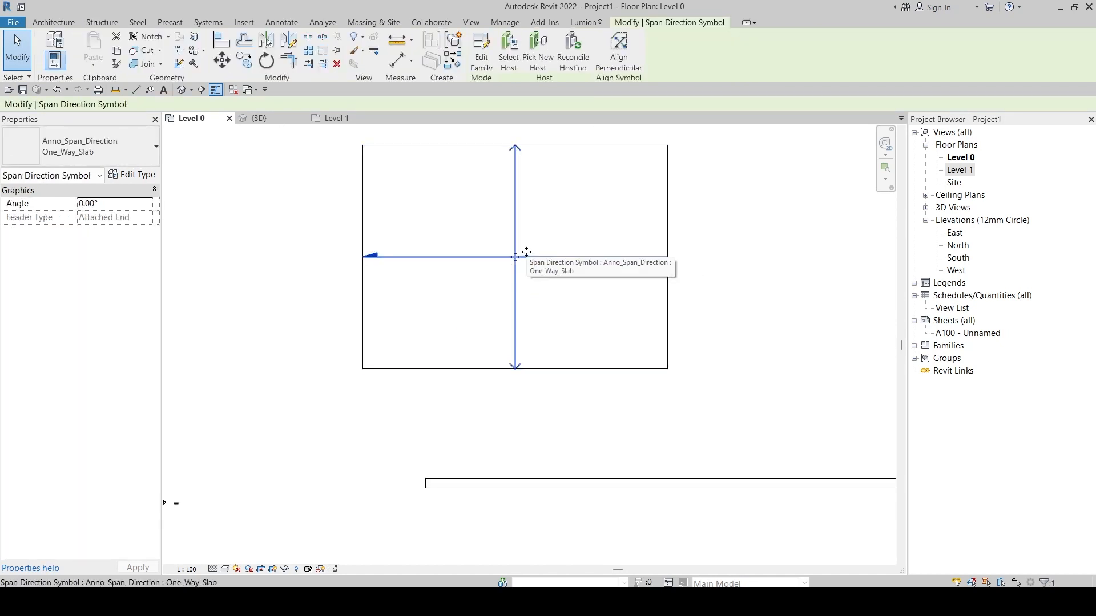
pyautogui.press('Delete')
pyautogui.hotkey('ctrl', 'z')
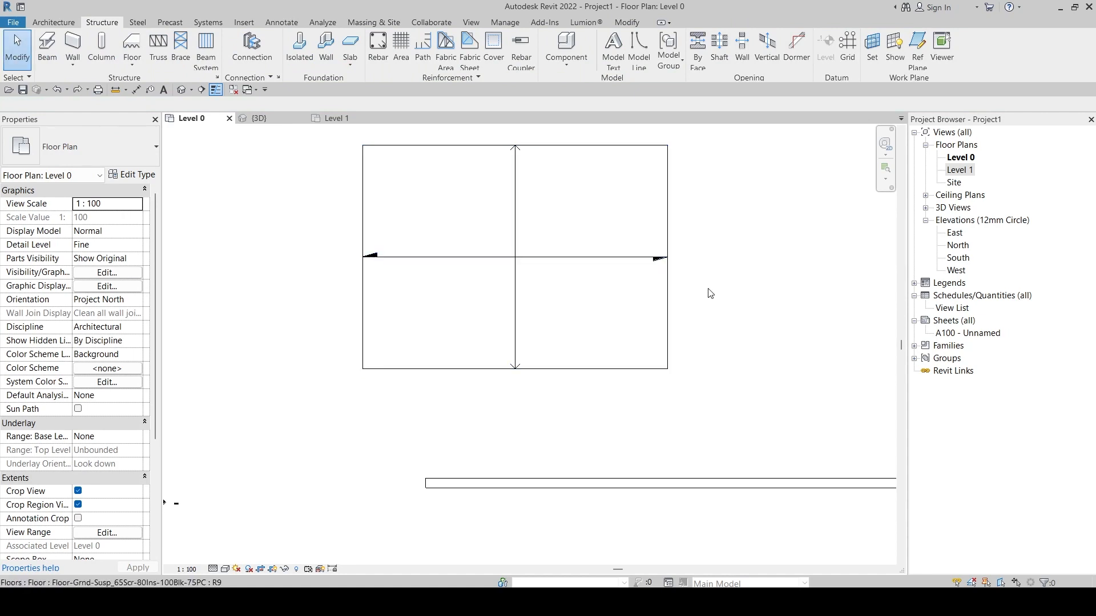
# - Identify the category of the floor's crossed-arrow symbol and look through the model categories in the plan's Visibility/Graphic Overrides
pyautogui.moveTo(629, 256); pyautogui.dragTo(640, 317, button='middle')
pyautogui.press('v')
pyautogui.press('v')
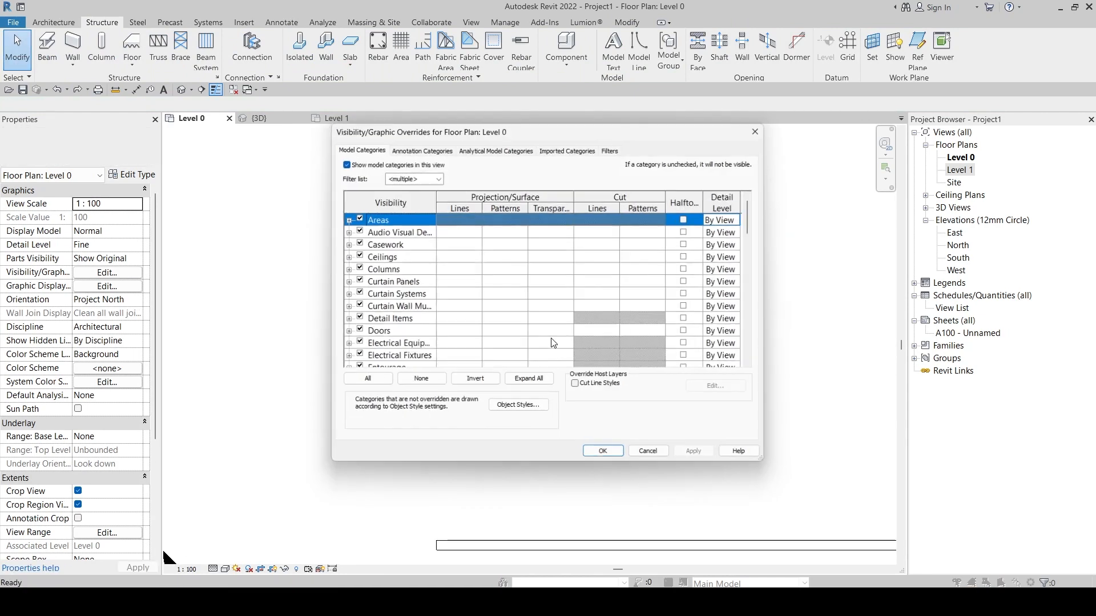
pyautogui.press('Escape')
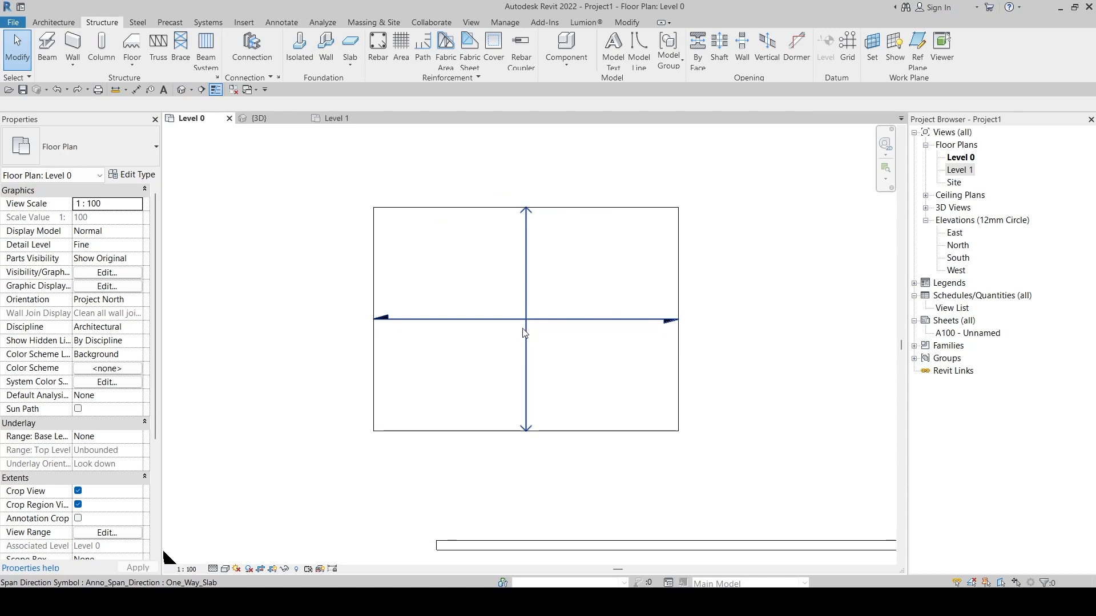
pyautogui.click(525, 334)
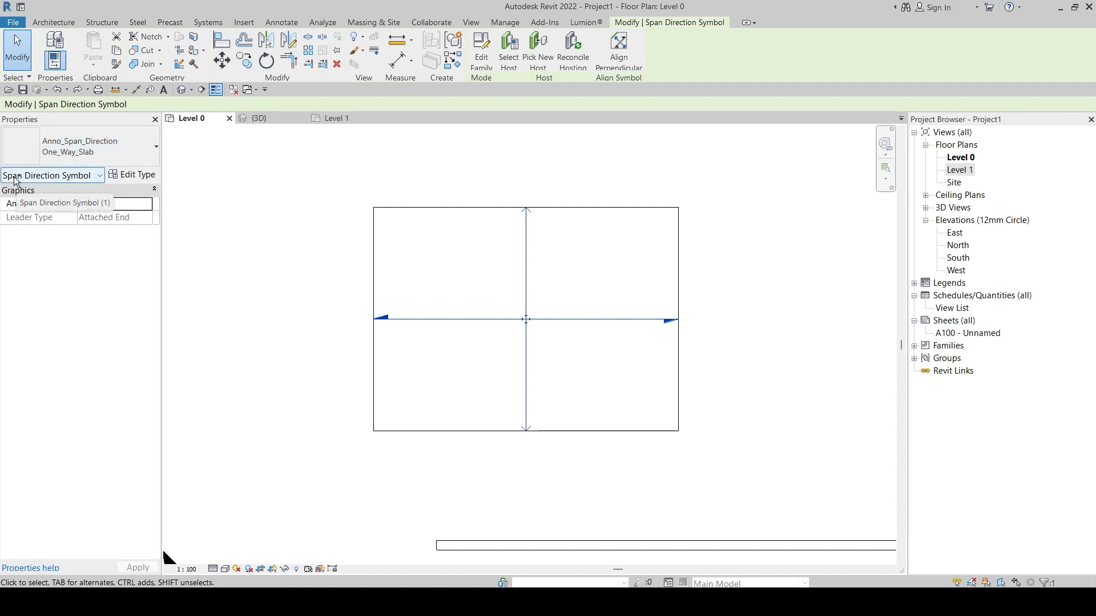
pyautogui.click(246, 235)
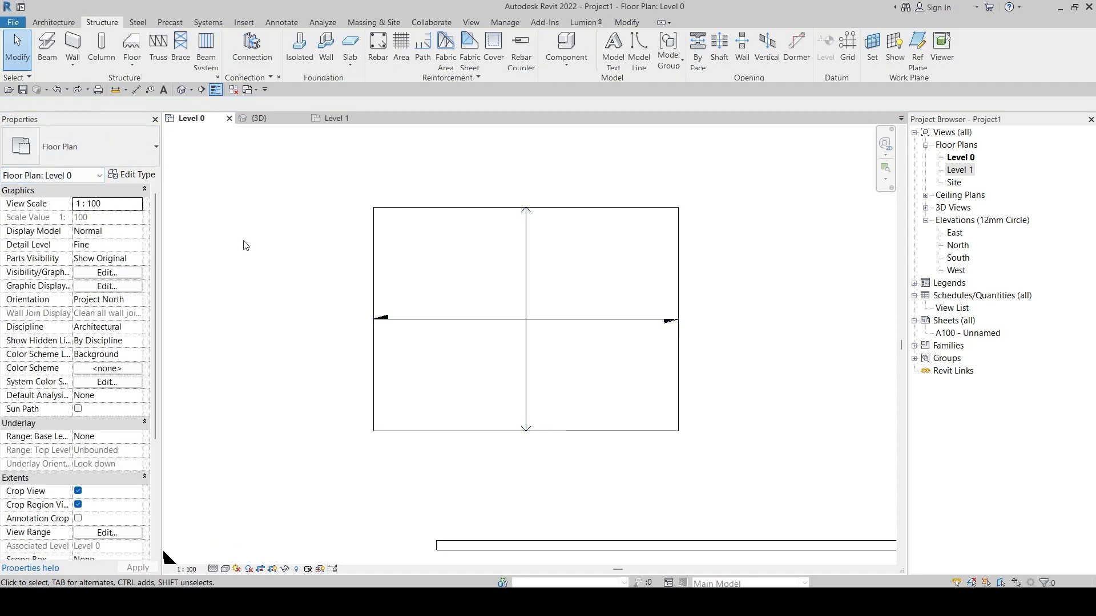
pyautogui.press('v')
pyautogui.press('g')
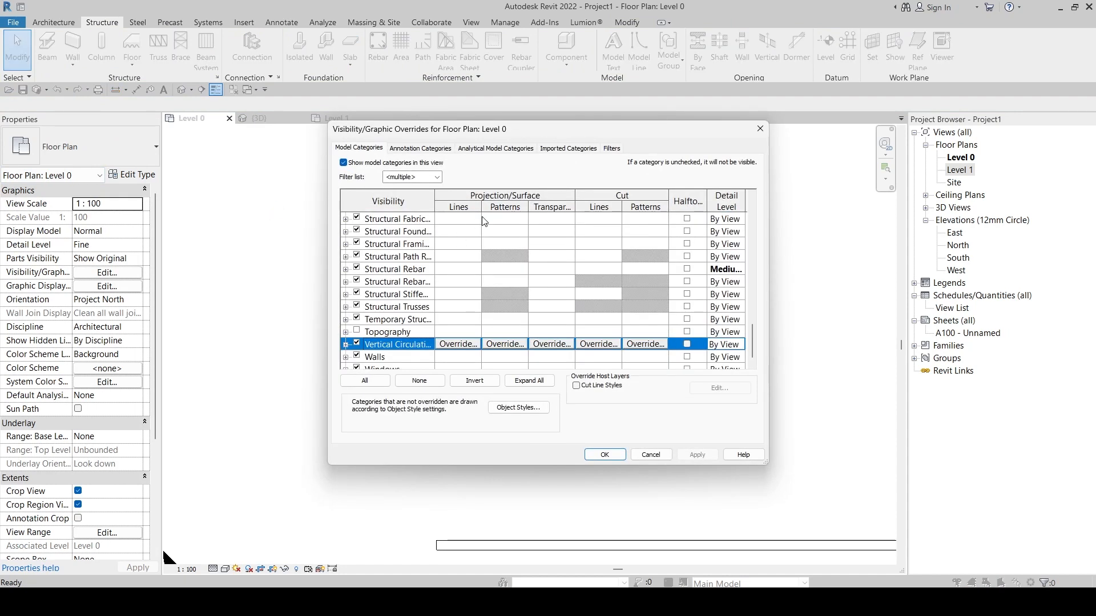
pyautogui.press('Escape')
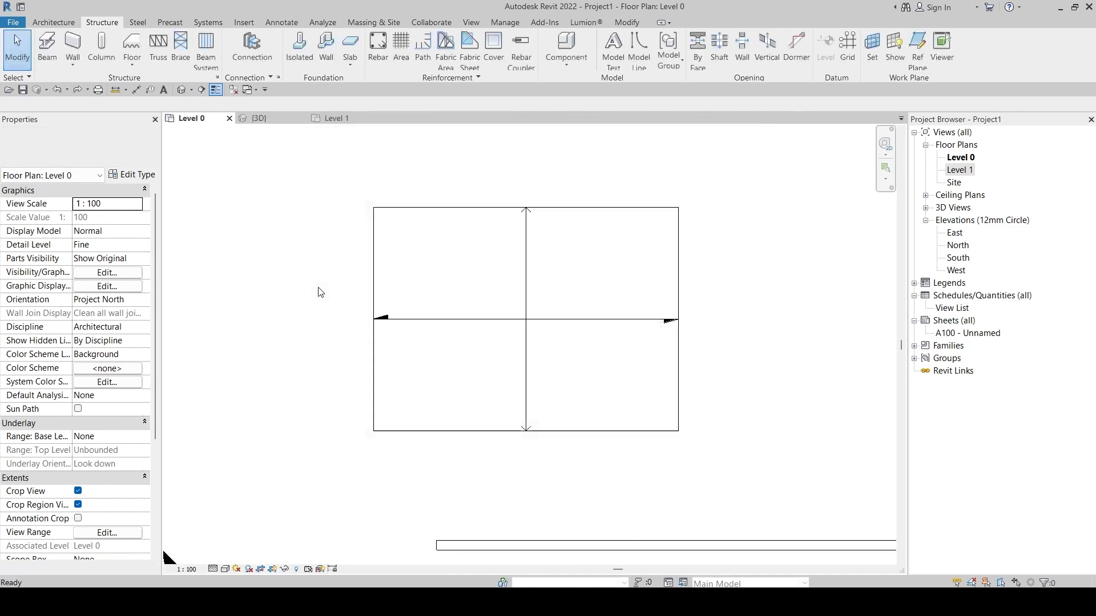
# - Hide the Span Direction Symbol annotation category in the Level 0 plan through Visibility/Graphic Overrides and apply the change
pyautogui.click(101, 275)
pyautogui.click(101, 273)
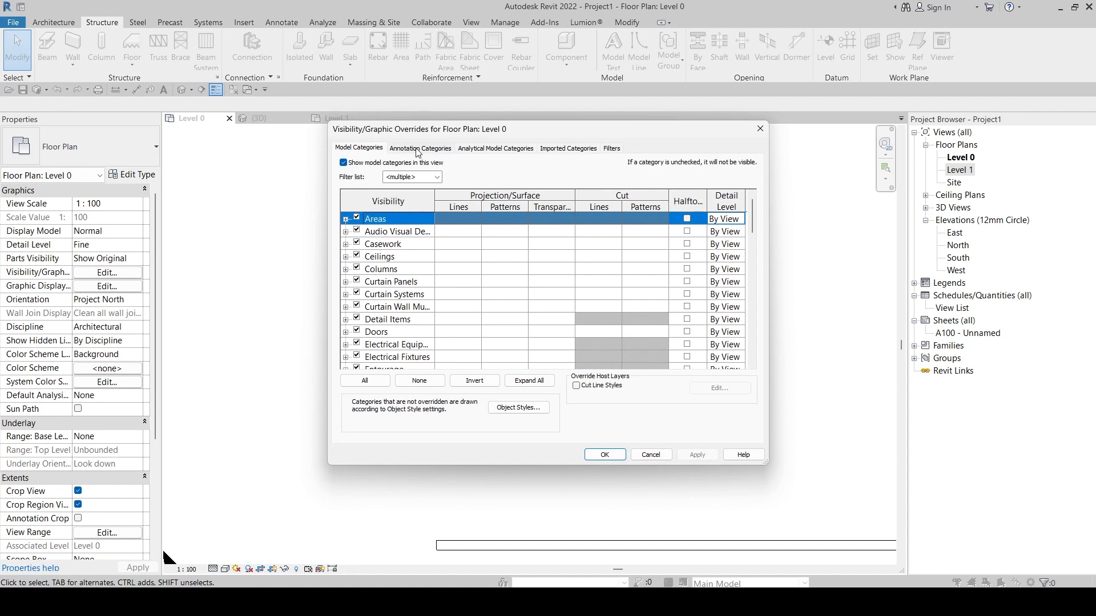
pyautogui.click(417, 153)
pyautogui.click(429, 320)
pyautogui.scroll(-2, 442, 308)
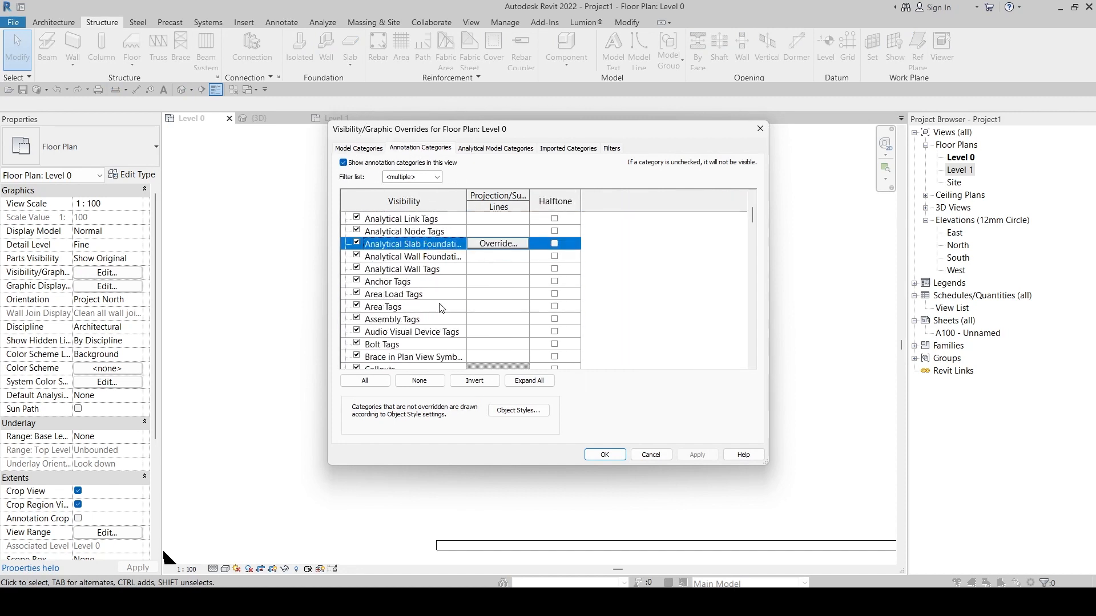
pyautogui.scroll(-8, 442, 308)
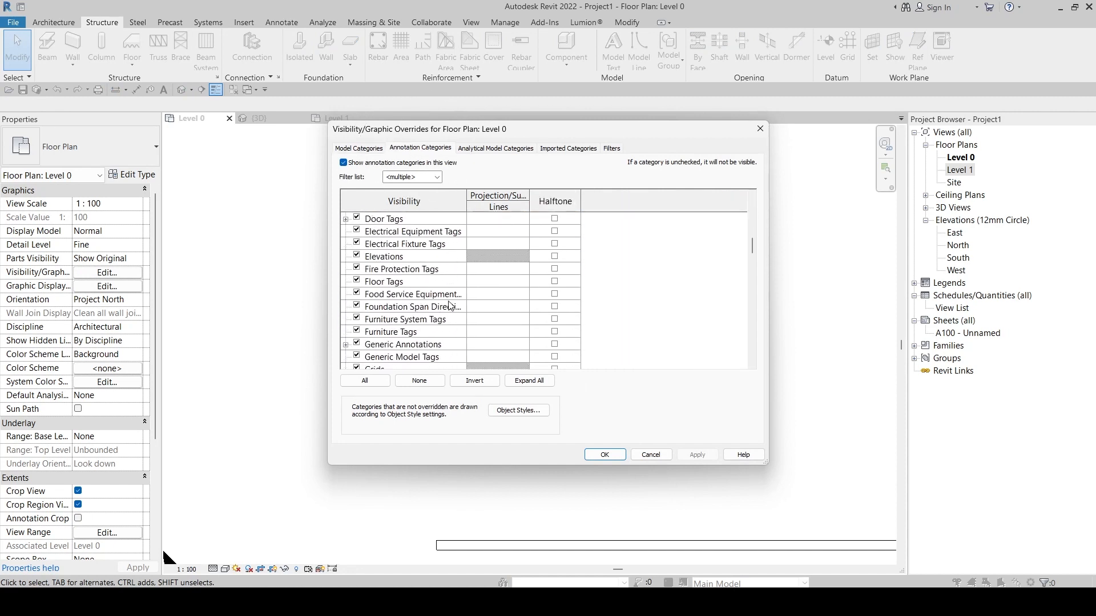
pyautogui.scroll(-10, 450, 306)
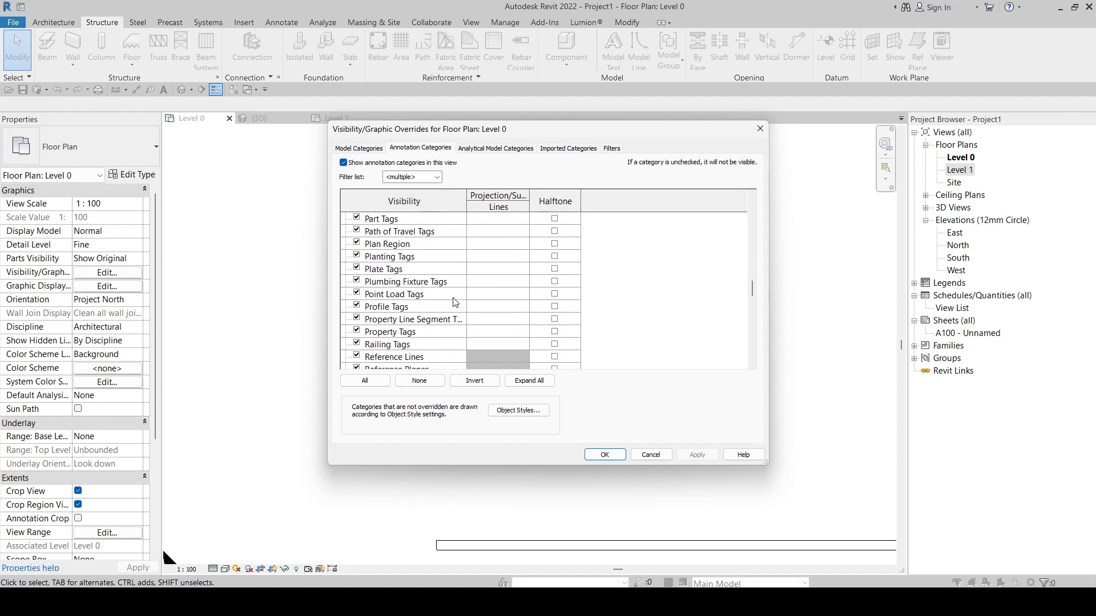
pyautogui.scroll(-8, 455, 302)
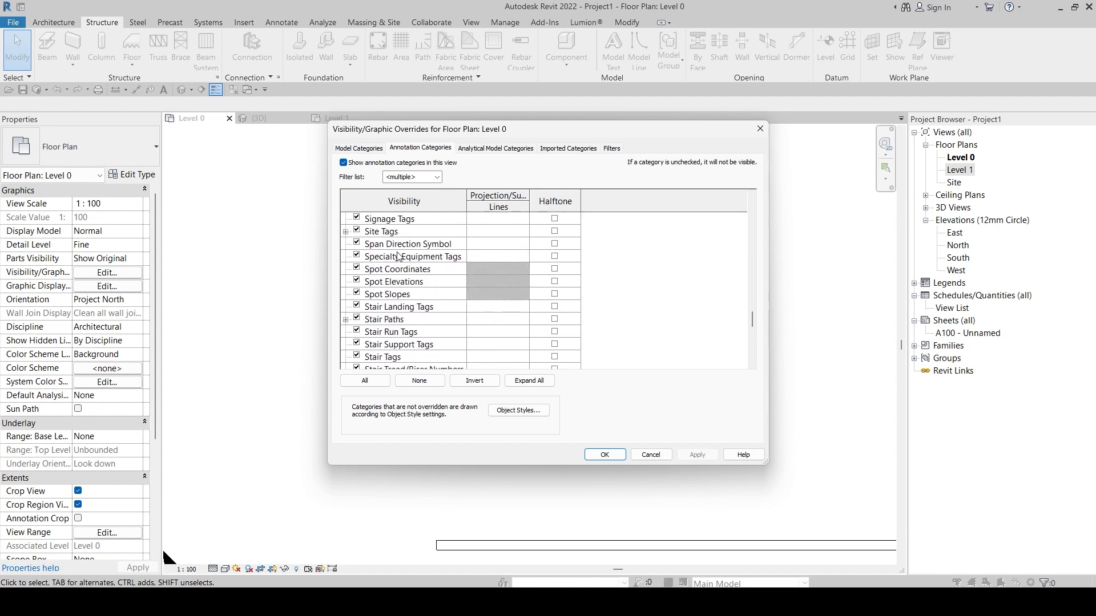
pyautogui.click(414, 248)
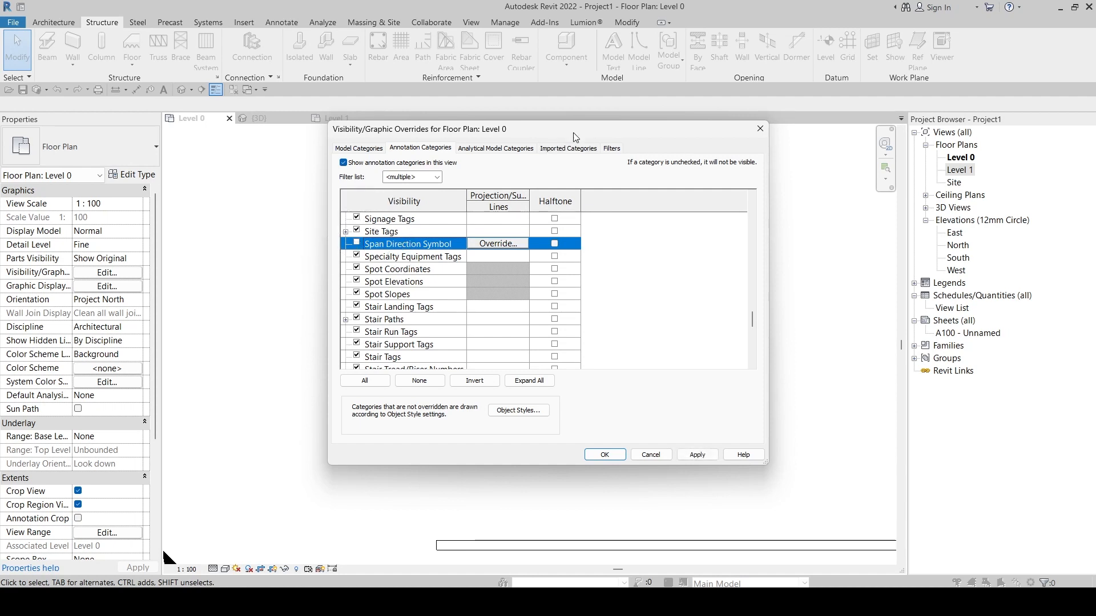
pyautogui.moveTo(595, 138); pyautogui.dragTo(287, 151)
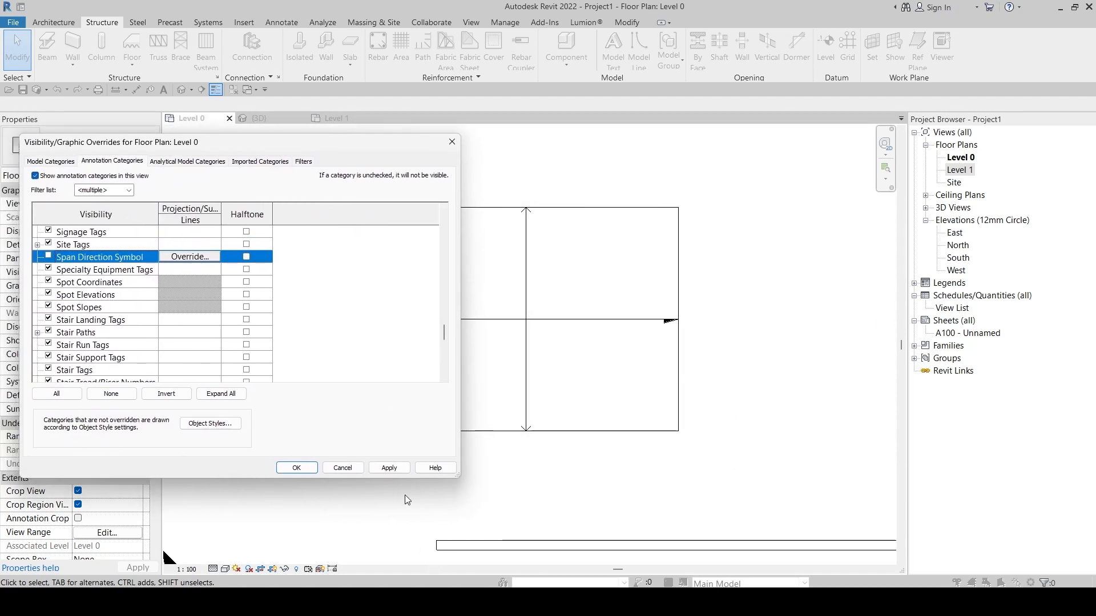
pyautogui.click(388, 468)
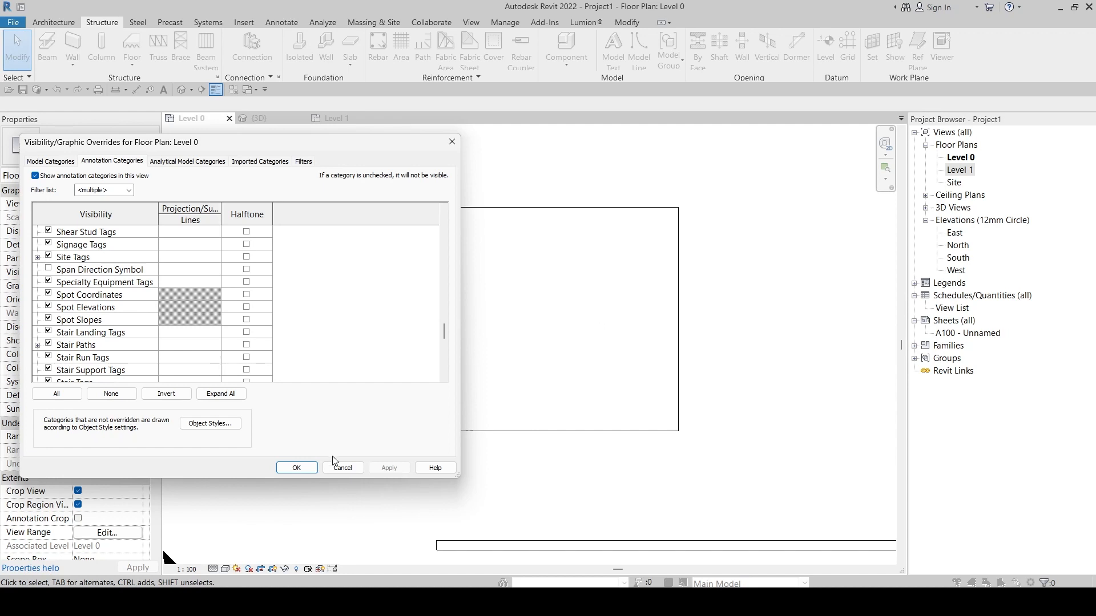
pyautogui.click(296, 468)
pyautogui.scroll(-3, 590, 336)
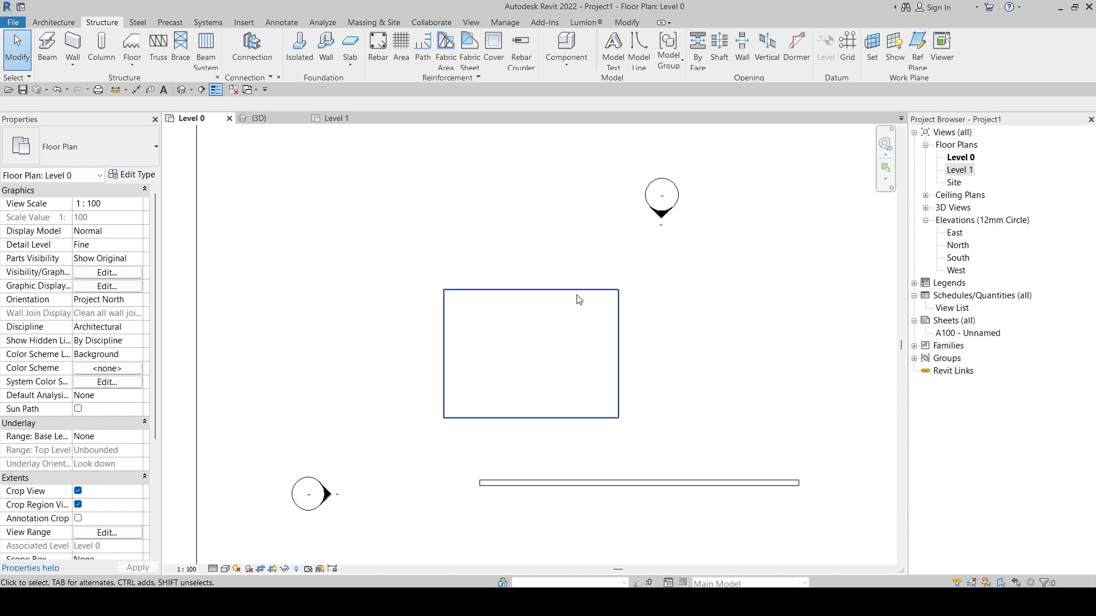
pyautogui.scroll(-3, 742, 320)
pyautogui.moveTo(727, 346); pyautogui.dragTo(697, 322, button='middle')
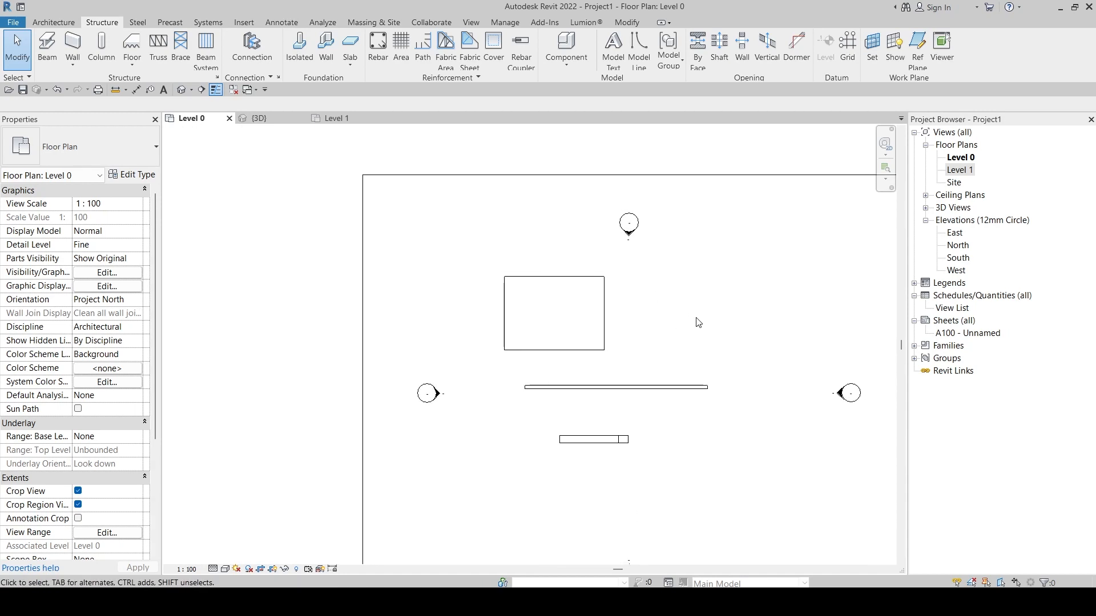